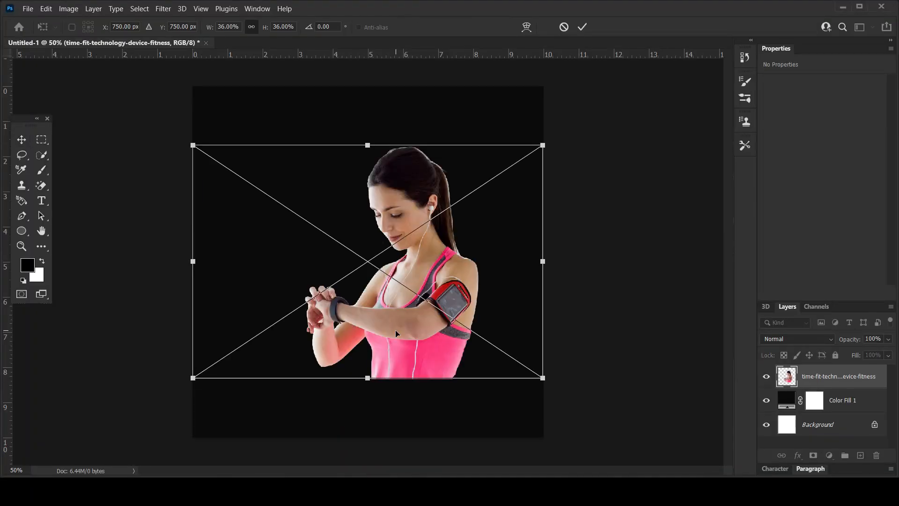
Scale the placed photo of the woman to about 61% and position it against the right edge of the canvas.
left_click_drag(544, 379, 672, 464)
left_click_drag(472, 359, 550, 365)
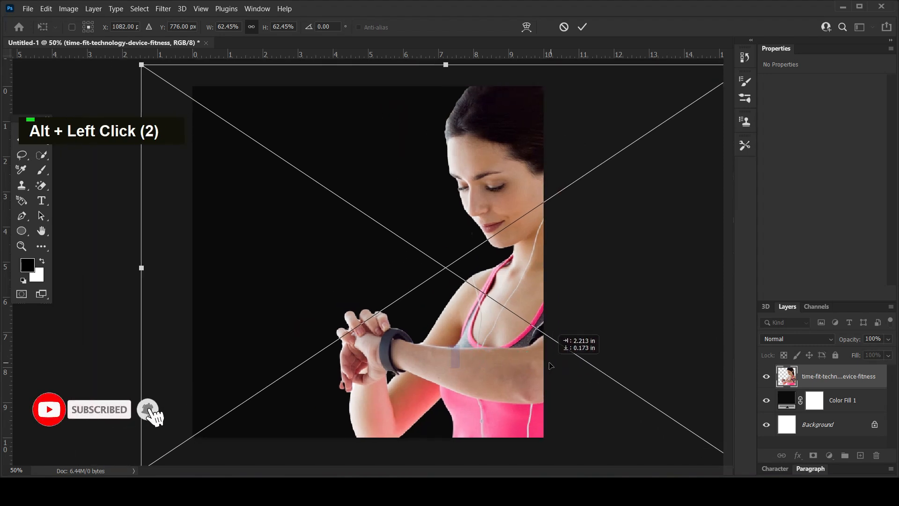
scroll(383, 243, "down", 3, "alt")
left_click_drag(197, 418, 208, 414)
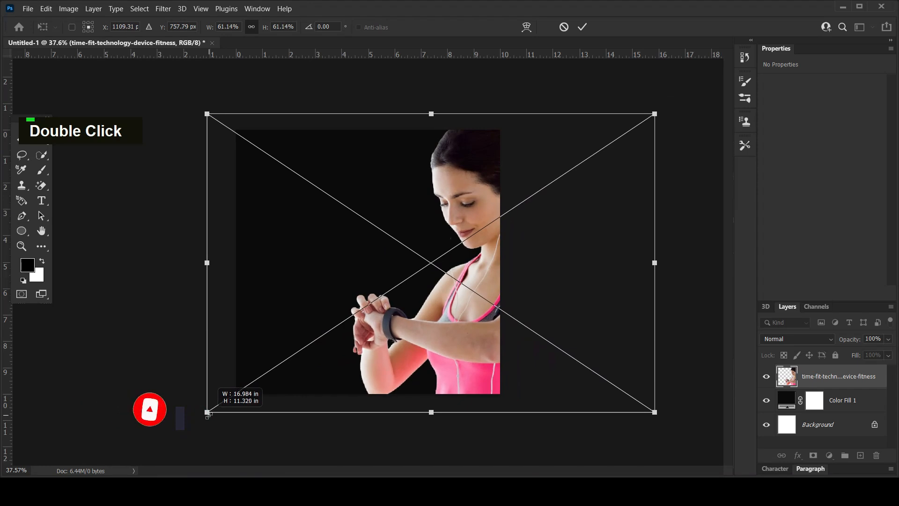
key("Return")
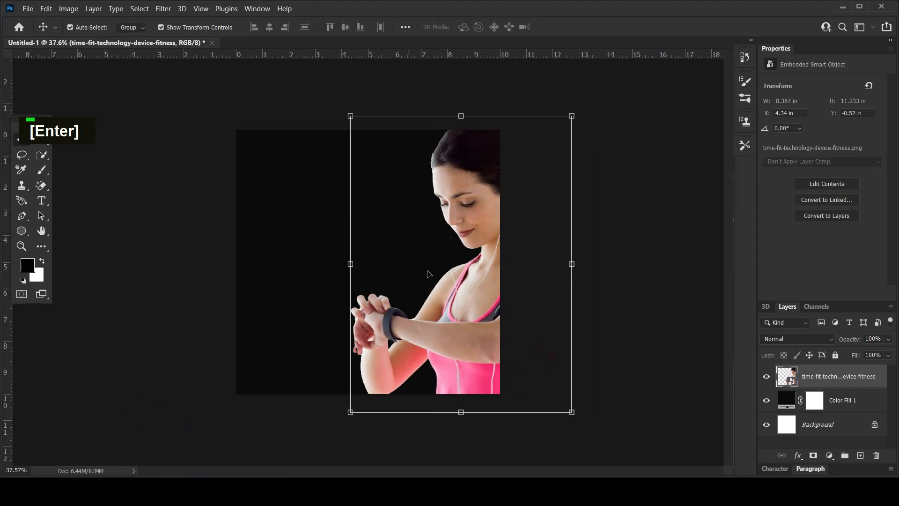
Add a layer above Color Fill 1 and paint a soft white glow behind the woman with a 1300 px brush.
left_click(847, 400)
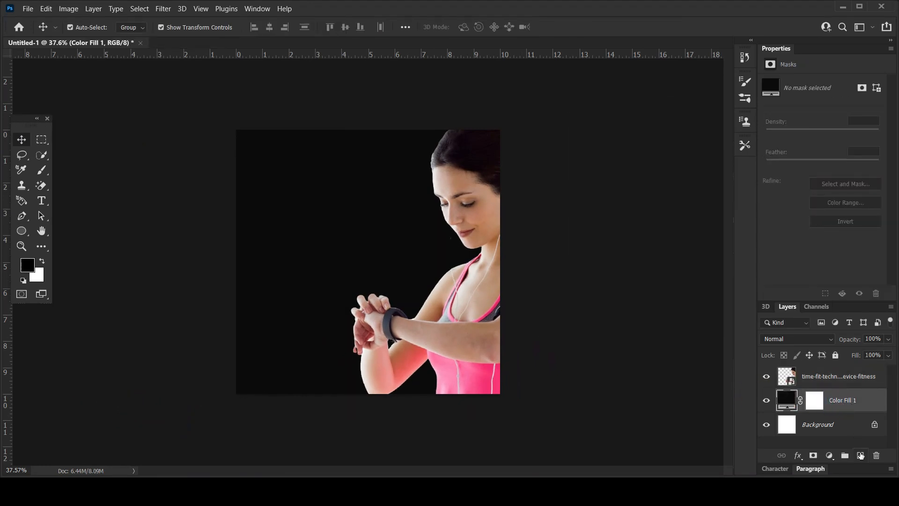
left_click(861, 455)
left_click(41, 170)
left_click(42, 262)
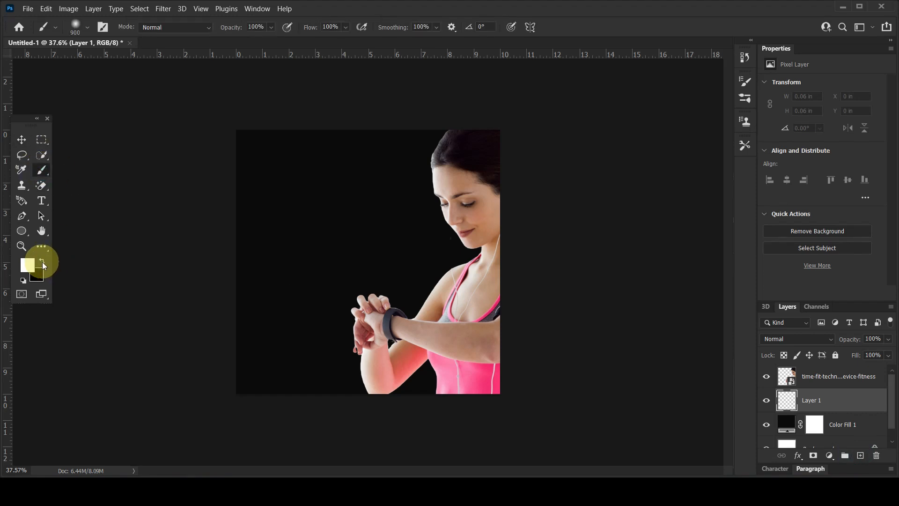
key("bracketright")
key("bracketright")
key("bracketright")
key("bracketright")
mouse_move(507, 205)
left_mouse_down()
mouse_move(521, 195)
mouse_move(515, 311)
mouse_move(438, 263)
left_mouse_up()
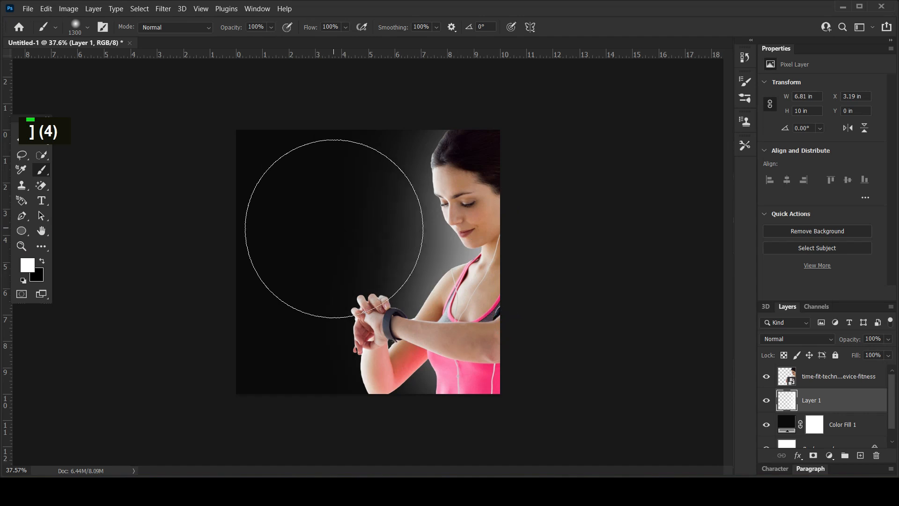
scroll(334, 229, "up", 2, "alt")
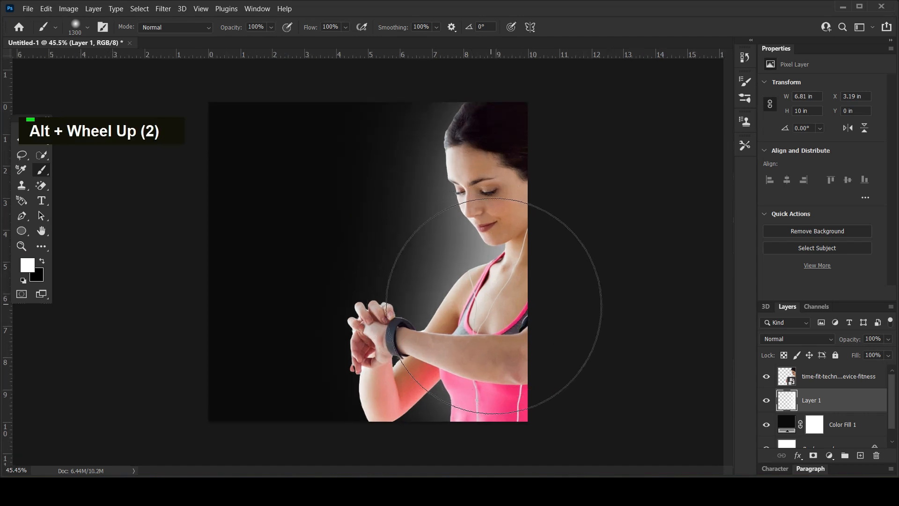
left_click(534, 397)
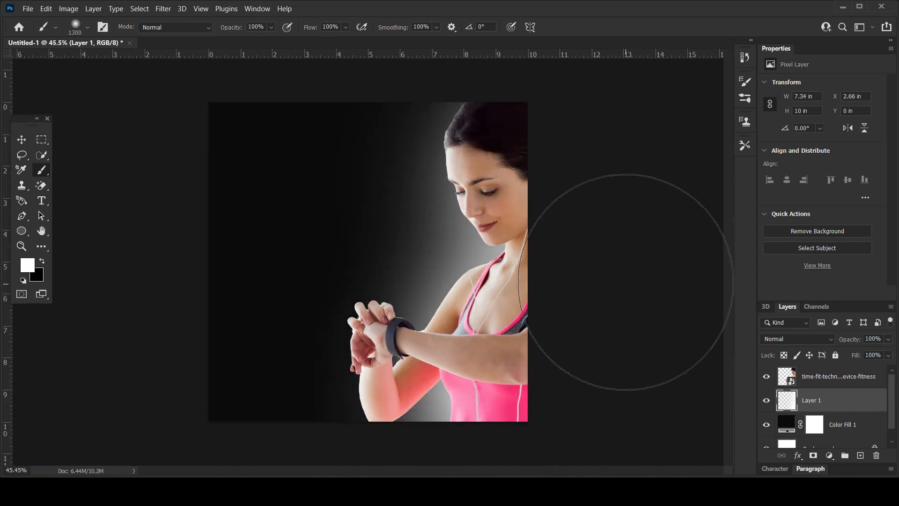
left_click(529, 165)
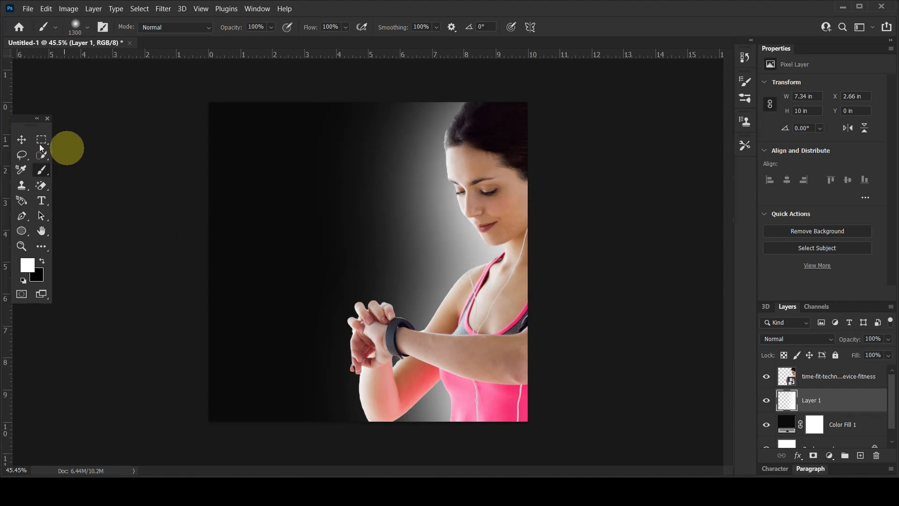
left_click(20, 139)
Change the Color Fill 1 background colour to 070707.
double_click(787, 424)
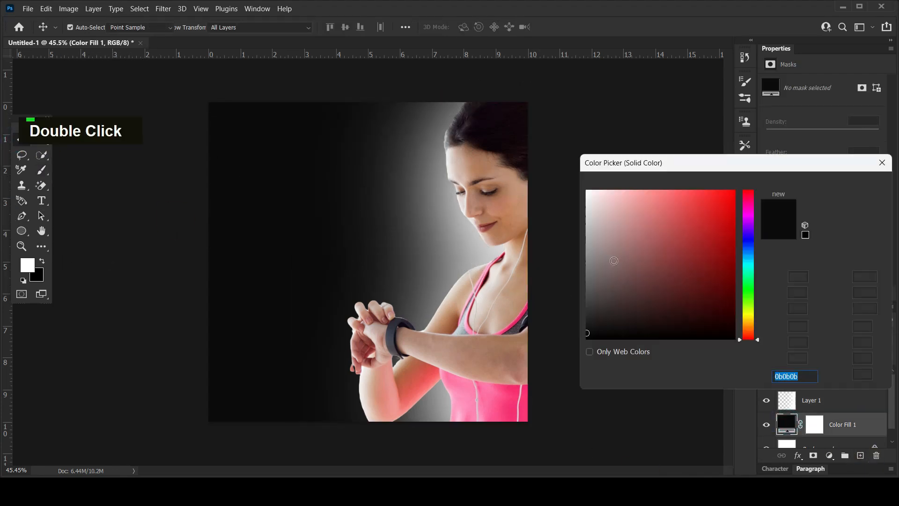
left_click(578, 335)
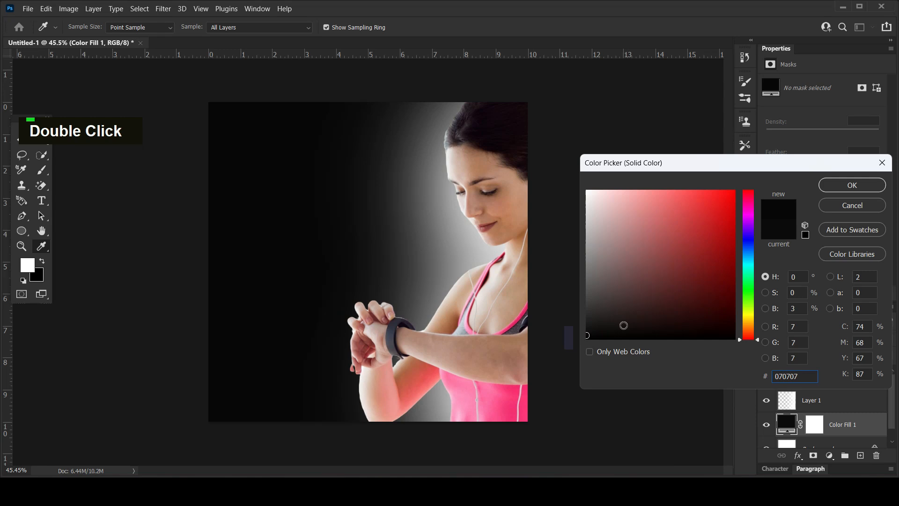
left_click(851, 185)
left_click(21, 139)
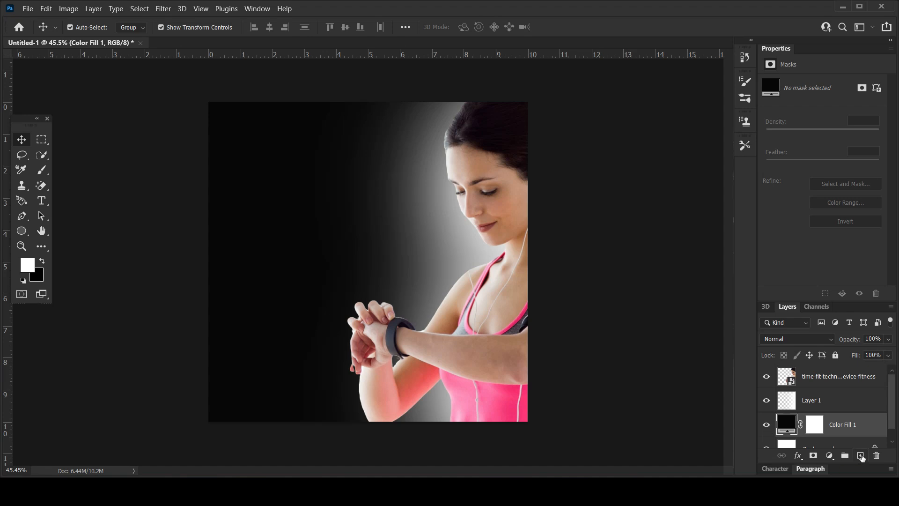
Add a layer above Color Fill 1 and brush a soft lime-green c0eb2c glow behind the woman's lower body.
left_click(861, 456)
left_click(41, 170)
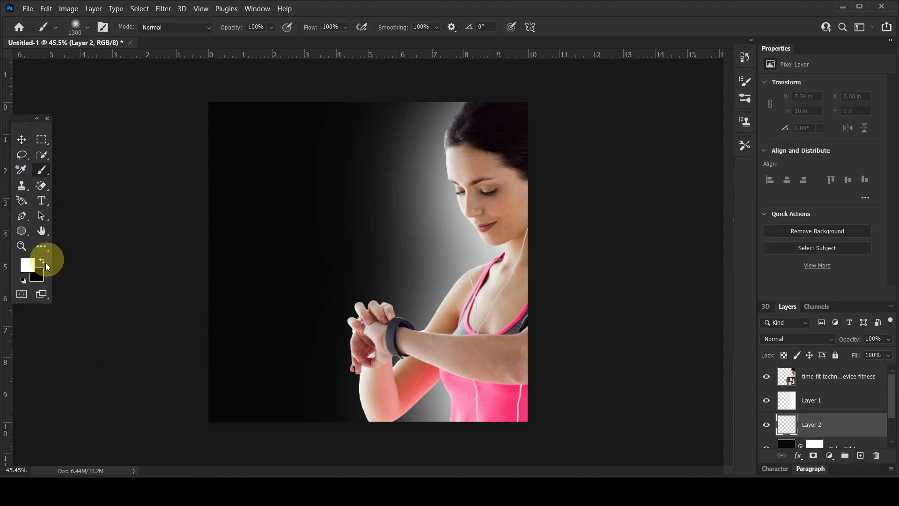
left_click(28, 264)
left_click_drag(718, 239, 706, 195)
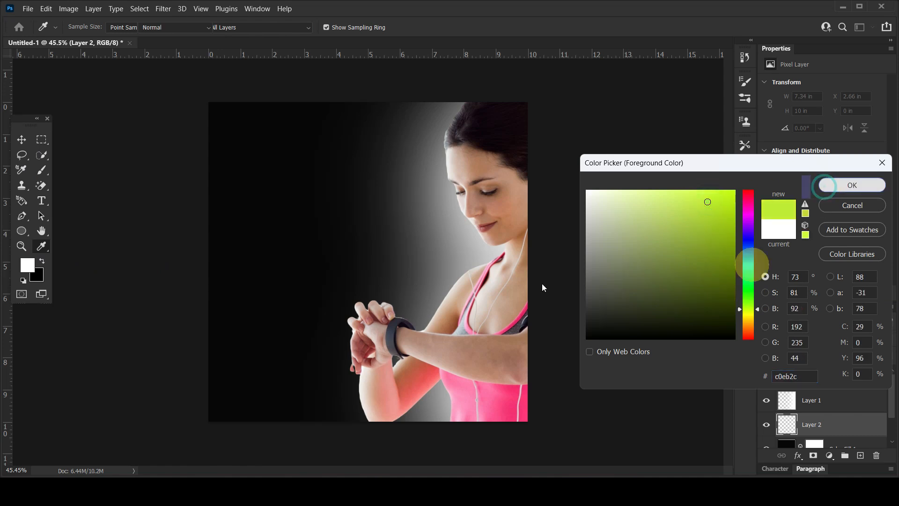
left_click(851, 185)
left_click(538, 330)
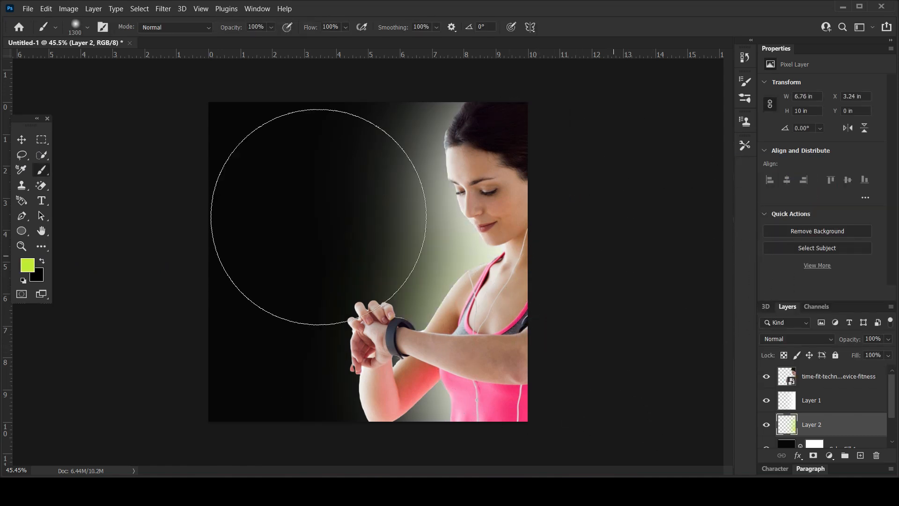
left_click(509, 403)
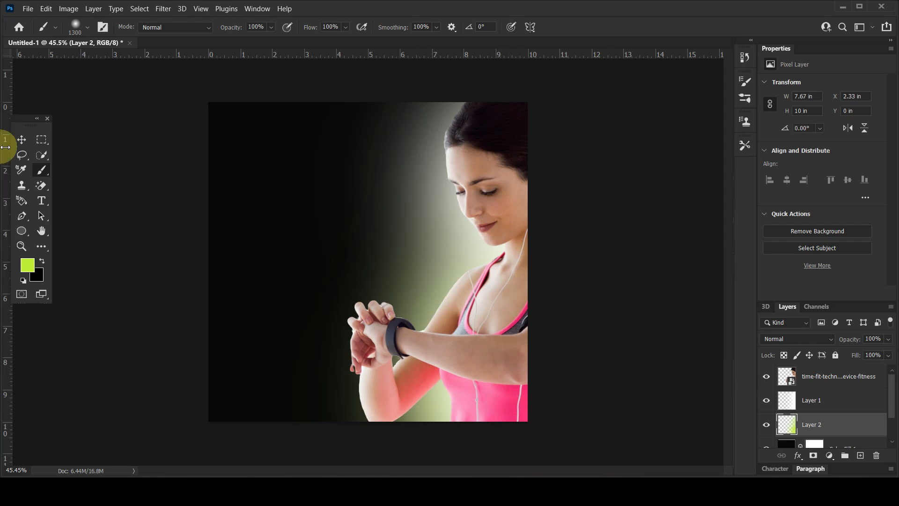
left_click(21, 139)
left_click(185, 229)
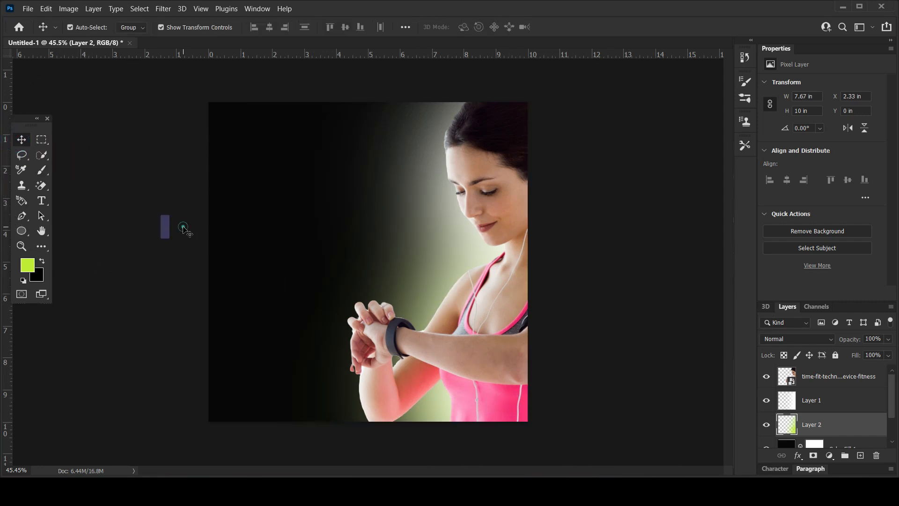
Place the smart watch image in the lower left of the canvas, scaled to about 71%.
left_click(185, 424)
left_click_drag(310, 184, 348, 299)
left_click_drag(512, 117, 424, 202)
left_click_drag(376, 323, 368, 325)
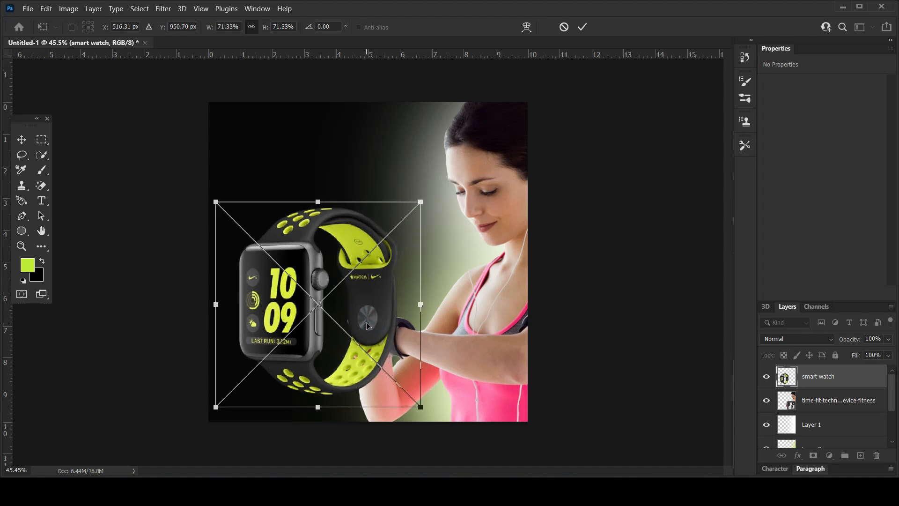
key("Return")
Rasterize the smart watch layer and move the watch slightly upward.
right_click(851, 383)
left_click(743, 217)
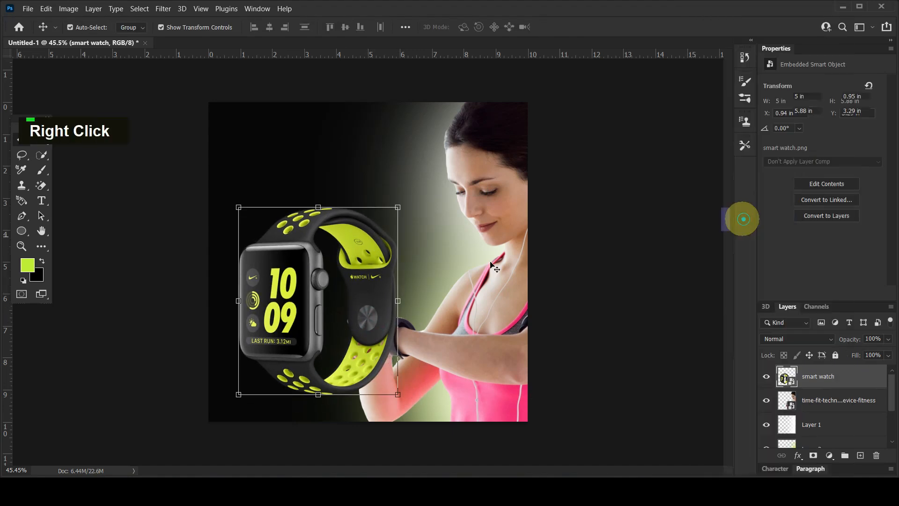
left_click_drag(306, 326, 306, 310)
left_click(584, 303)
Scale the woman's photo down to about 53% and shift it right, with its lower edge near the canvas bottom.
left_click(463, 347)
left_click_drag(478, 357, 489, 354)
left_click_drag(625, 84, 605, 121)
left_click_drag(703, 119, 661, 148)
left_click_drag(456, 256, 489, 228)
left_click_drag(688, 118, 701, 109)
left_click_drag(505, 192, 497, 191)
key("shift+Left")
key("Left")
key("Down")
key("Down")
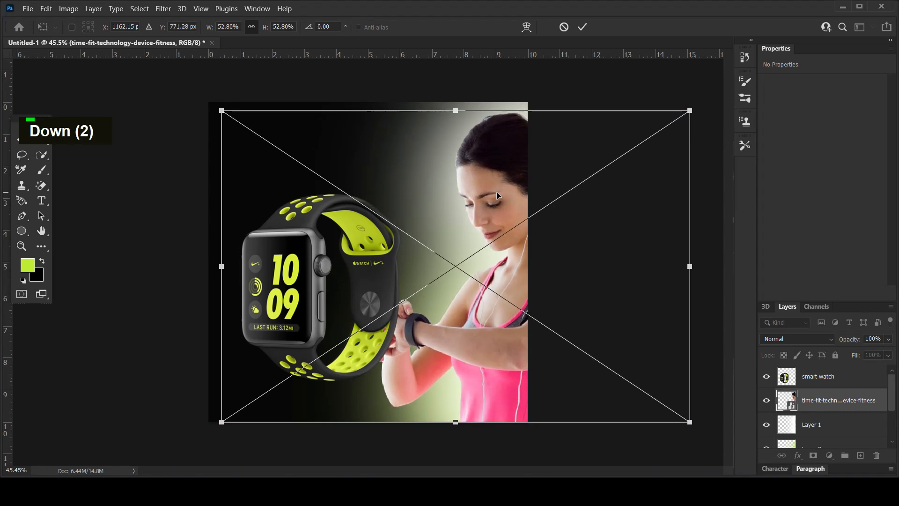
key("Return")
key("Down")
left_click(137, 297)
Shrink the smart watch to about 4.47 × 5.25 in and shift it slightly right, toward the woman's hands.
left_click(281, 274)
left_click_drag(404, 193, 387, 212)
left_click_drag(368, 319, 372, 318)
key("Return")
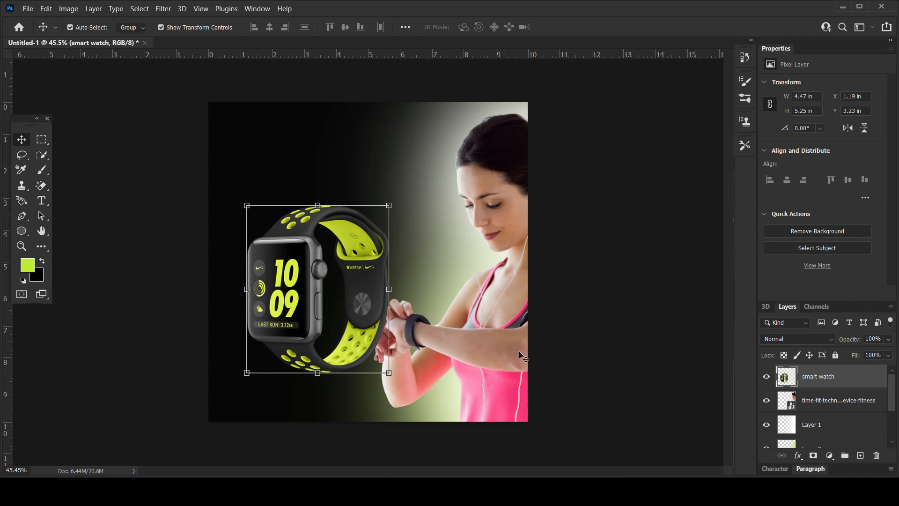
left_click(331, 306)
left_click(294, 304)
left_click_drag(294, 304, 300, 302)
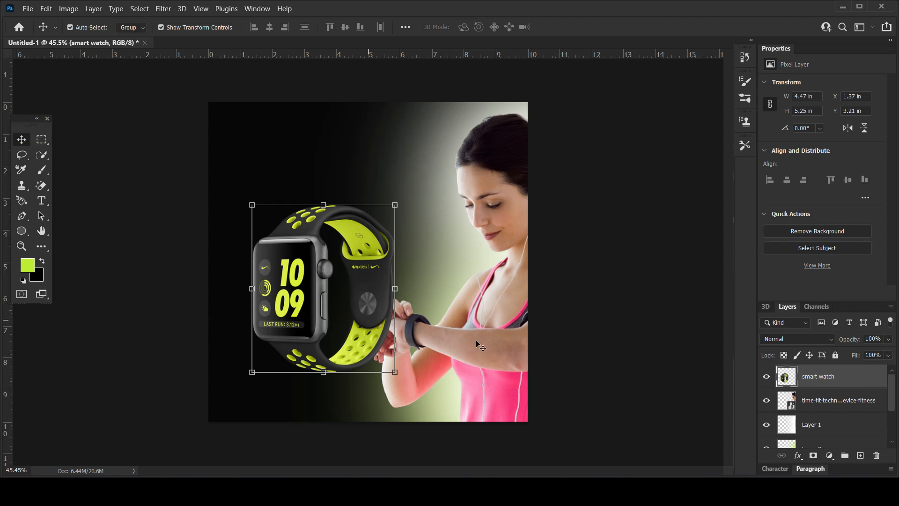
Bring the woman's layer above the smart watch and enlarge her to about 7.47 × 10 in.
left_click_drag(830, 385, 829, 405)
left_click(493, 356)
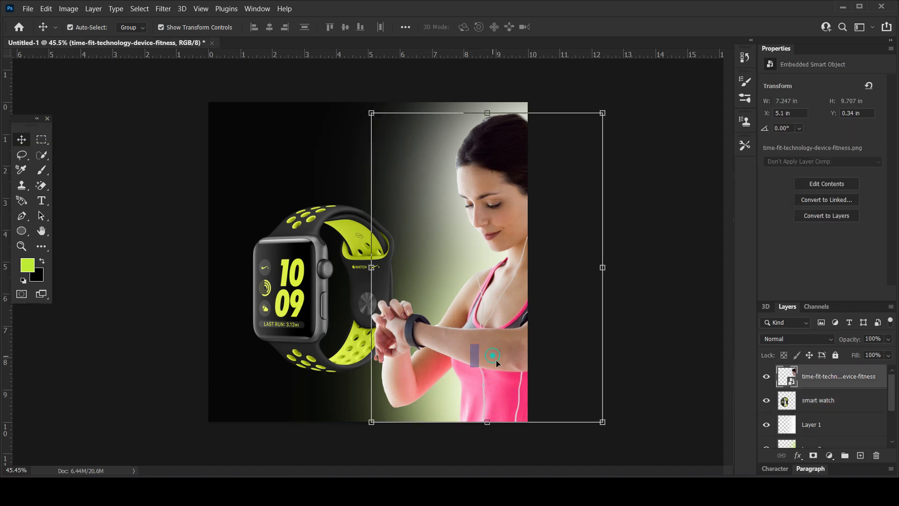
left_click_drag(604, 113, 611, 104)
left_click_drag(225, 414, 214, 424)
key("Return")
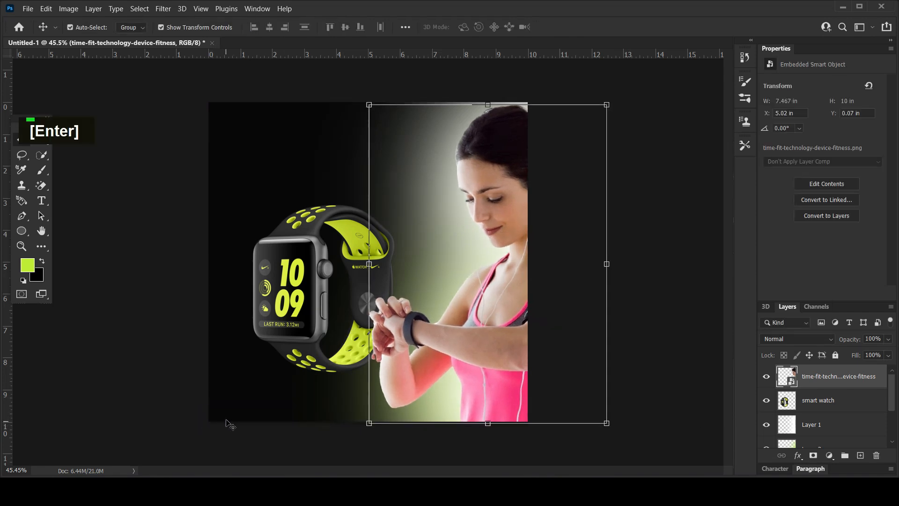
Move the white glow on Layer 1 right to about X 4.45 in.
left_click(798, 430)
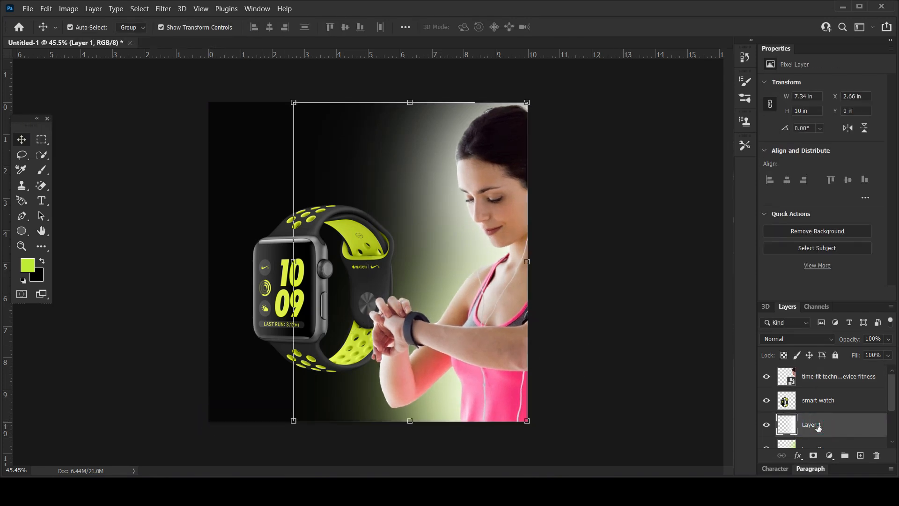
key("ctrl+t")
left_click_drag(445, 285, 513, 269)
key("Return")
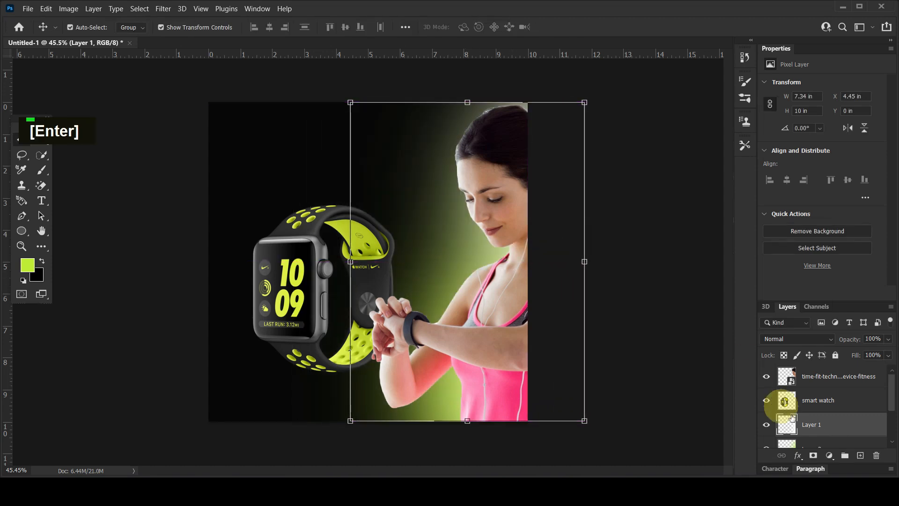
Move the green glow on Layer 2 right to about X 3.26 in.
left_click(812, 445)
key("ctrl+t")
left_click_drag(435, 284, 465, 284)
key("Return")
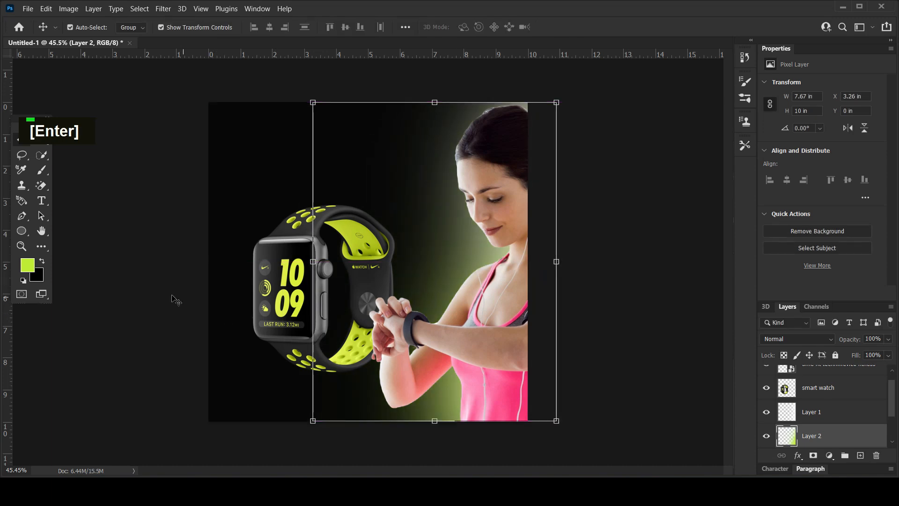
left_click(155, 295)
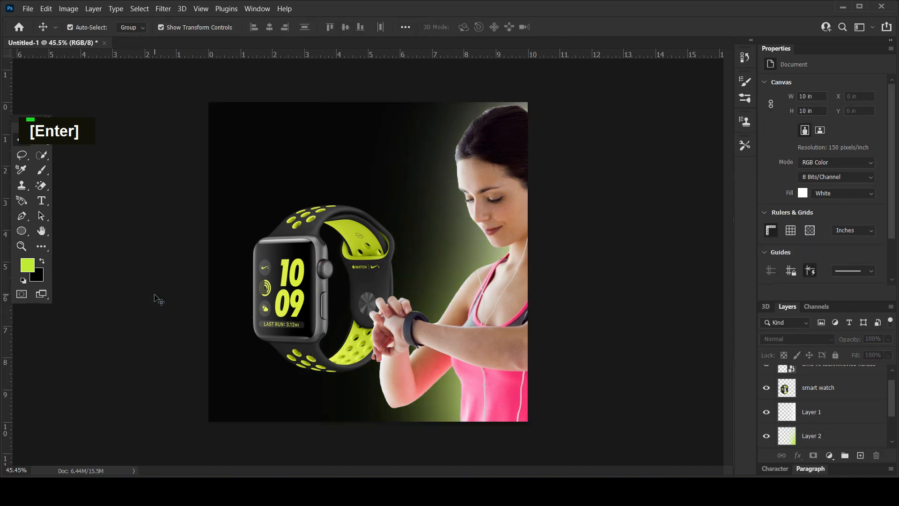
Paint an extra soft white glow on Layer 1 behind the woman's head and shoulders.
left_click(852, 413)
left_click(42, 170)
left_click(42, 261)
double_click(28, 265)
left_click_drag(605, 209, 588, 189)
left_click(836, 181)
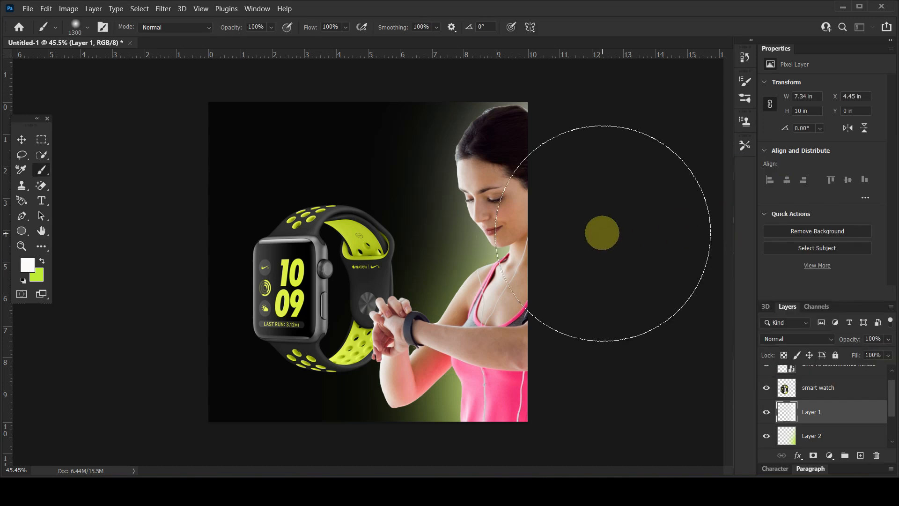
left_click(536, 198)
left_click(21, 139)
double_click(90, 229)
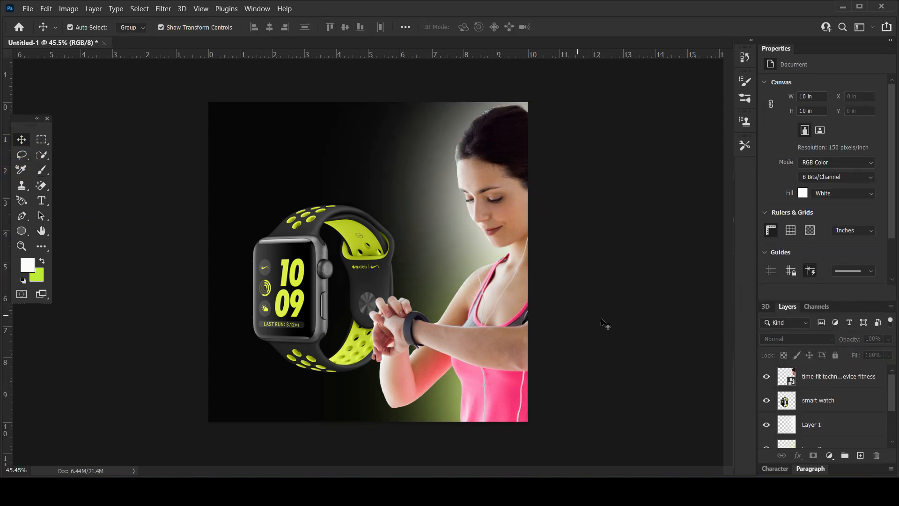
Trace the upper part of the woman's pink top above her forearm with the Pen tool, using no shape fill.
left_click(806, 375)
scroll(486, 301, "up", 12, "alt")
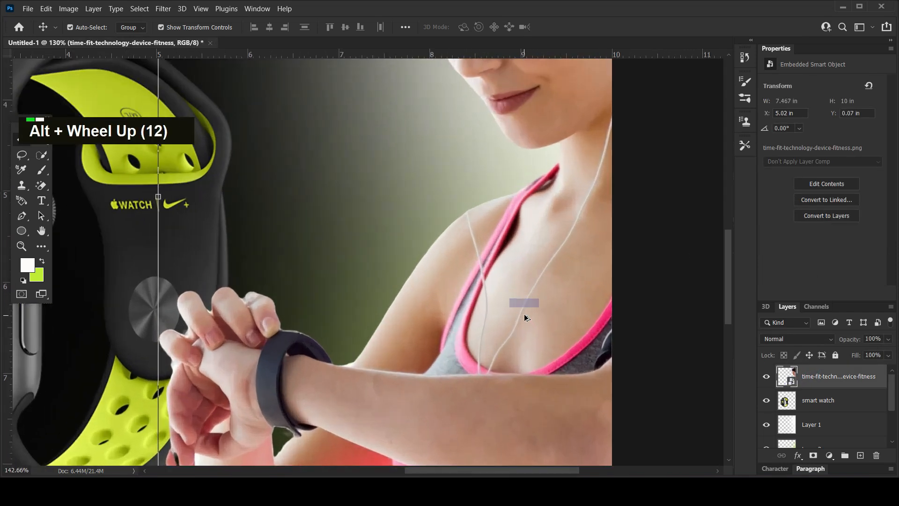
left_click(22, 215)
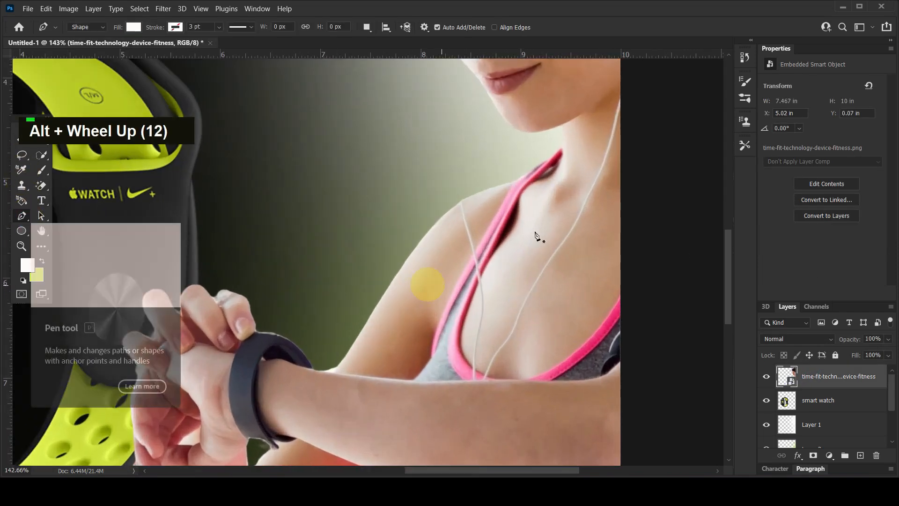
left_click(561, 144)
left_click(541, 160)
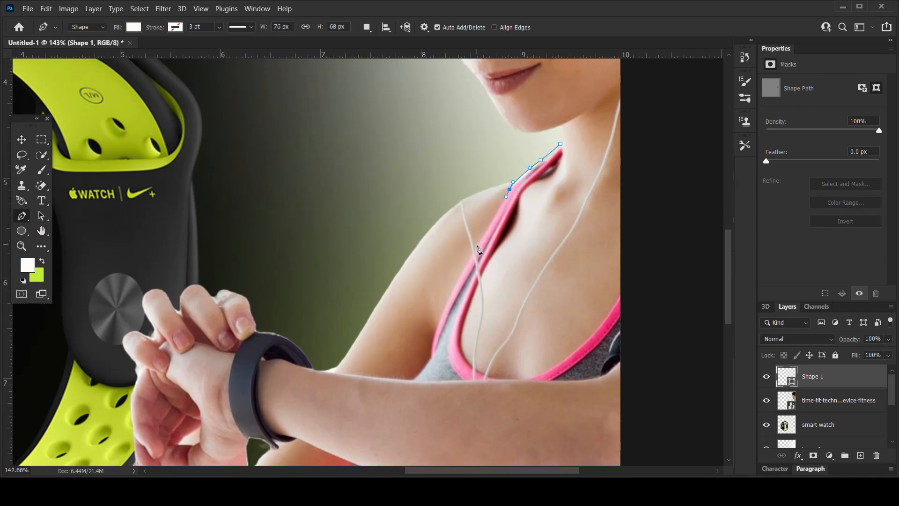
left_click(477, 246)
left_click(134, 27)
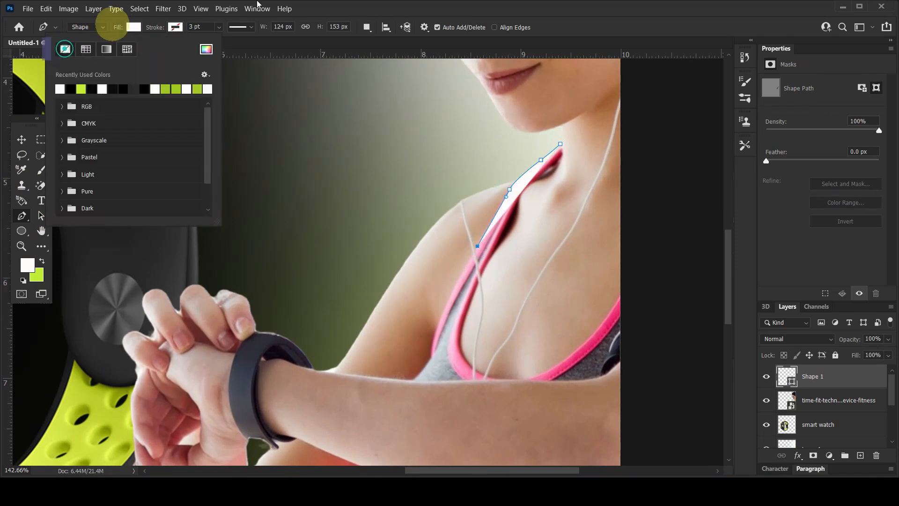
double_click(66, 44)
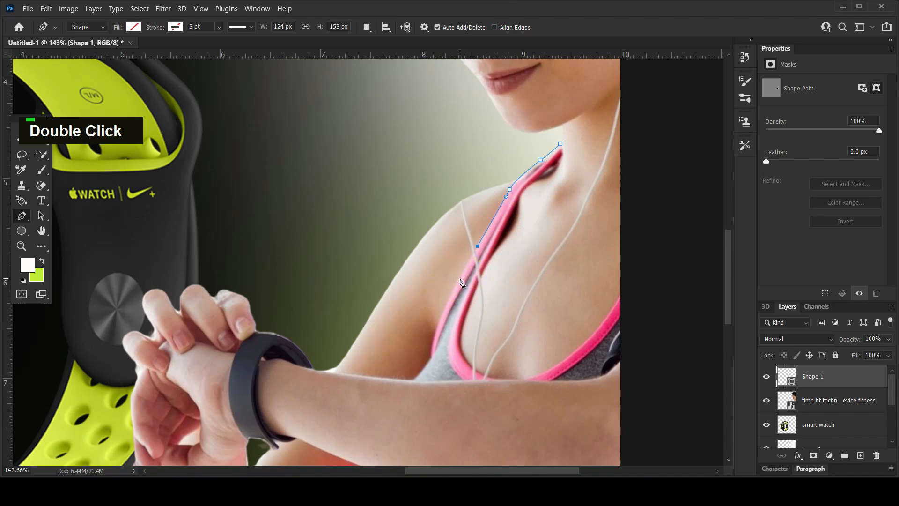
left_click(460, 278)
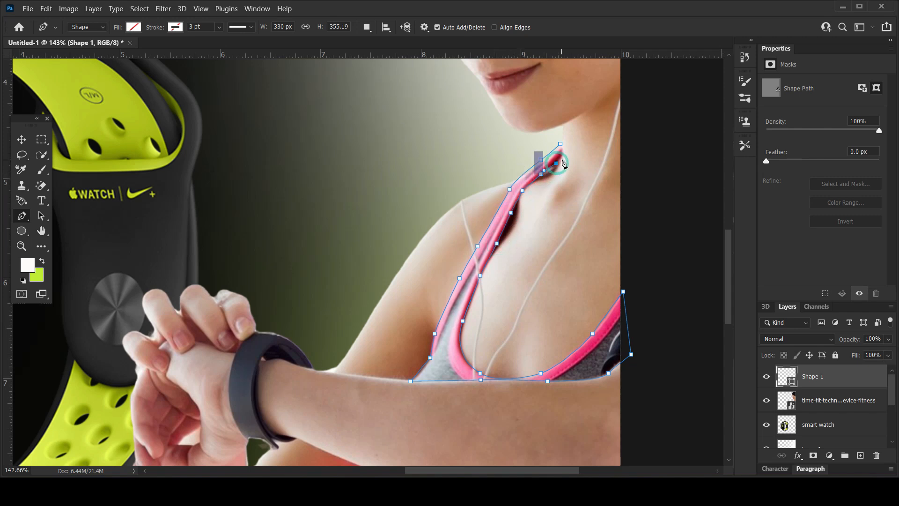
Convert the closed outline of the upper top into a new anti-aliased selection with a 0-pixel feather.
right_click(560, 196)
right_click(568, 199)
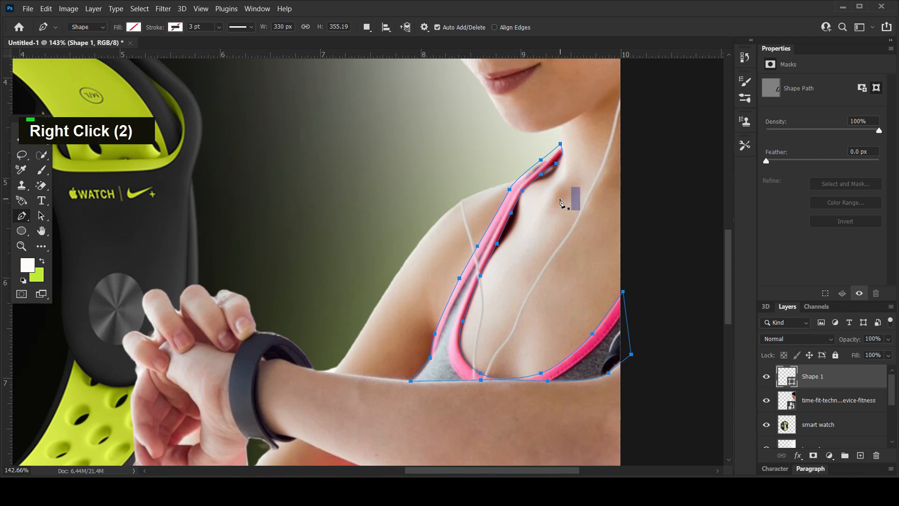
right_click(512, 206)
left_click(533, 267)
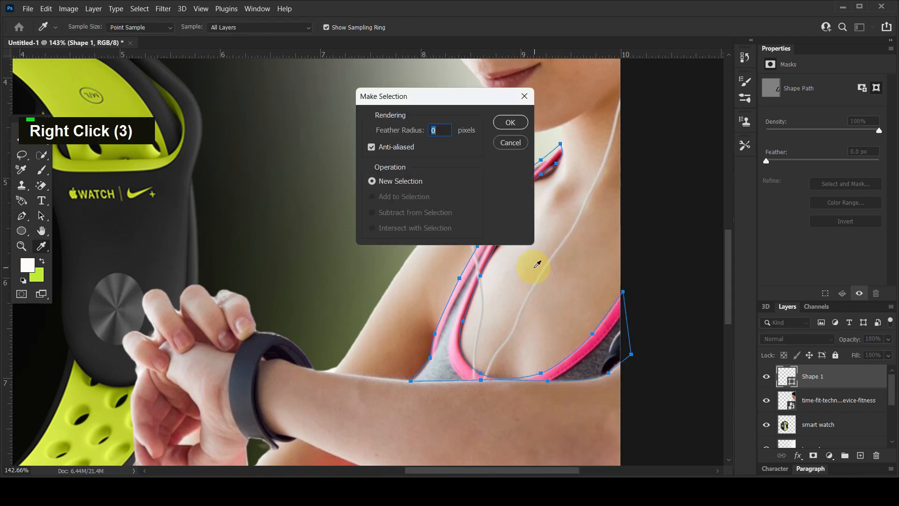
left_click(515, 122)
Copy the selected upper top from the woman's layer to a new layer and delete the Shape 1 layer.
left_click(819, 400)
key("ctrl+j")
left_click_drag(811, 377, 876, 455)
Trace the lower part of the pink top below the forearm on the woman's image as an unfilled pen shape.
left_click(826, 406)
scroll(531, 283, "down", 1)
scroll(531, 282, "down", 20)
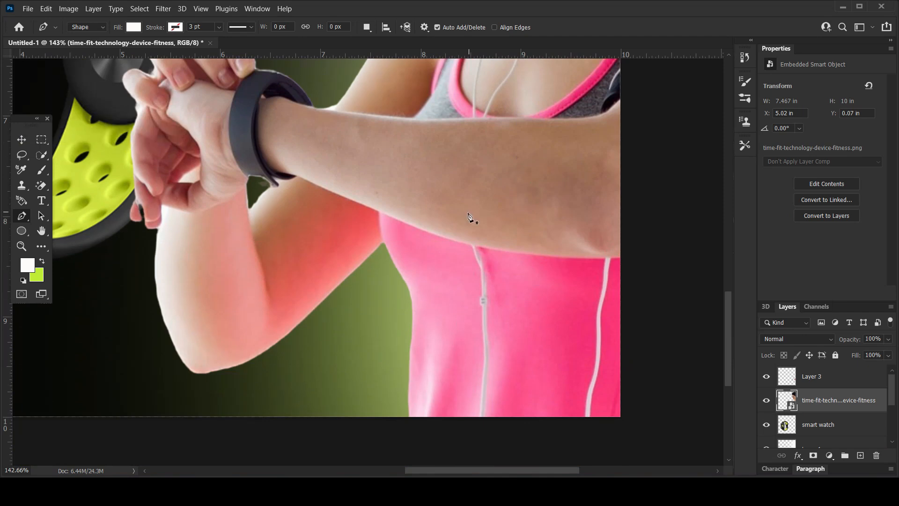
left_click_drag(479, 247, 505, 248)
left_click_drag(625, 257, 655, 252)
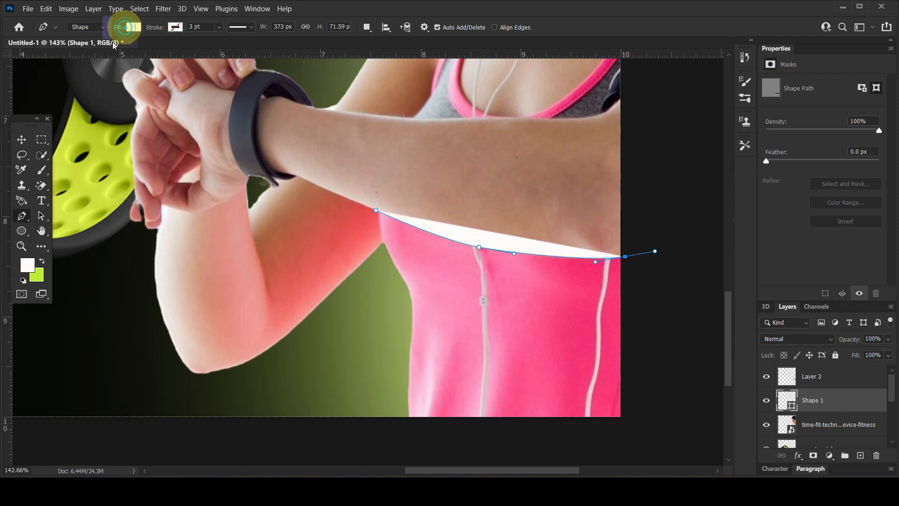
left_click(131, 28)
left_click(66, 44)
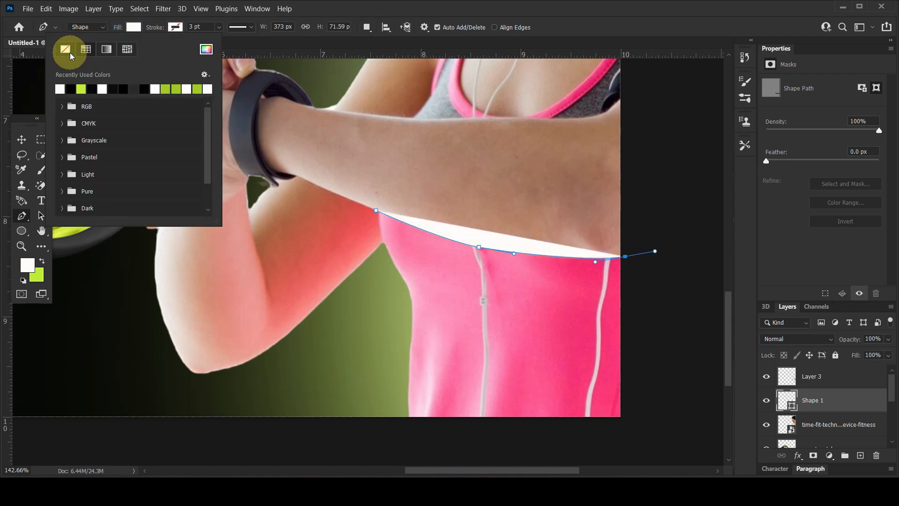
left_click(627, 263)
left_click(626, 258, "alt")
left_click(632, 427)
left_click(408, 420)
left_click(408, 386)
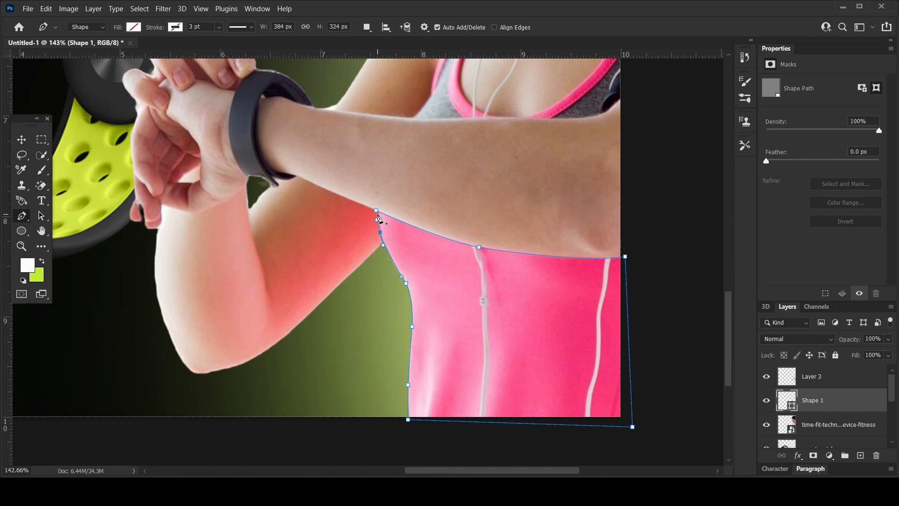
Turn the lower top's outline into a new anti-aliased selection with a 0-pixel feather.
right_click(438, 252)
left_click(448, 266)
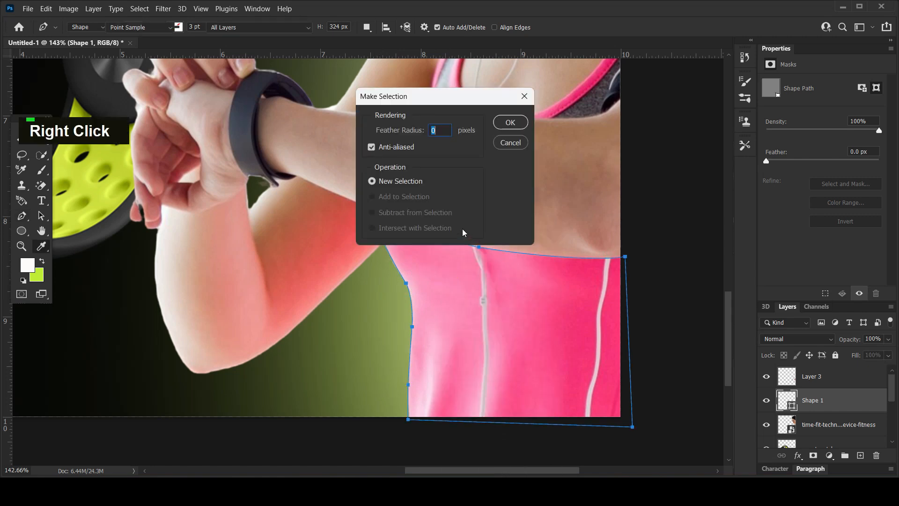
left_click(510, 123)
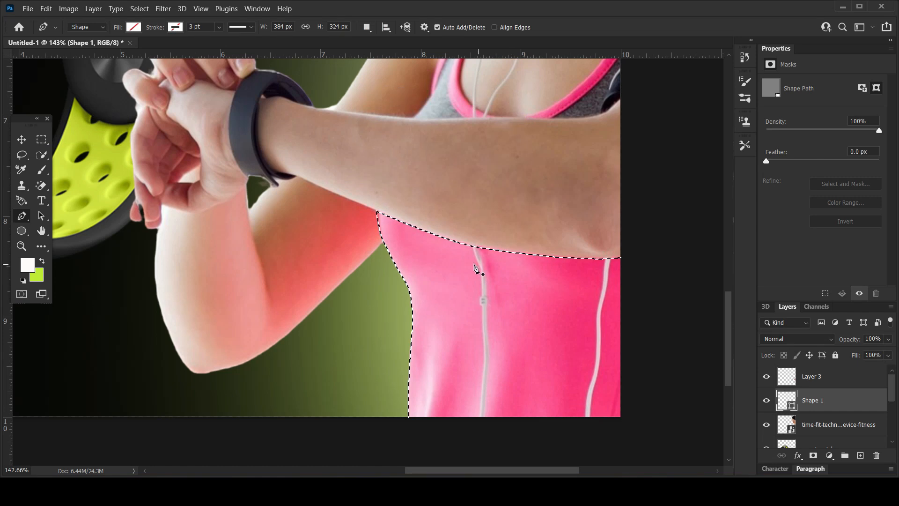
Copy the selected lower top from the woman's layer to its own layer and remove the leftover Shape 1 layer.
left_click(830, 421)
key("ctrl+j")
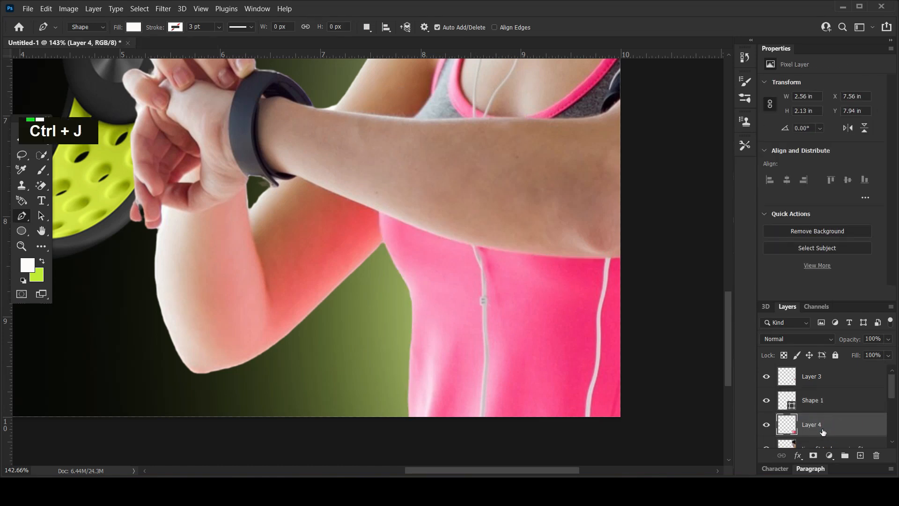
left_click(813, 402)
key("Delete")
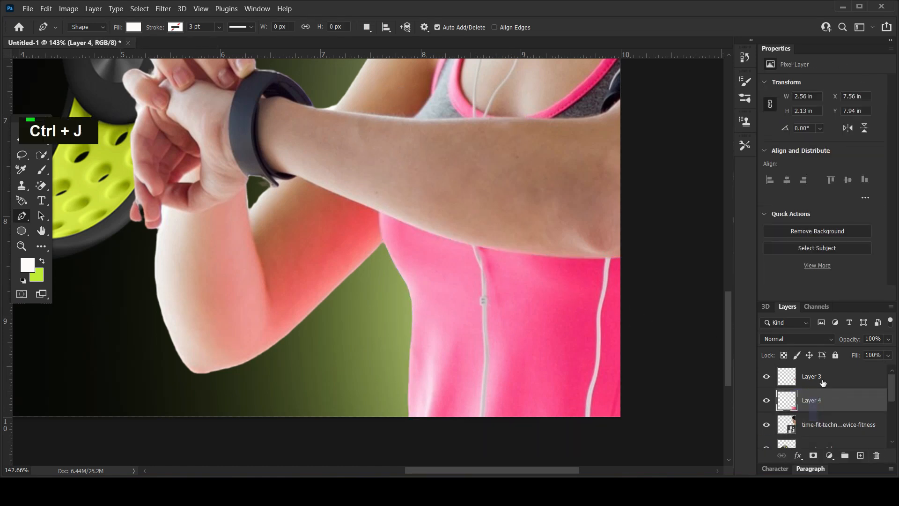
Merge the two copied top pieces, Layer 3 and Layer 4, into one layer.
left_click(824, 376, "ctrl")
right_click(829, 378)
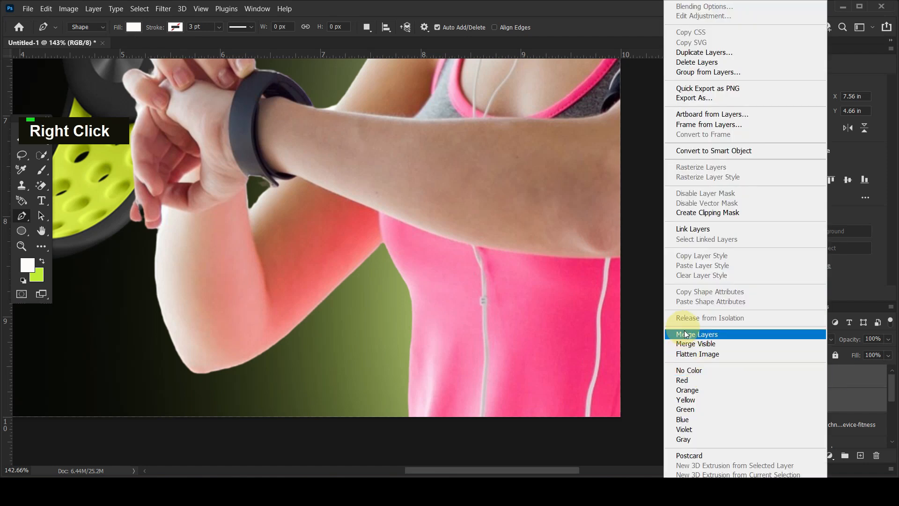
left_click(690, 334)
Add a Hue/Saturation adjustment clipped to Layer 3 and set its Hue to +80 to recolor the top yellow.
scroll(528, 263, "down", 7, "alt")
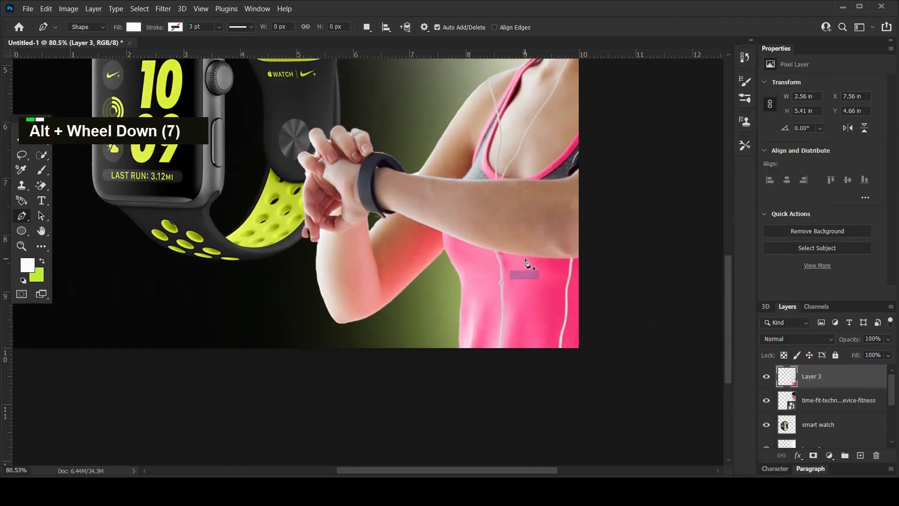
scroll(328, 234, "up", 4)
scroll(74, 199, "down", 2, "alt")
left_click(21, 139)
left_click(689, 347)
left_click(824, 376)
left_click(824, 459)
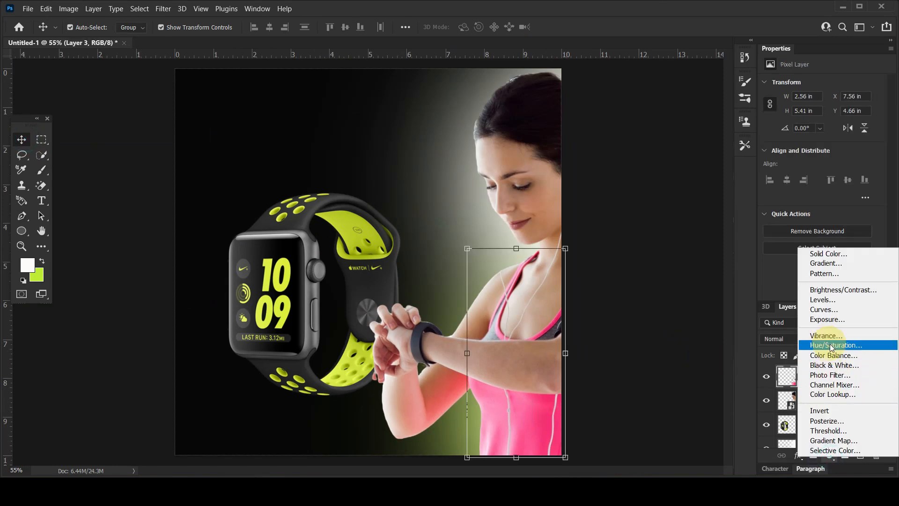
left_click(824, 395)
left_click(808, 294)
left_click_drag(822, 129, 852, 132)
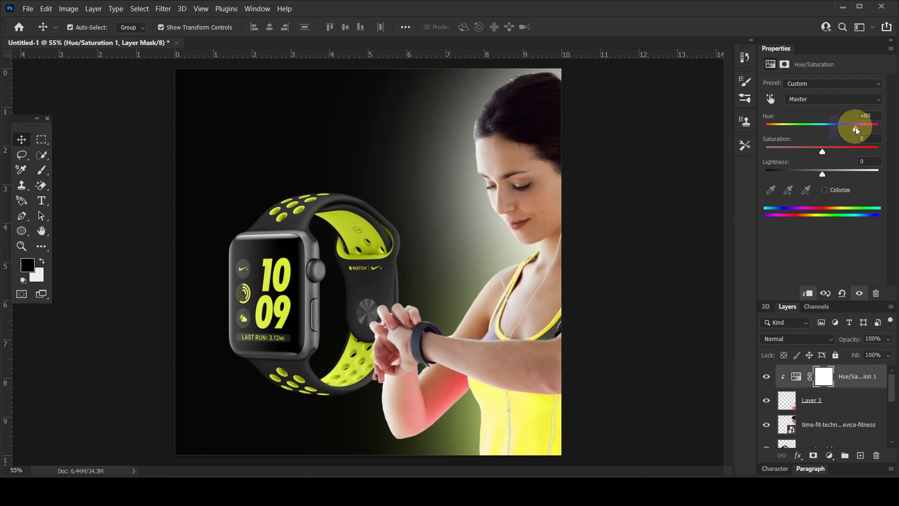
Add a Black & White adjustment with default settings above the woman's layer and clip it to her.
left_click(825, 426)
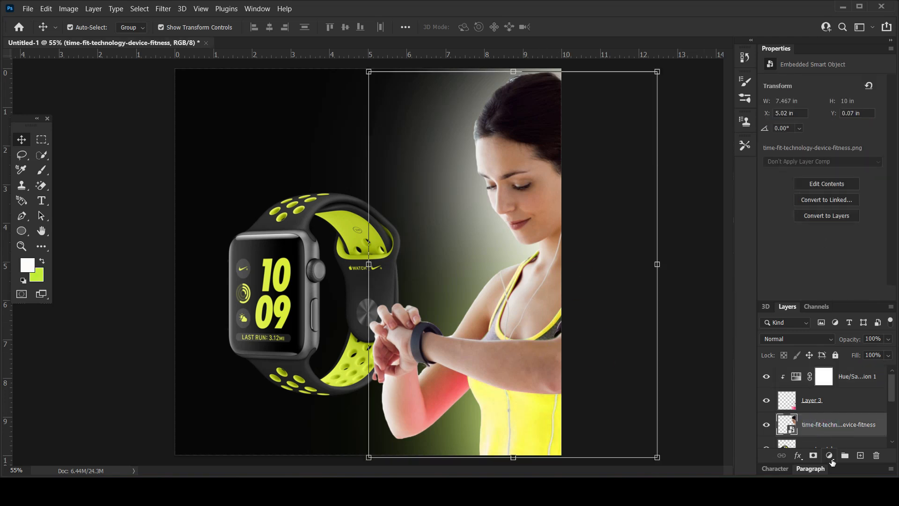
left_click(829, 456)
left_click(823, 366)
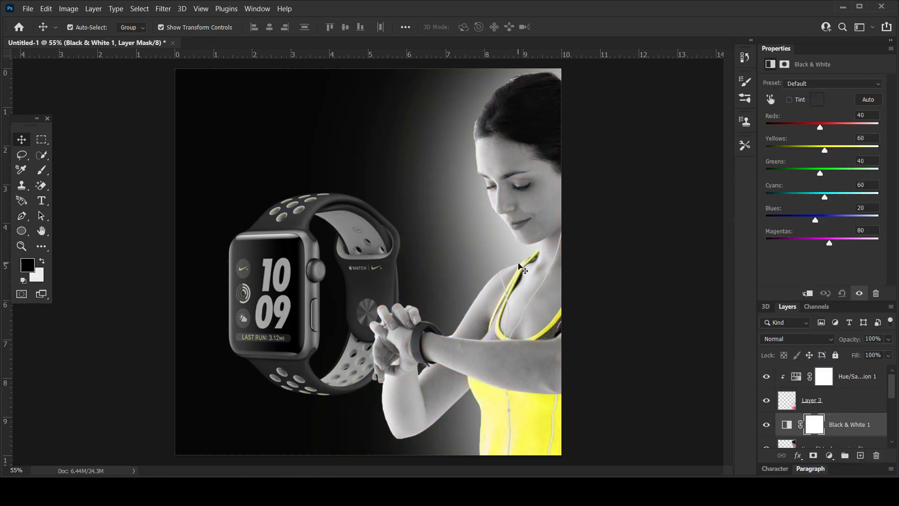
scroll(817, 414, "down", 1)
left_click(838, 425)
left_click(834, 403)
left_click(808, 293)
Add a clipped Brightness/Contrast adjustment to the woman's layer with Brightness 14 and Contrast 16.
left_click(825, 432)
left_click(829, 456)
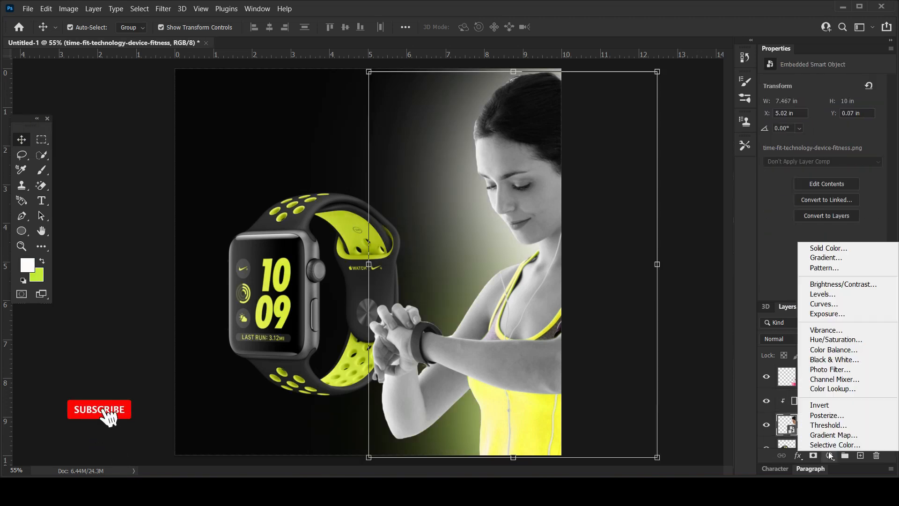
left_click(832, 284)
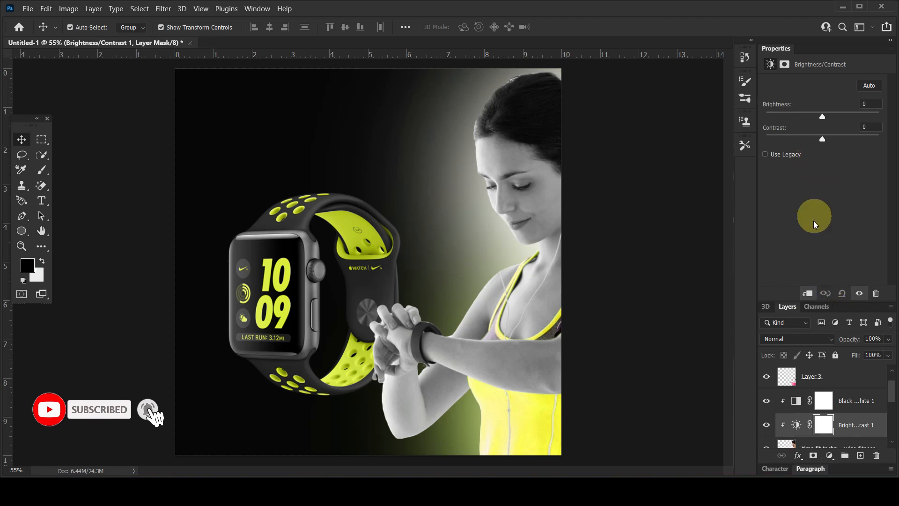
left_click_drag(826, 117, 830, 145)
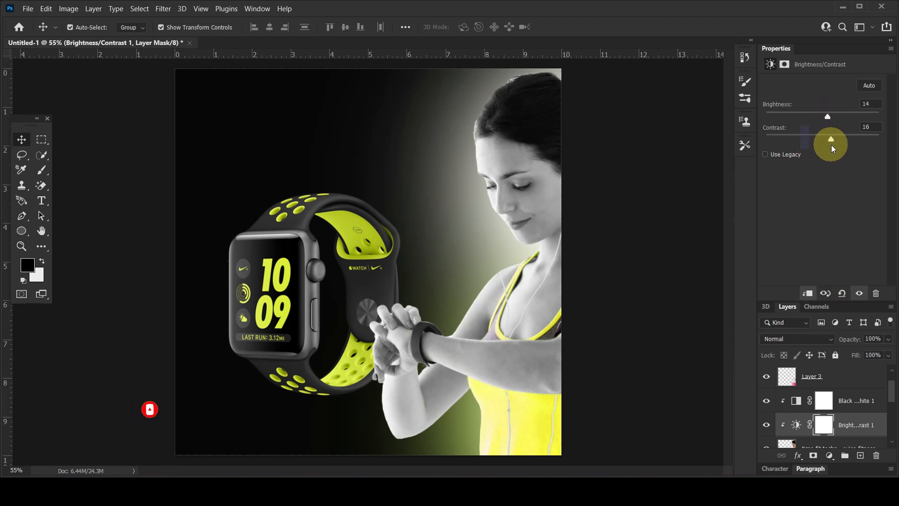
Add a clipped Levels adjustment above Brightness/Contrast with the midtone value at 0.84.
left_click(830, 460)
left_click(826, 303)
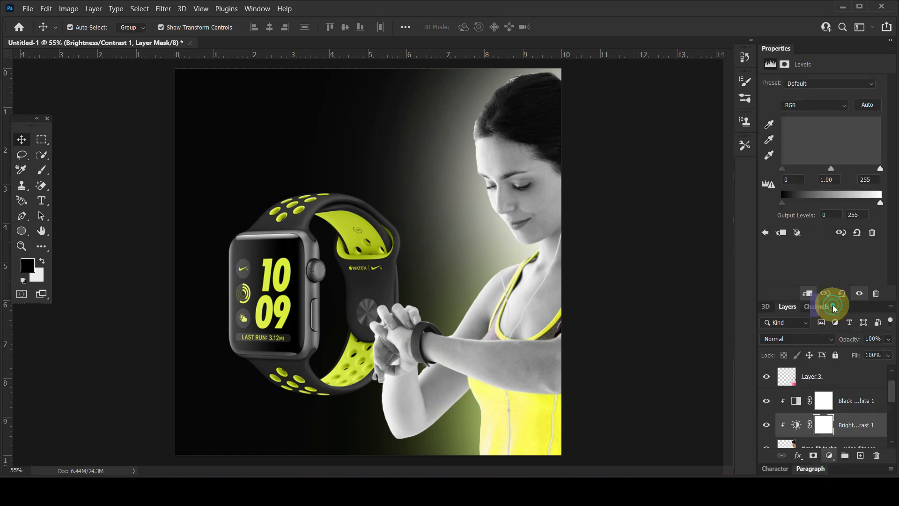
left_click_drag(832, 169, 838, 169)
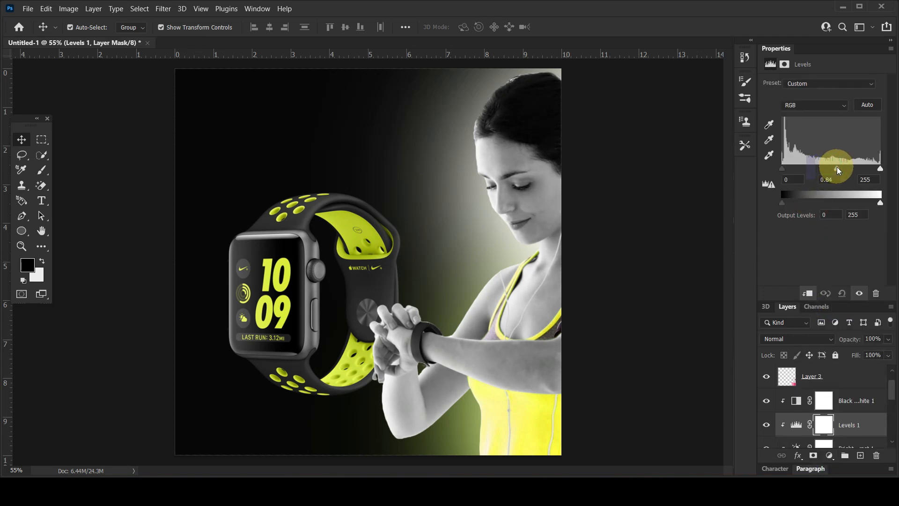
left_click_drag(783, 169, 786, 170)
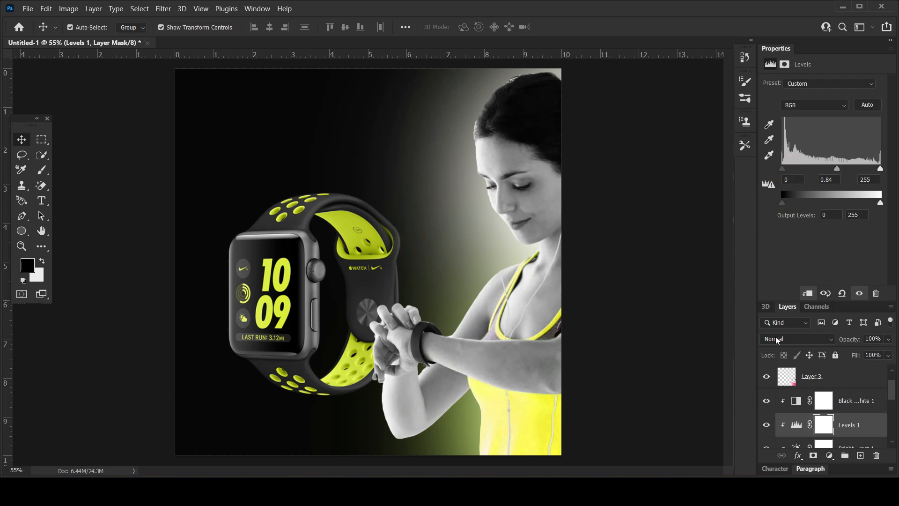
Group the woman's layer, the recolored top and all their adjustment layers, and name the group "woman".
left_click(849, 393)
scroll(847, 388, "up", 1)
left_click(857, 376)
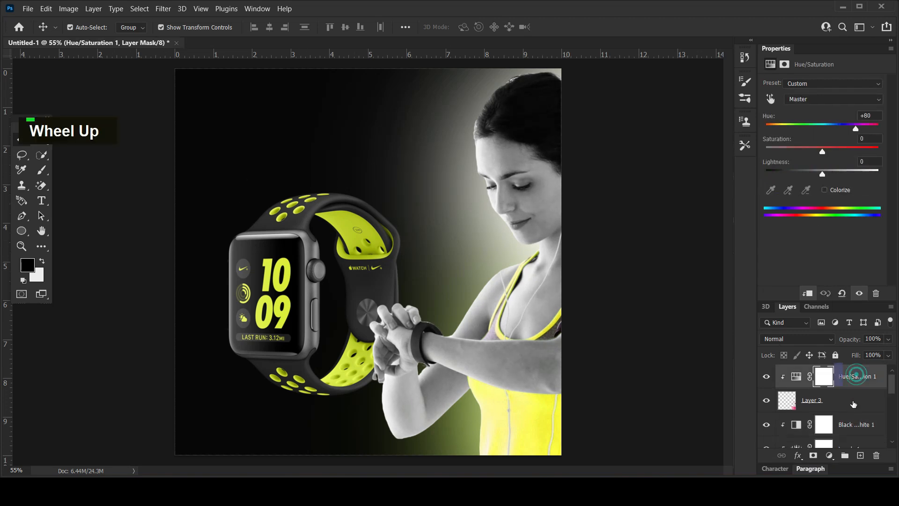
left_click(854, 404, "ctrl")
left_click(855, 424, "ctrl")
scroll(853, 425, "down", 1)
left_click(853, 426, "ctrl")
scroll(857, 436, "down", 1)
left_click(855, 427, "ctrl")
scroll(856, 431, "down", 1)
left_click(856, 430, "ctrl")
key("ctrl+g")
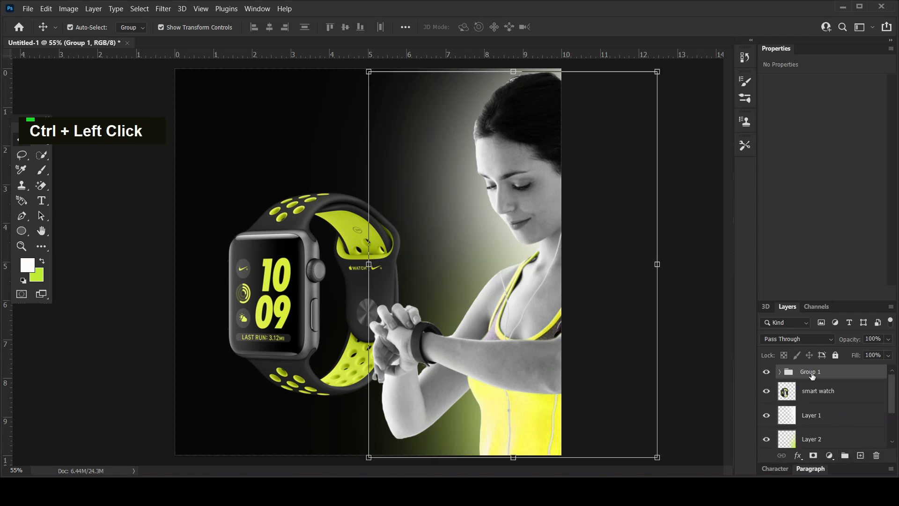
double_click(811, 372)
type("wo")
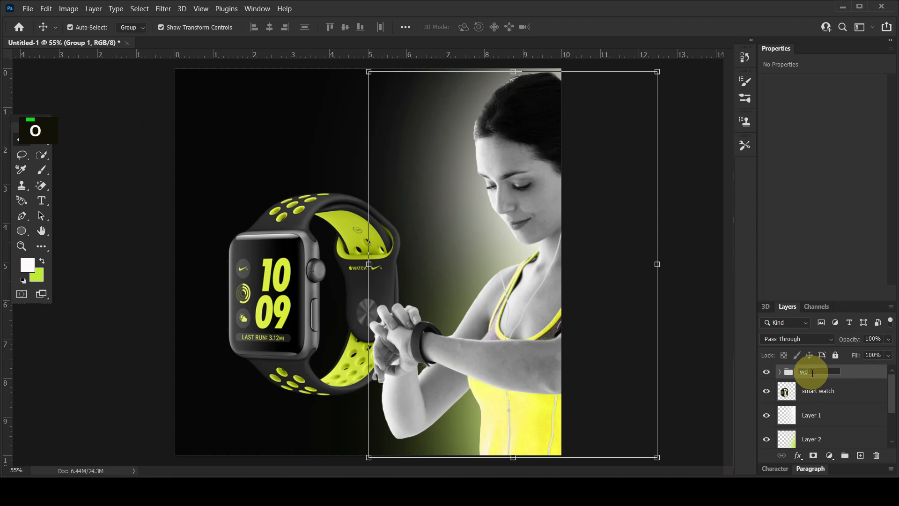
key("Return")
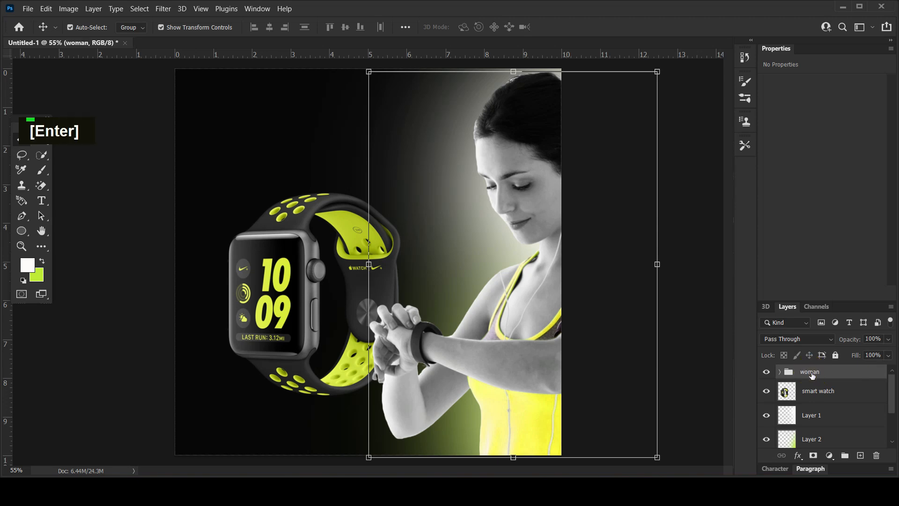
Add a new layer above Layer 1 and paint a white glow behind the woman's head with a 400 px soft brush.
left_click(715, 371)
left_click(800, 412)
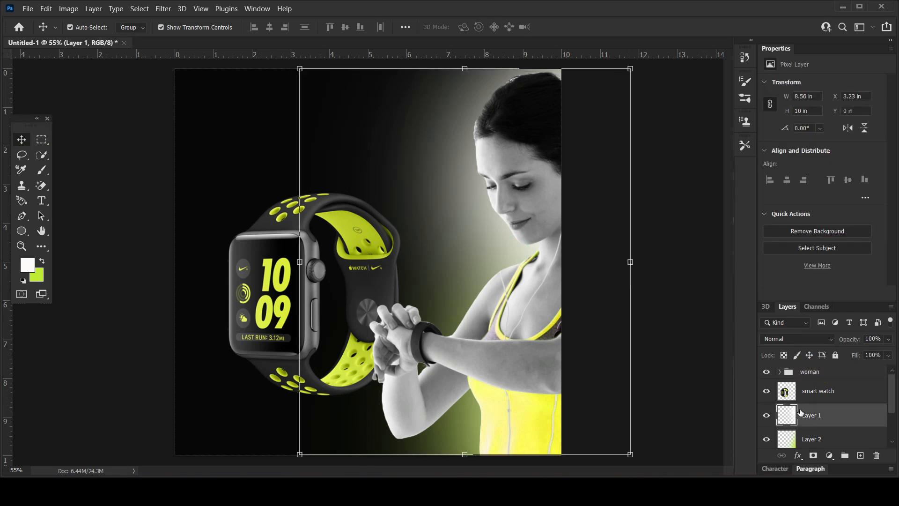
left_click(860, 455)
key("b")
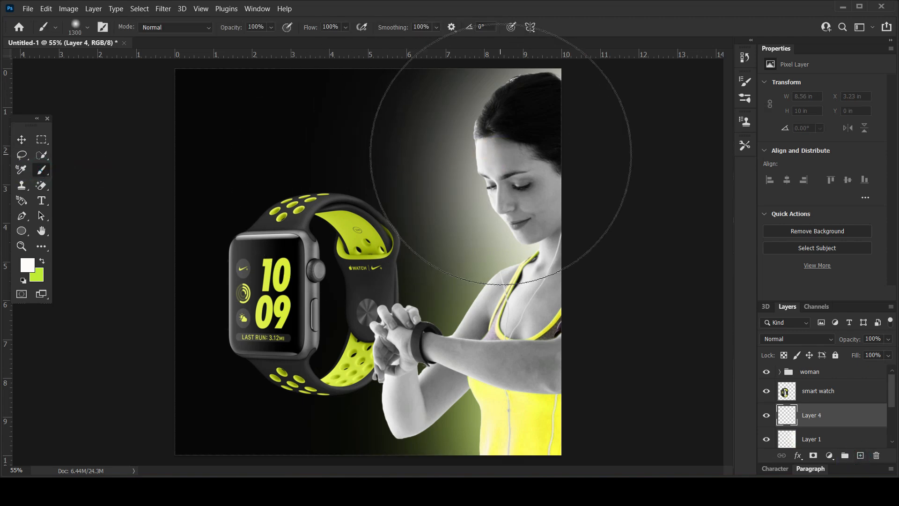
key("bracketleft")
key("bracketleft")
key("bracketleft")
key("bracketleft")
key("bracketleft")
key("bracketleft")
key("bracketleft")
key("bracketleft")
key("bracketleft")
left_click(531, 113)
left_click(518, 117)
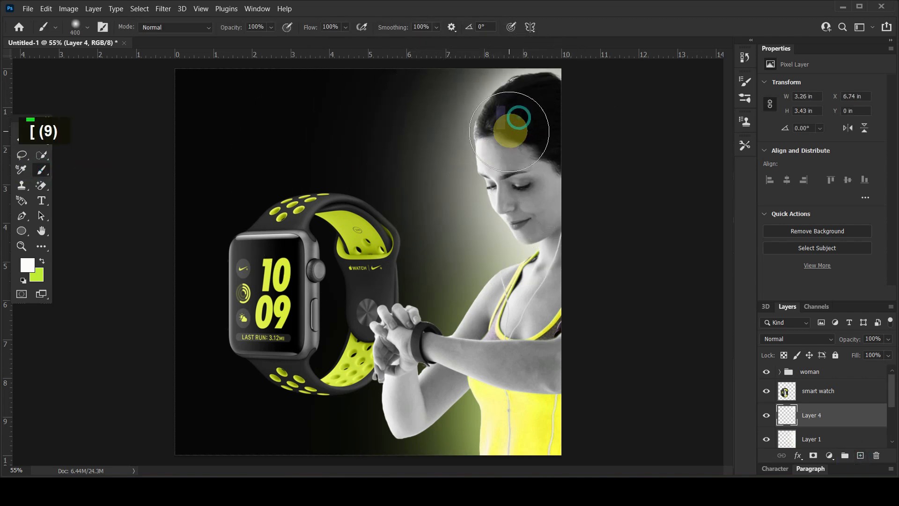
left_click(511, 138)
left_click(512, 181)
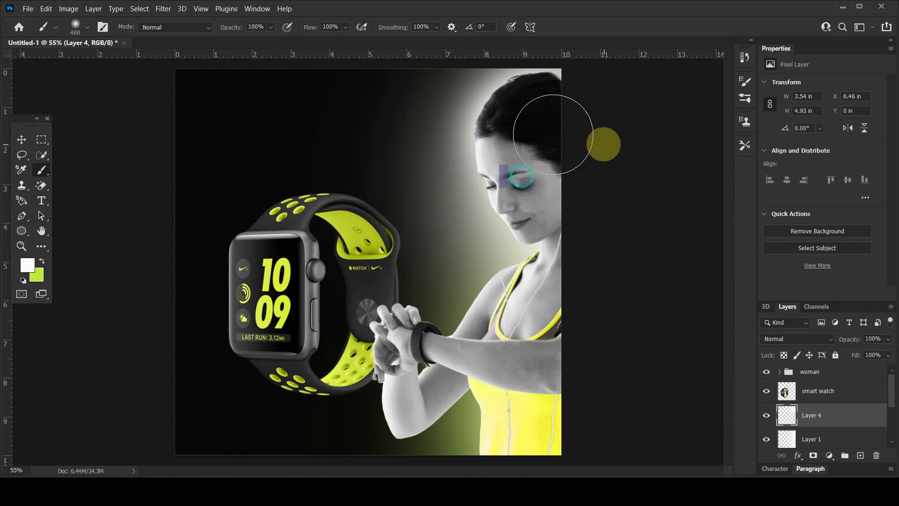
left_click(24, 139)
On another new layer, paint a white glow behind the woman with a 1300 px brush at 80% opacity, and set the layer's opacity to 15%.
left_click(860, 455)
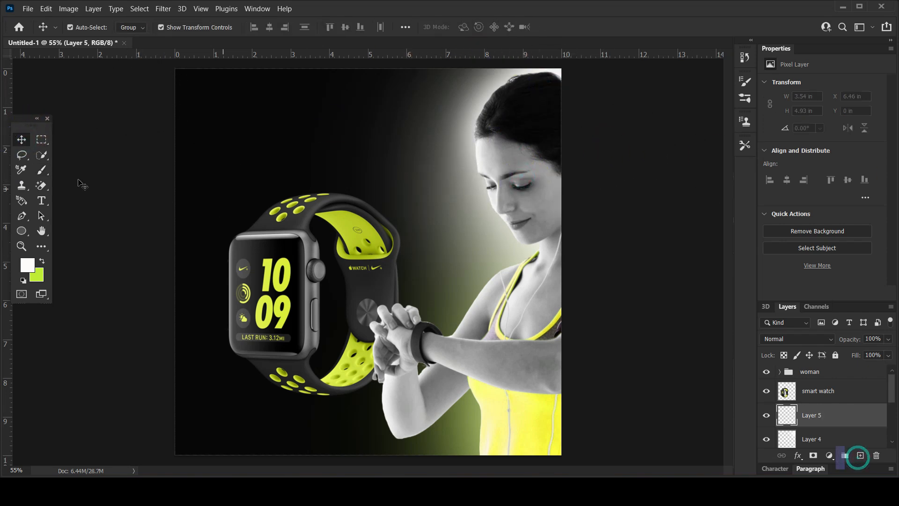
left_click(41, 170)
left_click_drag(236, 27, 227, 27)
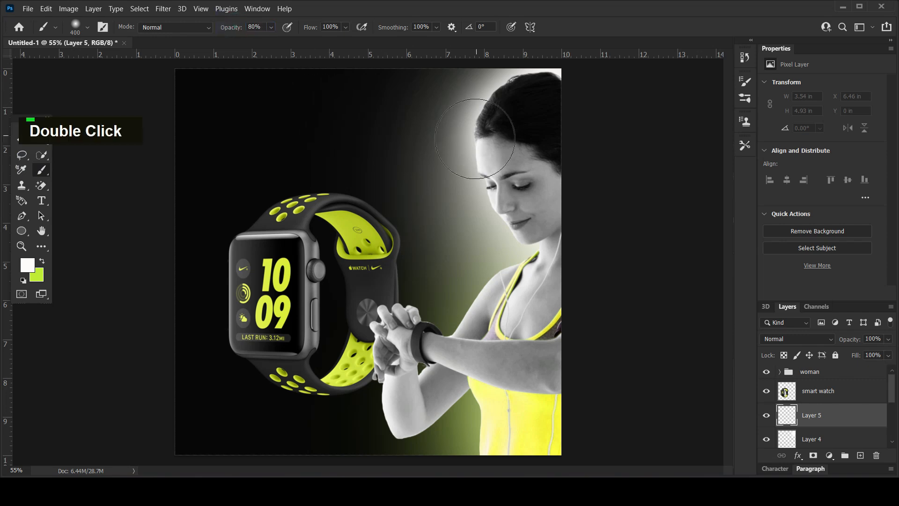
key("bracketright")
key("bracketright")
key("bracketright")
key("bracketright")
key("bracketright")
key("bracketright")
key("bracketright")
key("bracketright")
key("bracketright")
left_click(485, 216)
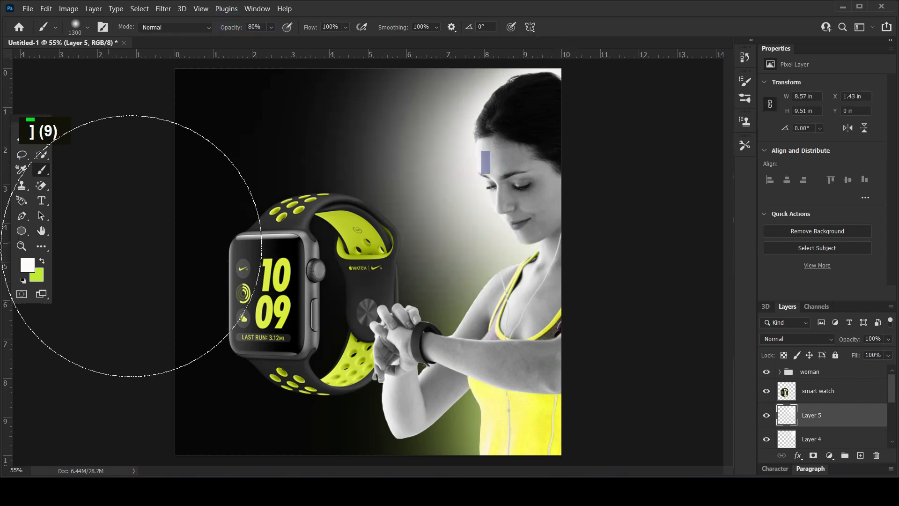
left_click_drag(848, 339, 789, 362)
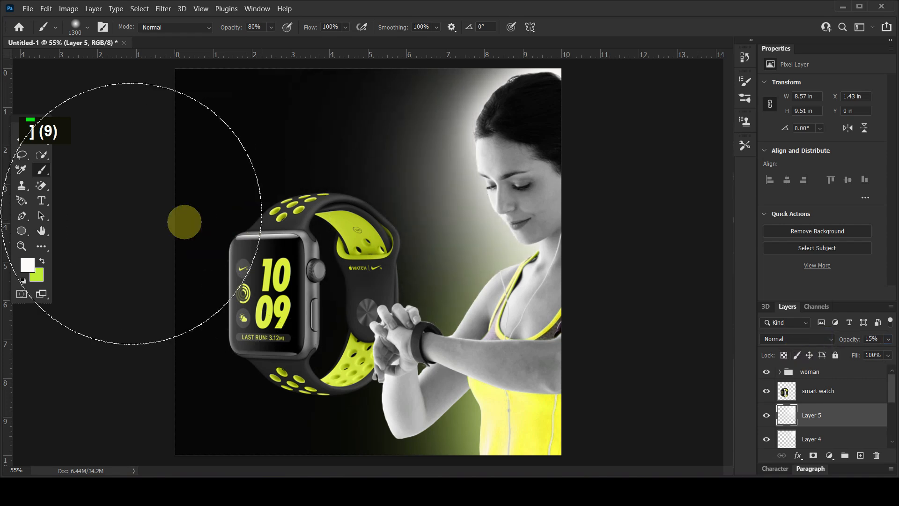
Move the smart watch slightly upward so its top edge sits about 2.7 in down the canvas.
left_click(22, 140)
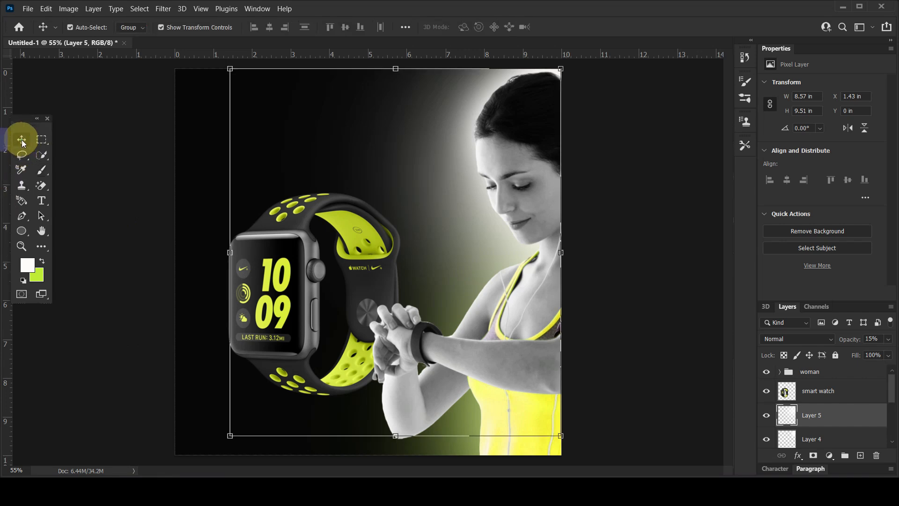
left_click(96, 192)
left_click(269, 284)
left_click_drag(256, 291, 255, 272)
Lighten the background color fill to the near-black gray #101010.
left_click(239, 134)
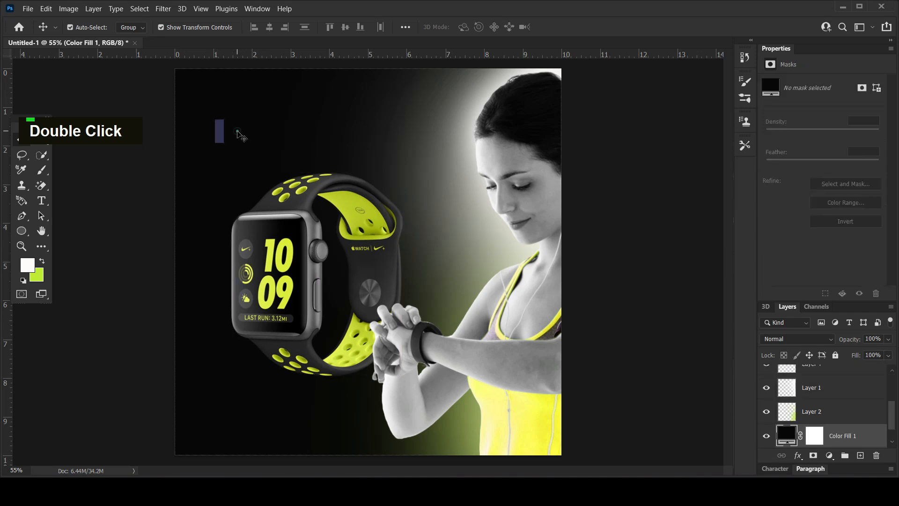
double_click(791, 436)
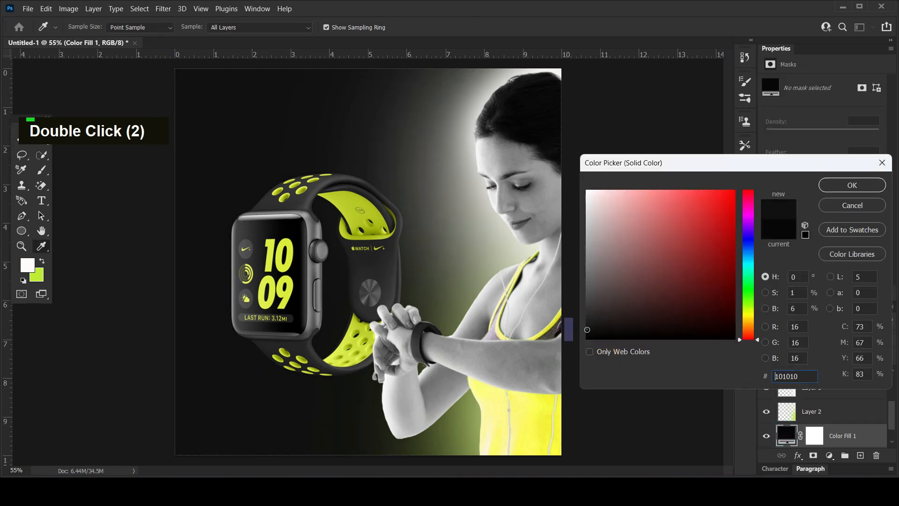
left_click(824, 191)
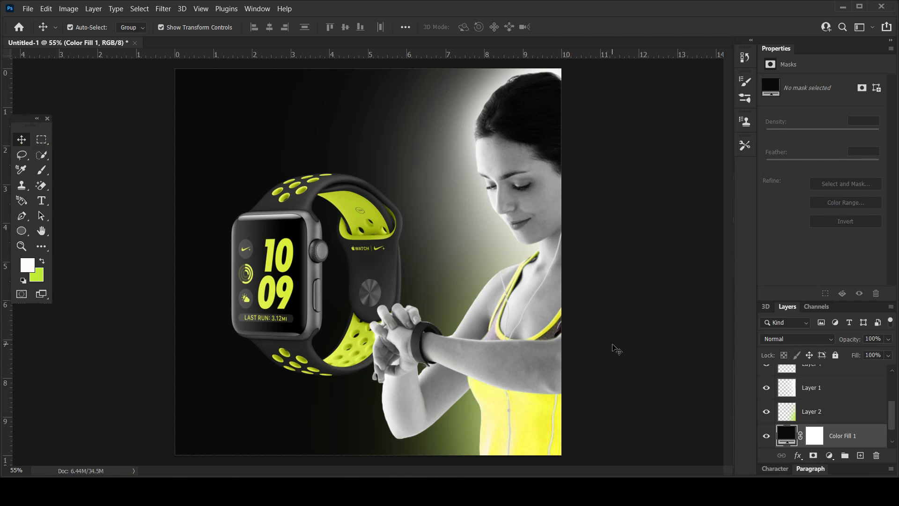
Add a new layer directly below the smart watch layer and set the foreground color to black.
left_click(319, 356)
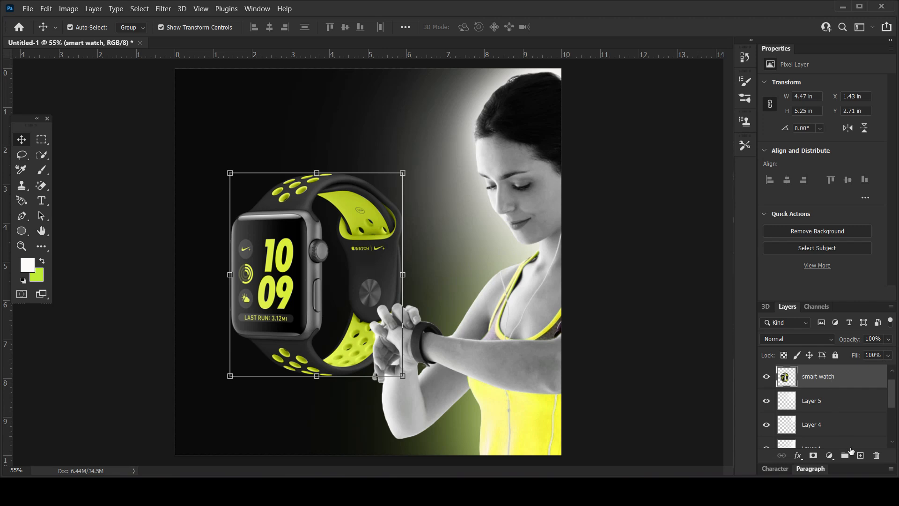
left_click(860, 455)
left_click_drag(824, 376, 852, 409)
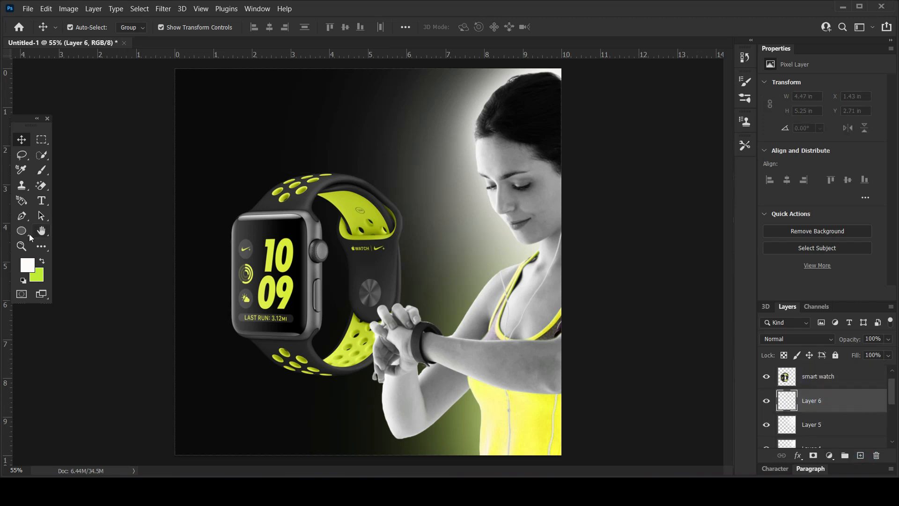
left_click(41, 262)
left_click(28, 265)
left_click_drag(630, 314, 587, 339)
left_click(875, 186)
key("v")
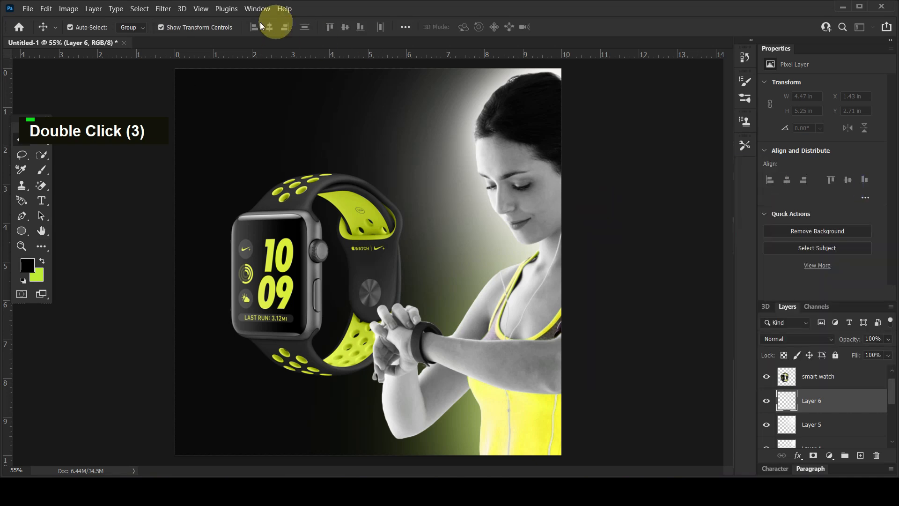
Flatten the soft brush into a thin horizontal ellipse, size it to 800 px, and paint a black shadow under the watch's base.
left_click(41, 172)
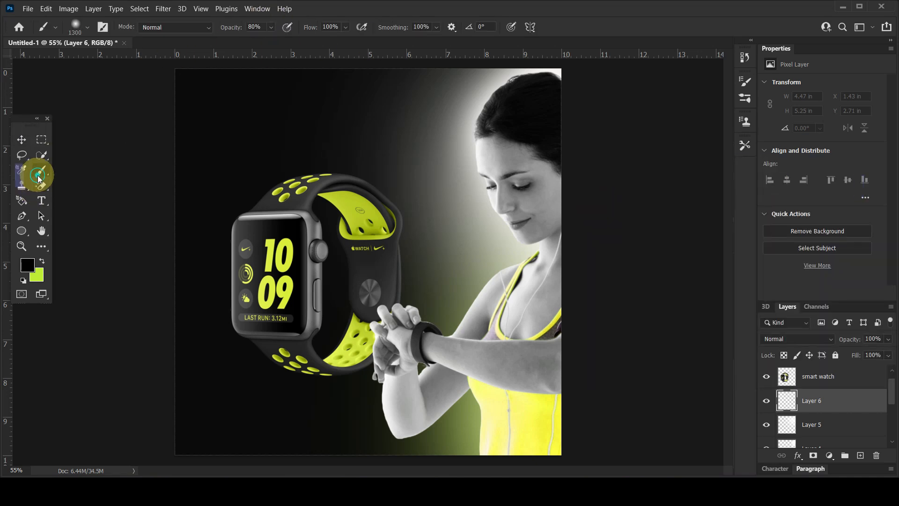
left_click(78, 29)
left_click(37, 71)
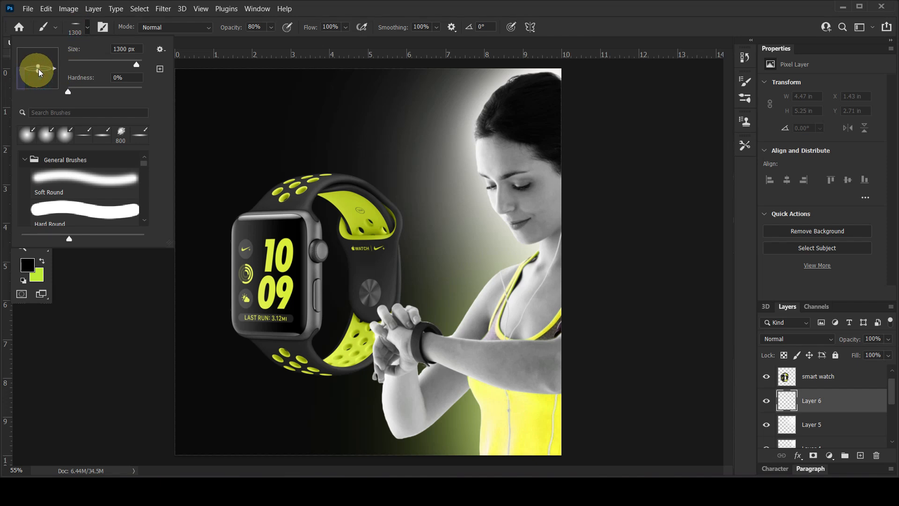
key("bracketleft")
key("bracketleft")
key("bracketleft")
key("bracketleft")
key("bracketleft")
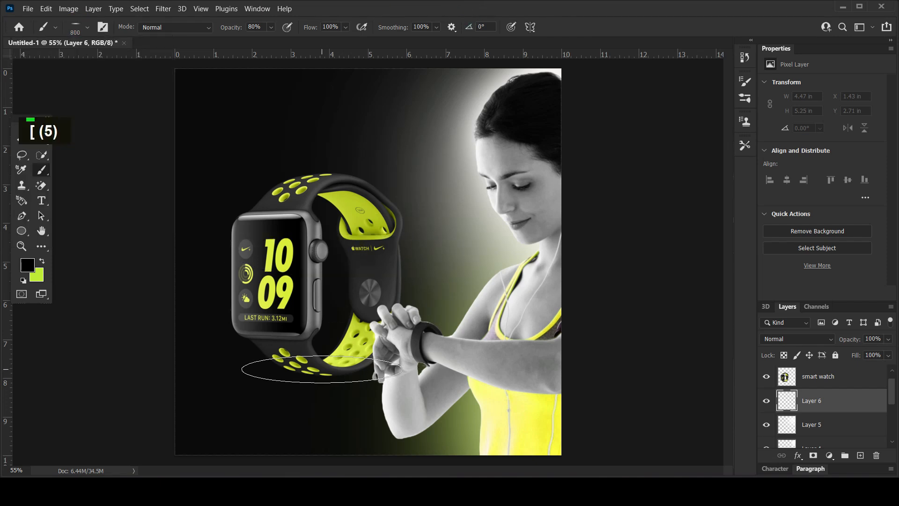
left_click(323, 369)
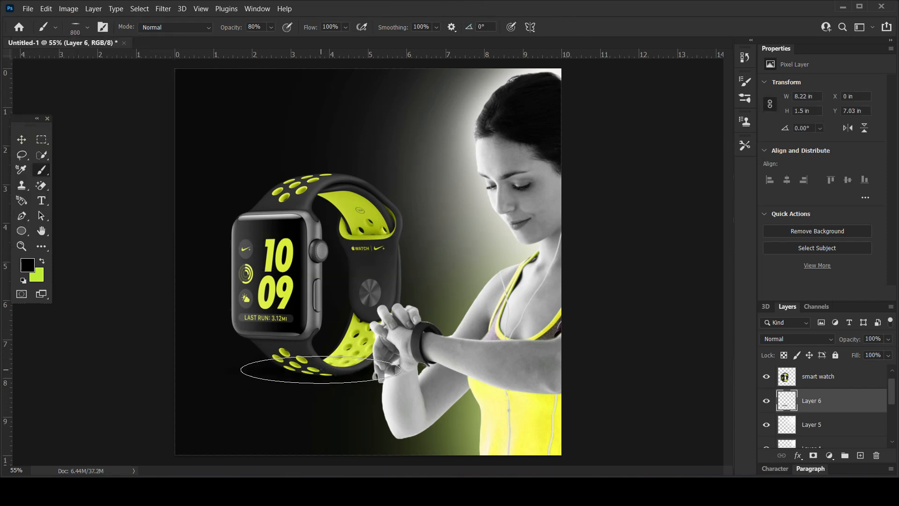
Change the background color fill to the dark gray #161616.
scroll(829, 422, "down", 8)
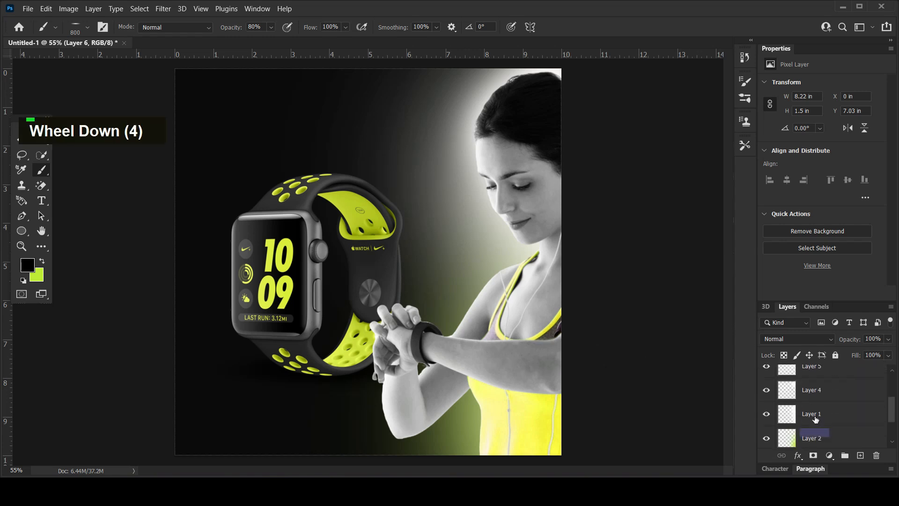
double_click(787, 418)
left_click_drag(591, 319, 585, 326)
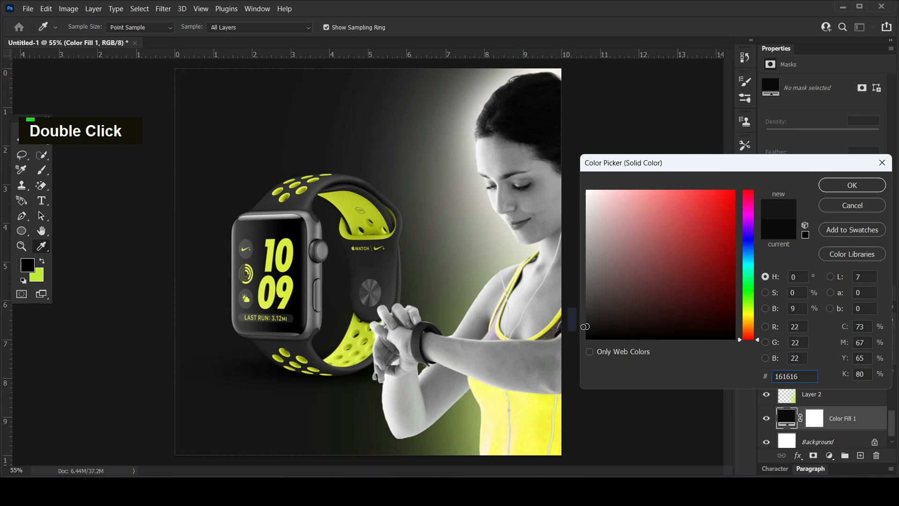
left_click(851, 186)
Squash the shadow under the watch to about 0.69 in high, align it with the watch's base, and lower its layer opacity to 82%.
key("v")
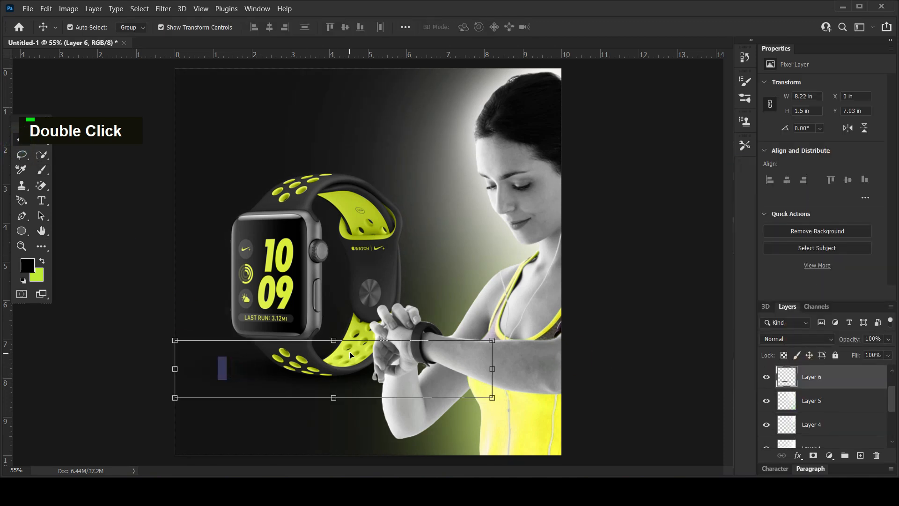
left_click_drag(334, 339, 345, 374)
key("Return")
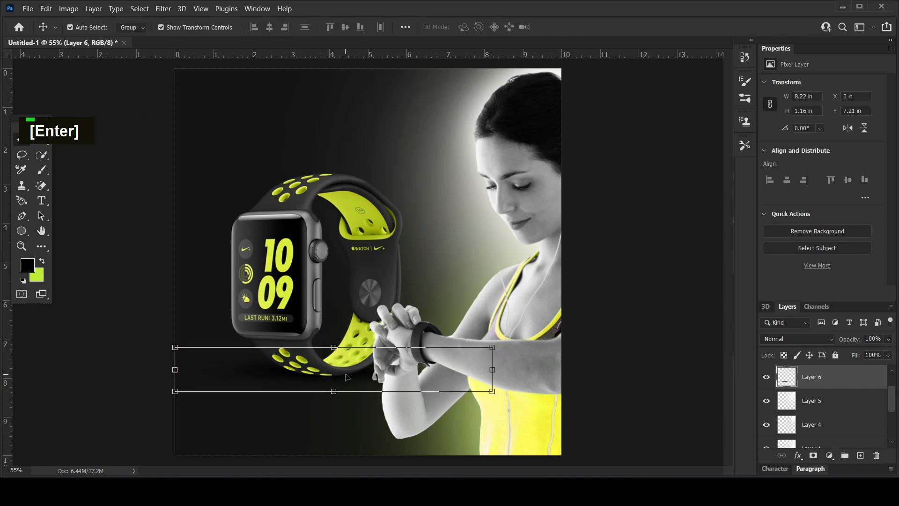
key("shift+Down")
left_click_drag(848, 343, 840, 344)
left_click_drag(336, 350, 338, 364)
key("Return")
key("shift+Up")
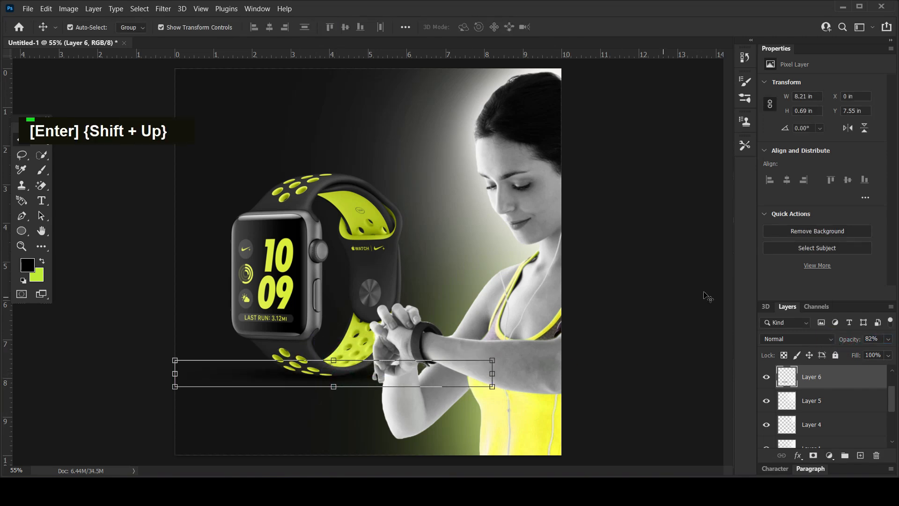
Duplicate the smart watch layer and place the copy beneath the shadow layer.
left_click(271, 287)
key("ctrl+j")
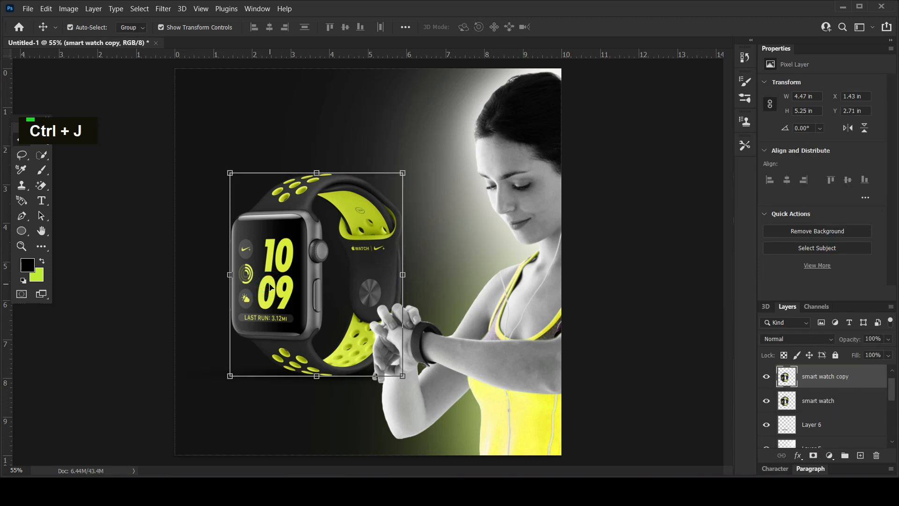
left_click_drag(820, 387, 832, 434)
Flip the watch copy vertically and position it directly below the original watch as a mirrored reflection.
key("ctrl+t")
right_click(289, 257)
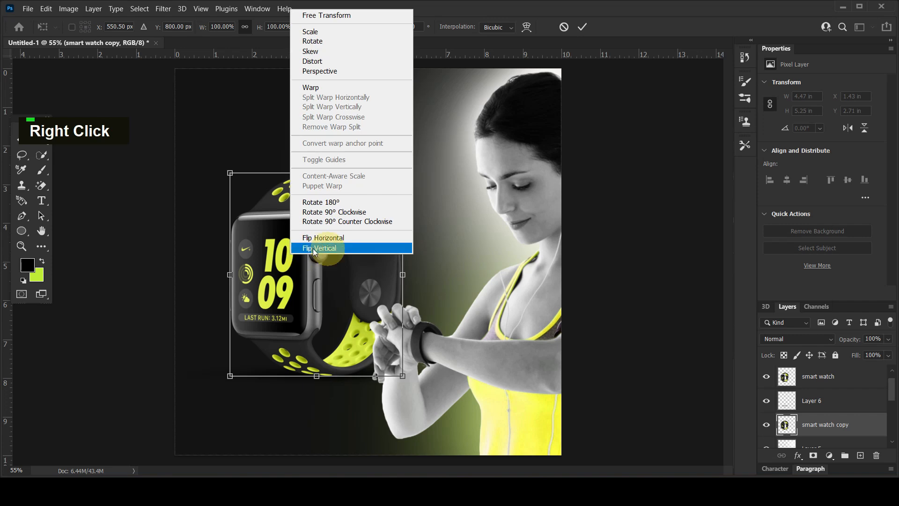
left_click(313, 249)
left_click_drag(300, 285, 300, 482)
scroll(365, 336, "down", 2)
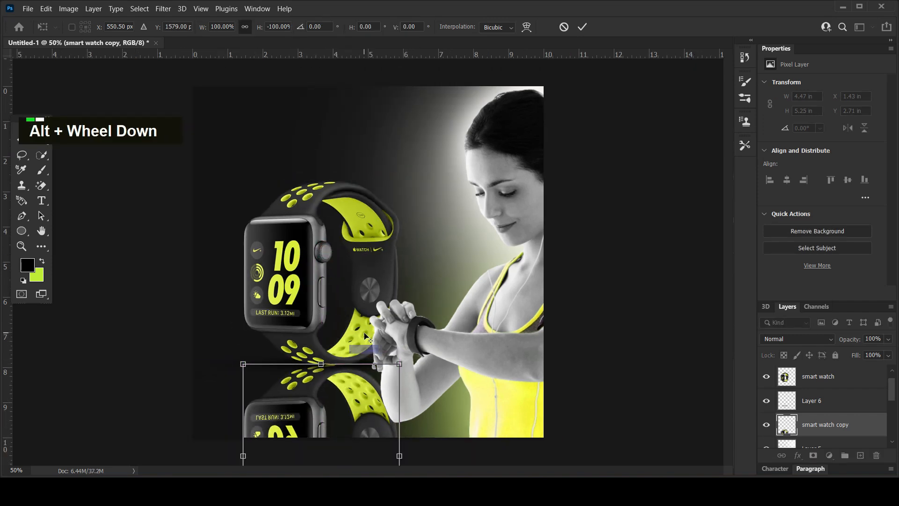
scroll(365, 335, "down", 1)
left_click_drag(339, 370, 340, 373)
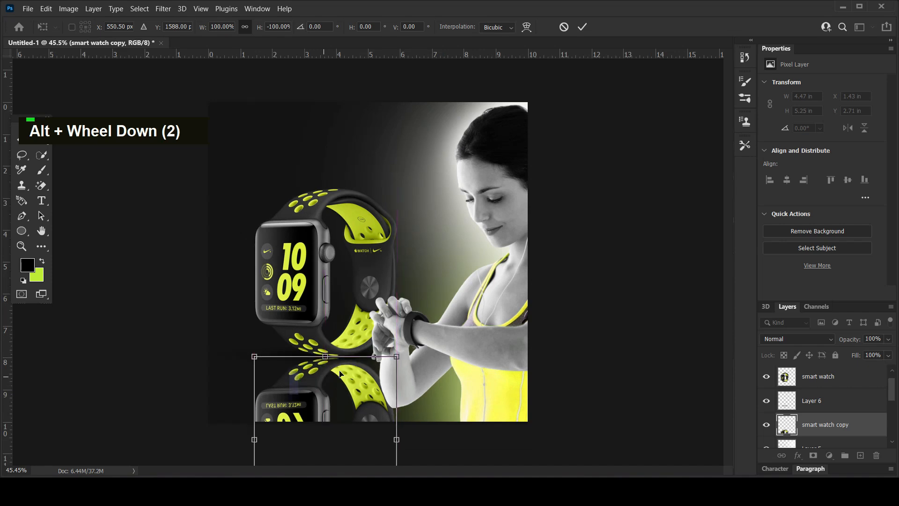
key("Return")
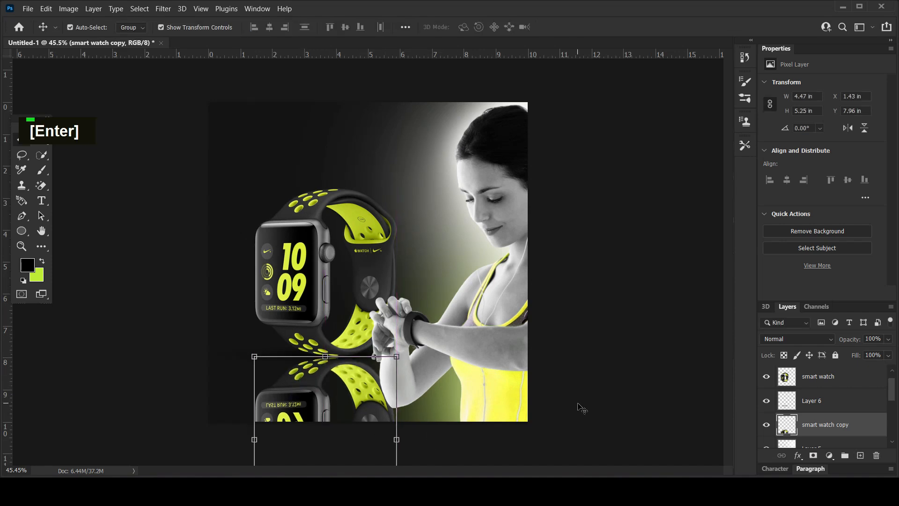
Add an inverted layer mask to the watch reflection and draw a linear gradient on it so the reflection fades out downward.
left_click(813, 455)
key("ctrl+i")
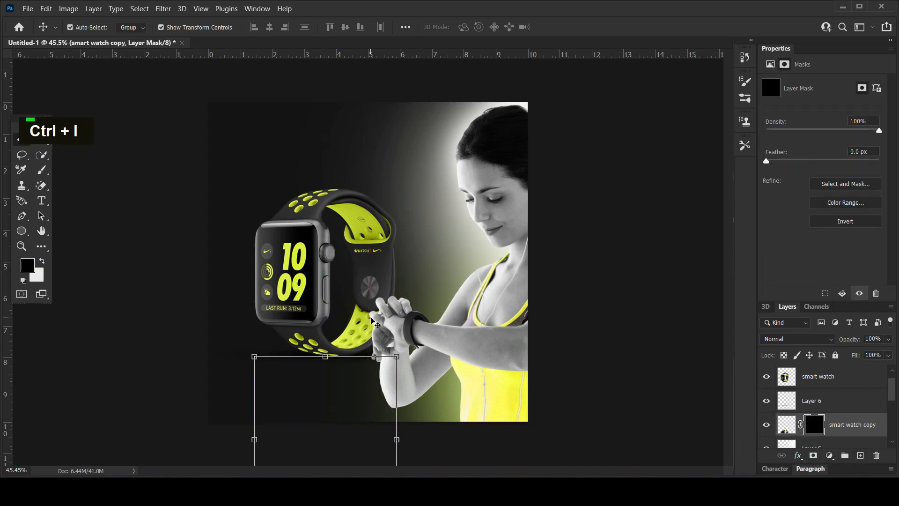
left_click(41, 246)
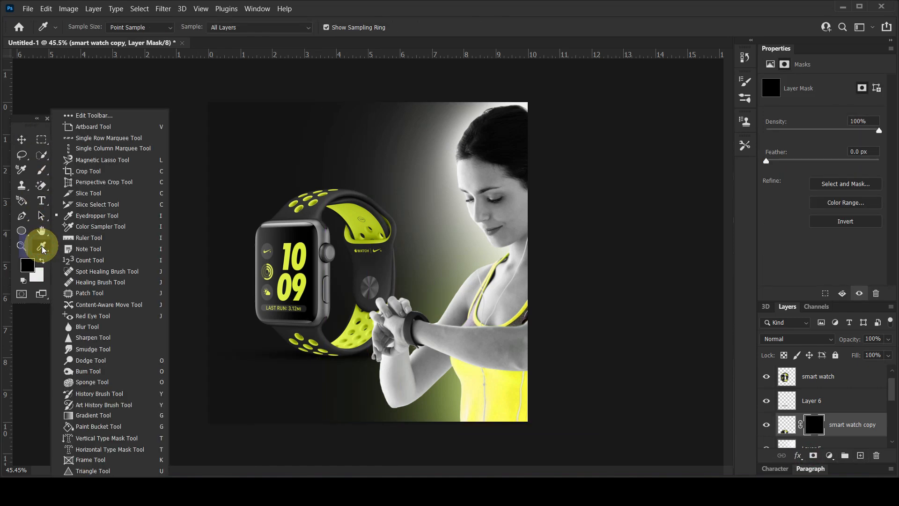
left_click(113, 402)
left_click_drag(333, 413, 327, 353)
left_click_drag(331, 418, 331, 357)
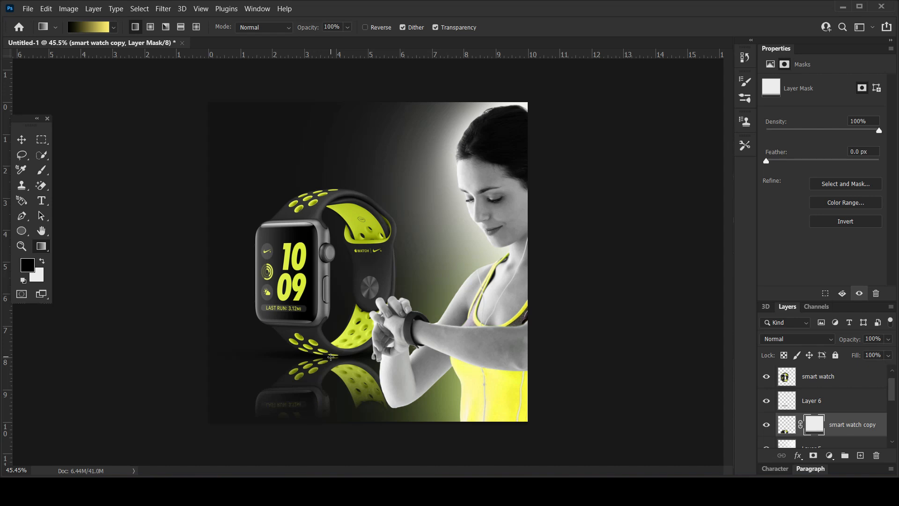
left_click_drag(333, 405, 337, 360)
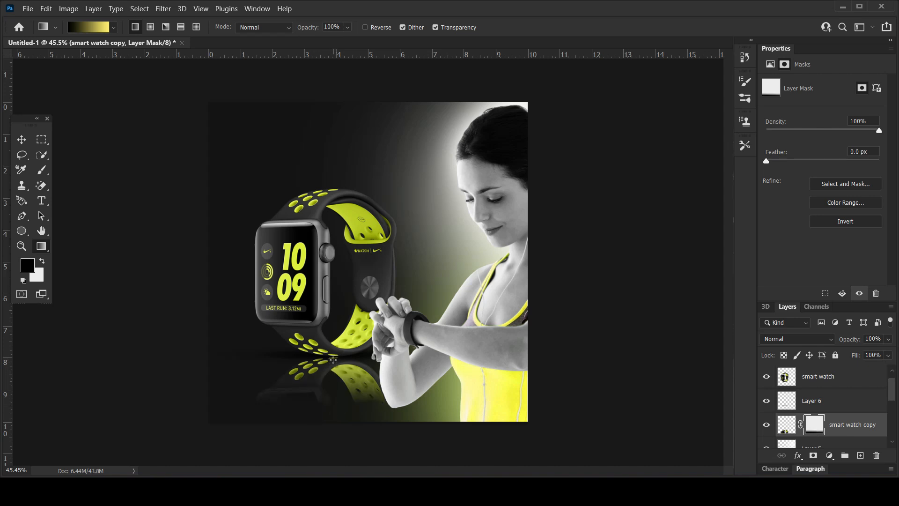
Set the watch reflection's blend mode to Soft Light and its layer opacity to 90%.
left_click(799, 339)
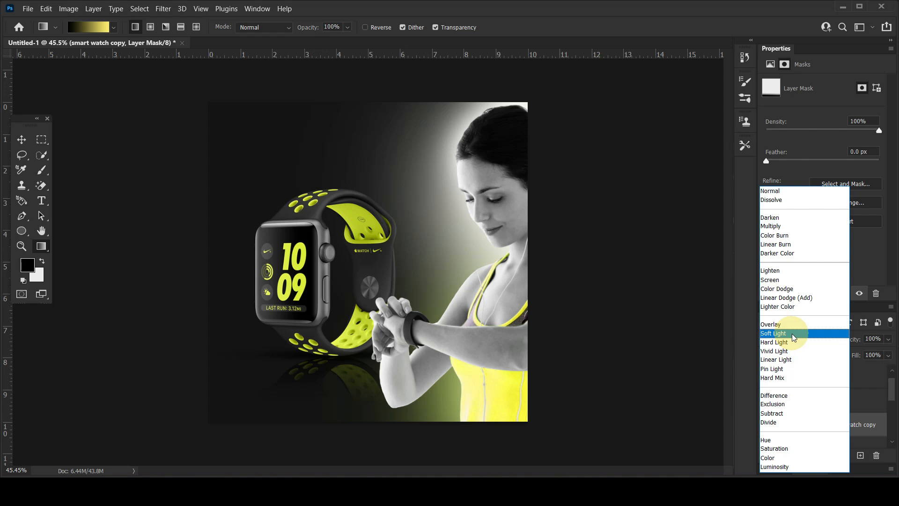
left_click(791, 333)
left_click_drag(855, 338, 851, 343)
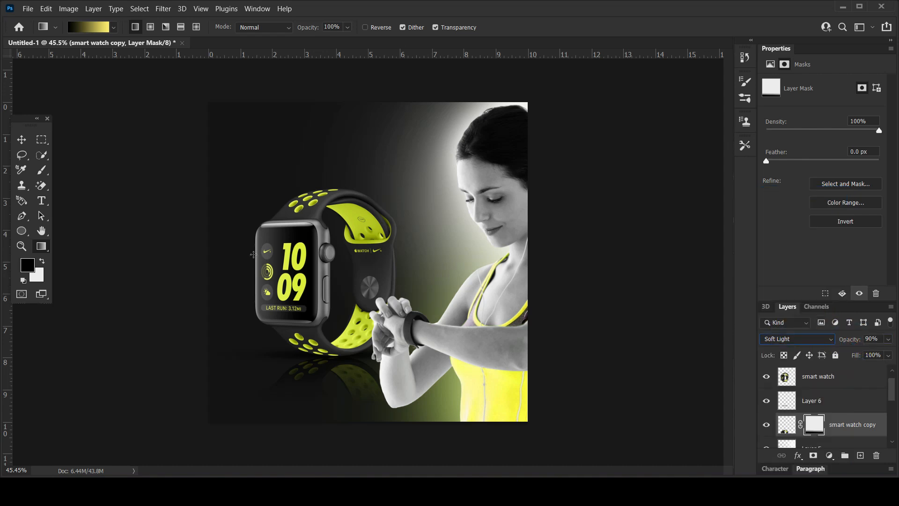
Add a black (000000) solid colour fill layer directly above the dark background fill, beneath the glow layers.
left_click(16, 140)
left_click(95, 249)
left_click(238, 374)
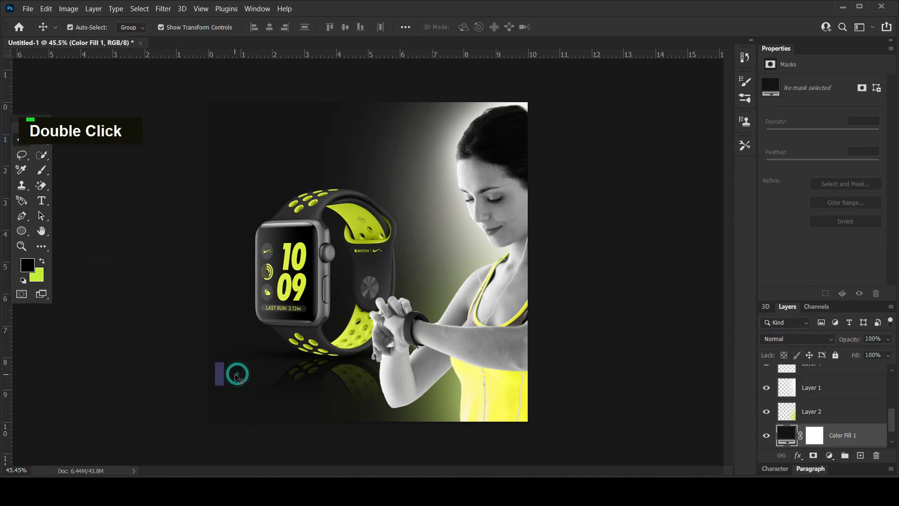
left_click(861, 456)
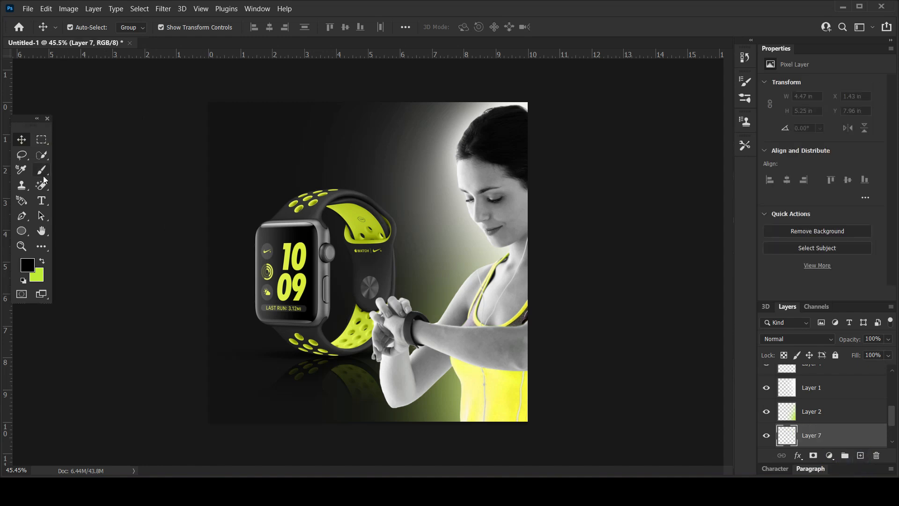
left_click(829, 455)
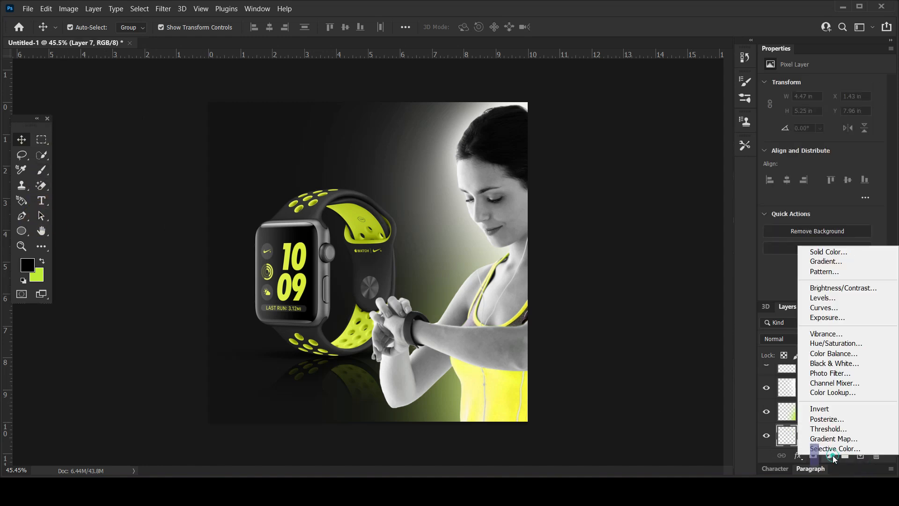
left_click(838, 254)
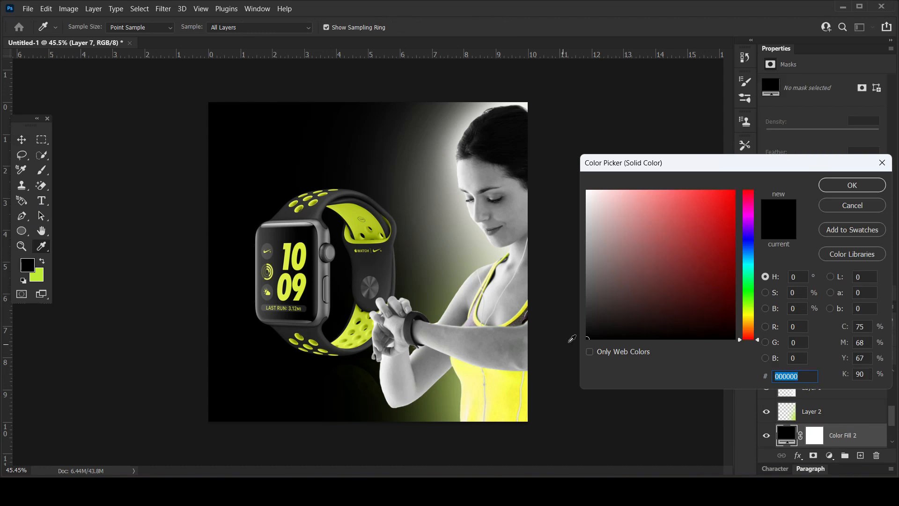
left_click(864, 184)
Invert the black fill's mask, draw a linear gradient on it so only the canvas bottom darkens, and set the layer opacity to 64%.
left_click(814, 433)
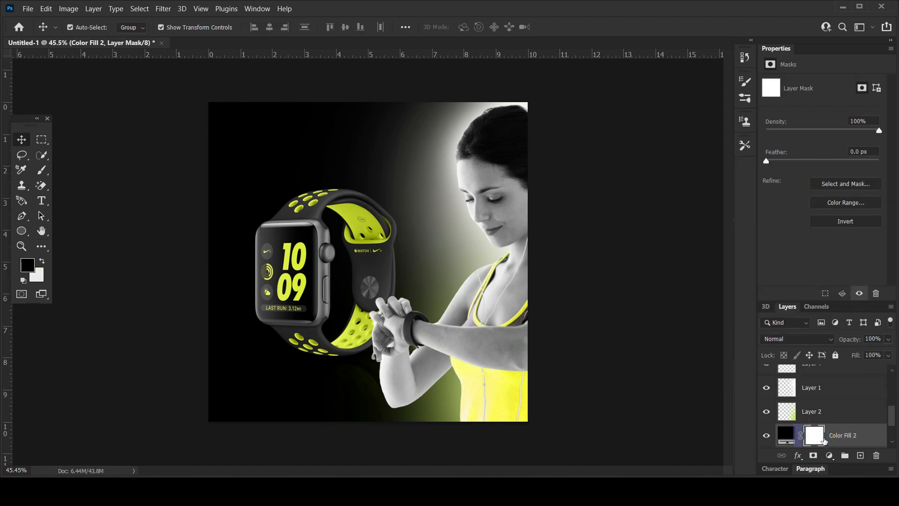
key("ctrl+i")
left_click(41, 245)
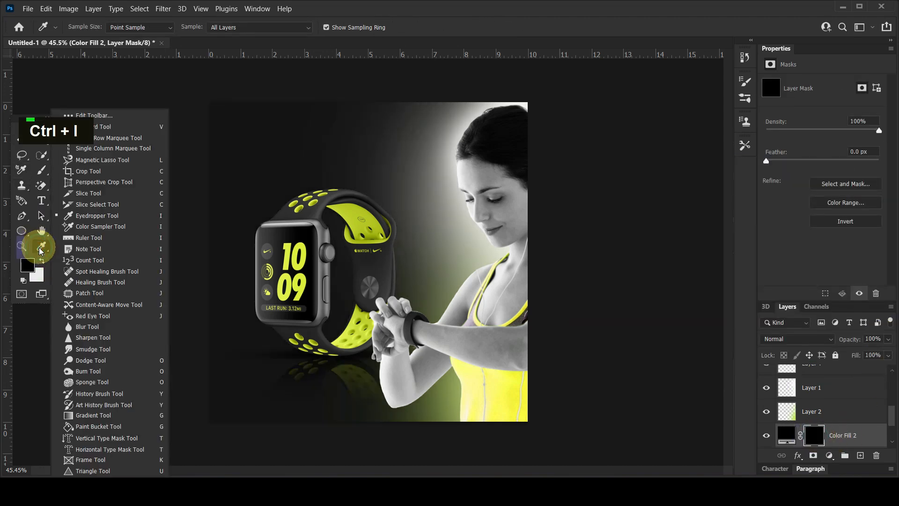
left_click(87, 415)
mouse_move(364, 426)
left_mouse_down()
mouse_move(366, 367)
mouse_move(364, 419)
left_mouse_up()
left_click_drag(368, 356, 360, 419)
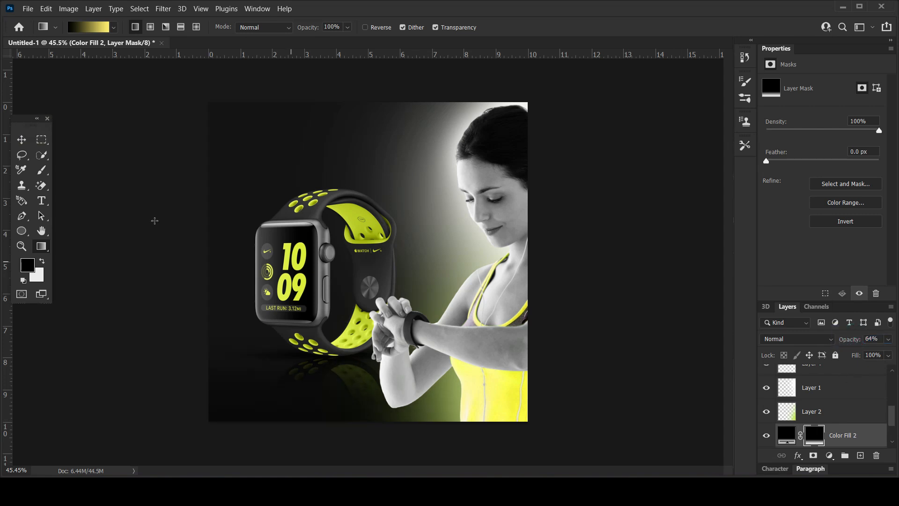
Duplicate the black gradient fill layer, place the copy at the top of the layer stack and set its opacity to 100%.
left_click(21, 140)
left_click(853, 435)
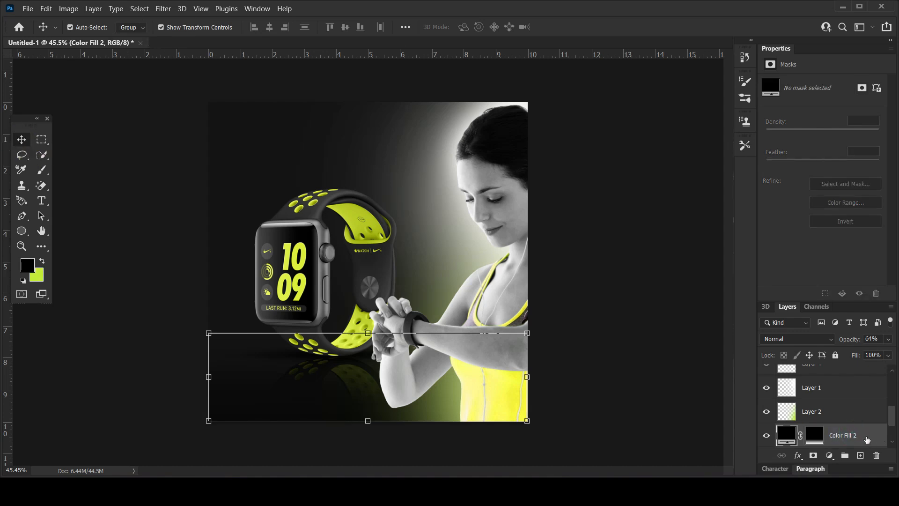
key("ctrl+j")
left_click_drag(872, 438, 825, 368)
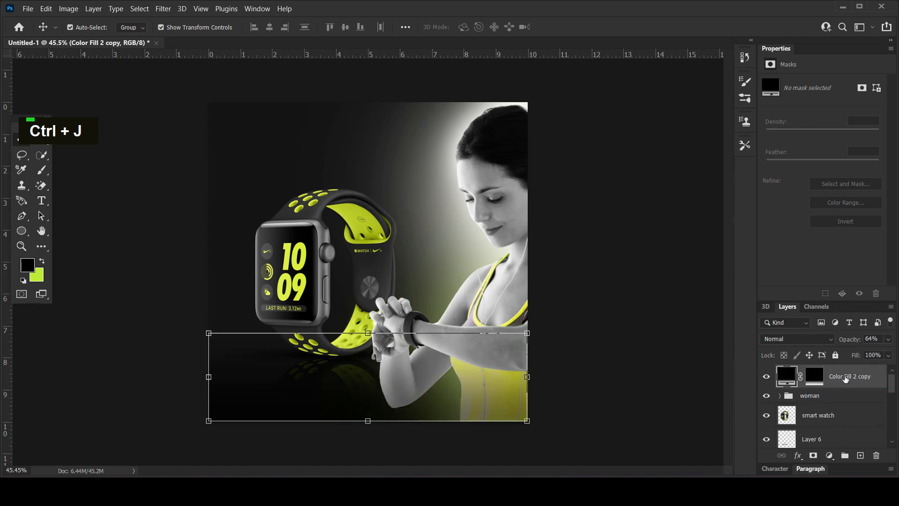
left_click_drag(855, 338, 879, 342)
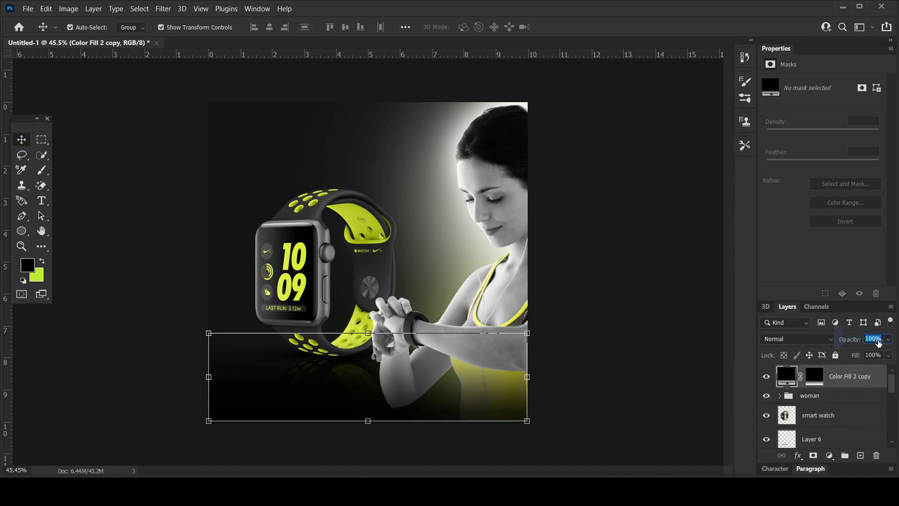
Paint black on the top fill copy's mask with an 800 px soft round brush to clear the darkening over the watch reflection.
left_click(818, 379)
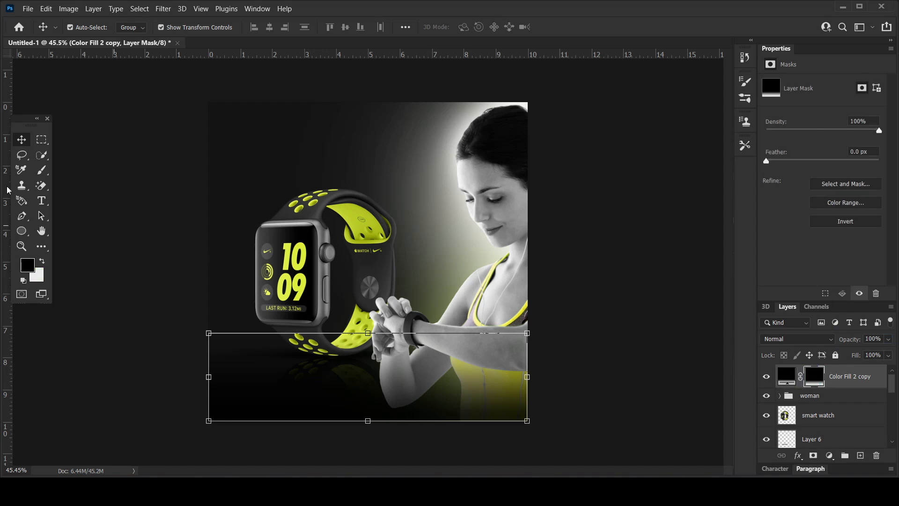
left_click(41, 170)
left_click(87, 27)
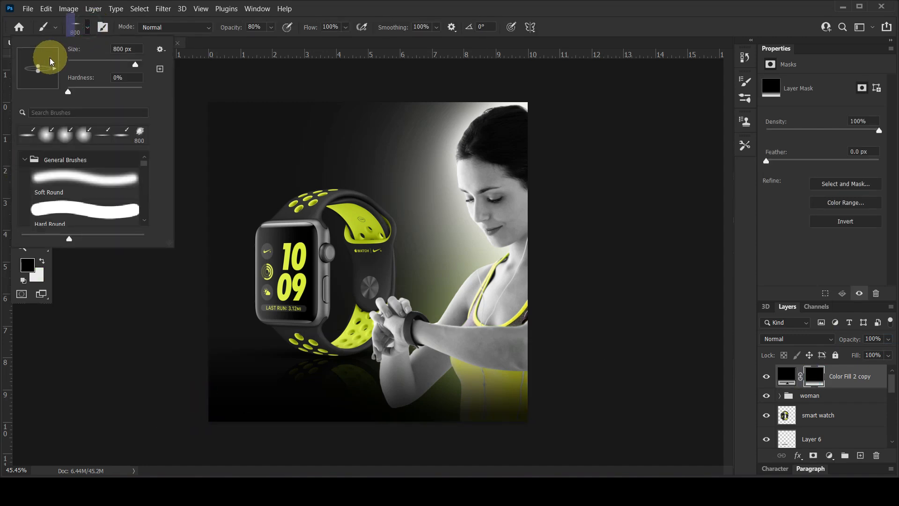
left_click_drag(38, 66, 39, 53)
left_click(351, 4)
left_click(252, 384)
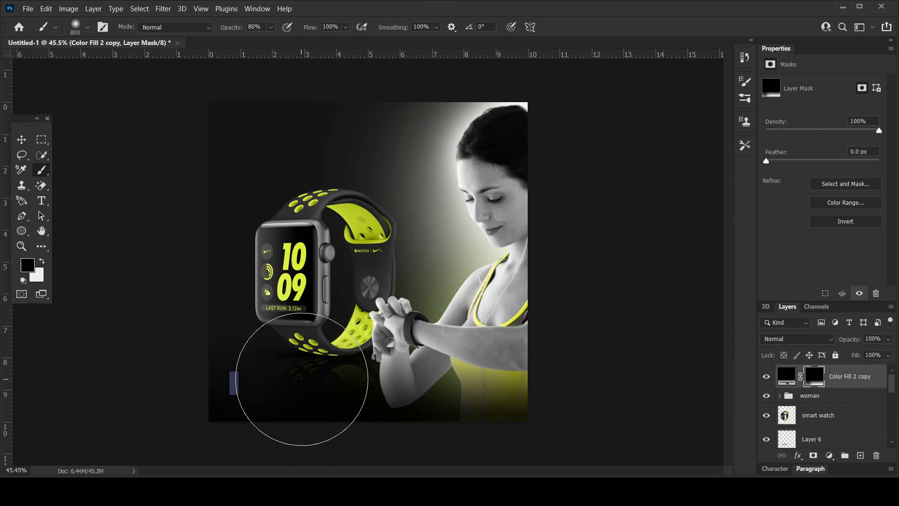
left_click(293, 409)
left_click(216, 401)
left_click(150, 381)
left_click(157, 393)
left_click(291, 395)
left_click(198, 393)
left_click(237, 375)
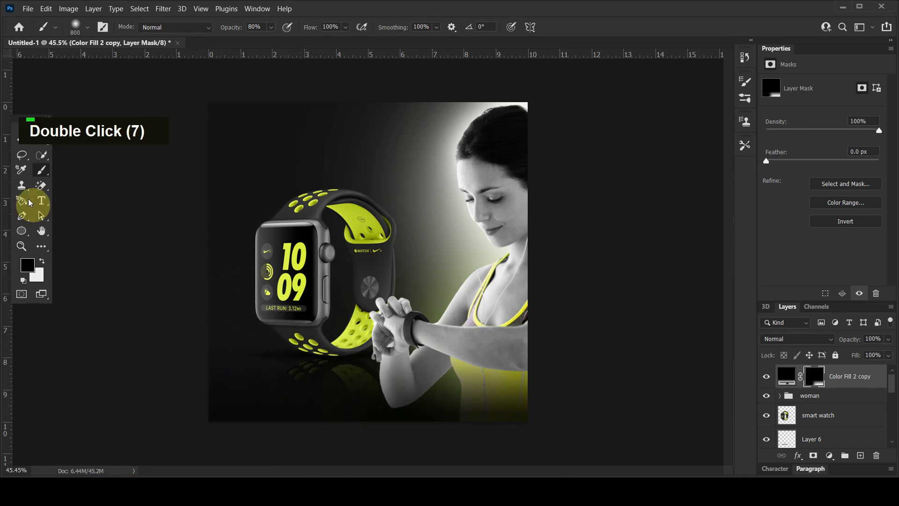
left_click(22, 139)
left_click(127, 176)
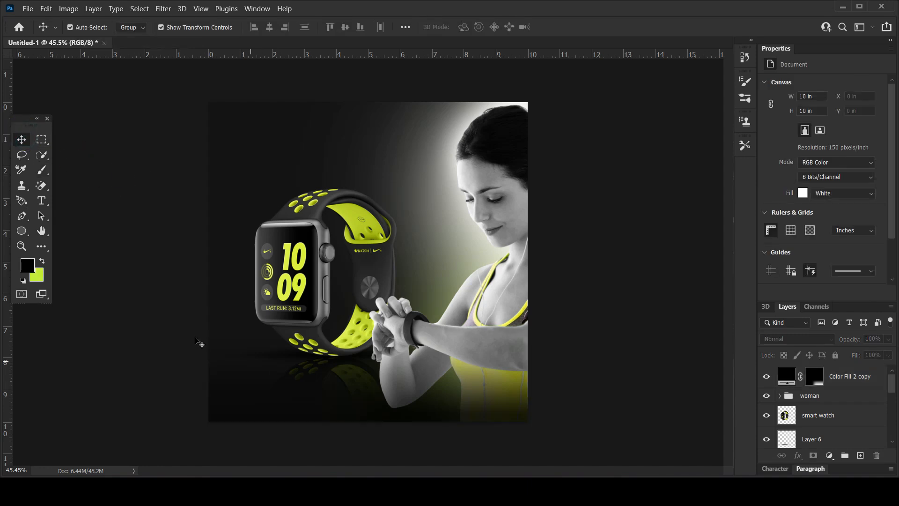
Move the smart watch and its floor shadow together slightly to the left.
left_click(286, 355)
left_click(300, 288, "shift")
left_click_drag(303, 308, 289, 308)
Narrow the watch's floor shadow from its right end to a width of 6.85 in.
left_click(148, 350)
left_click(243, 353)
left_click_drag(459, 341, 435, 345)
key("Return")
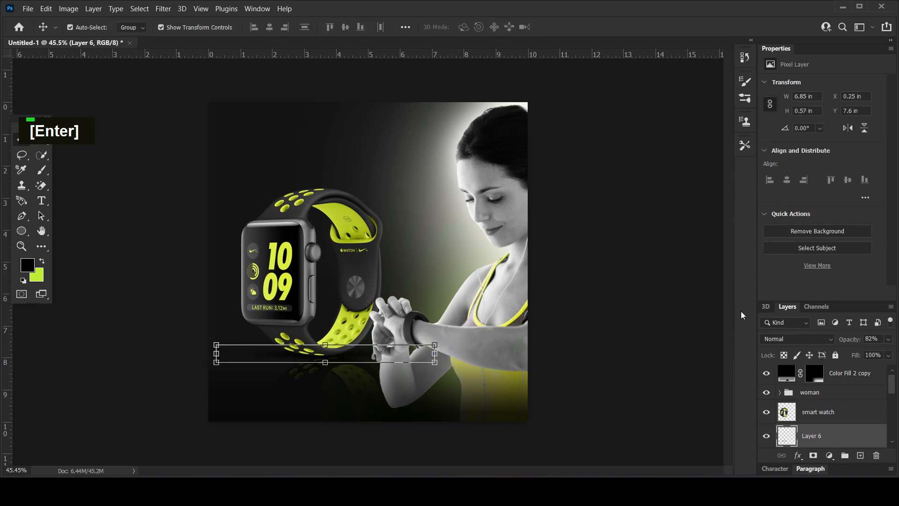
left_click(675, 320)
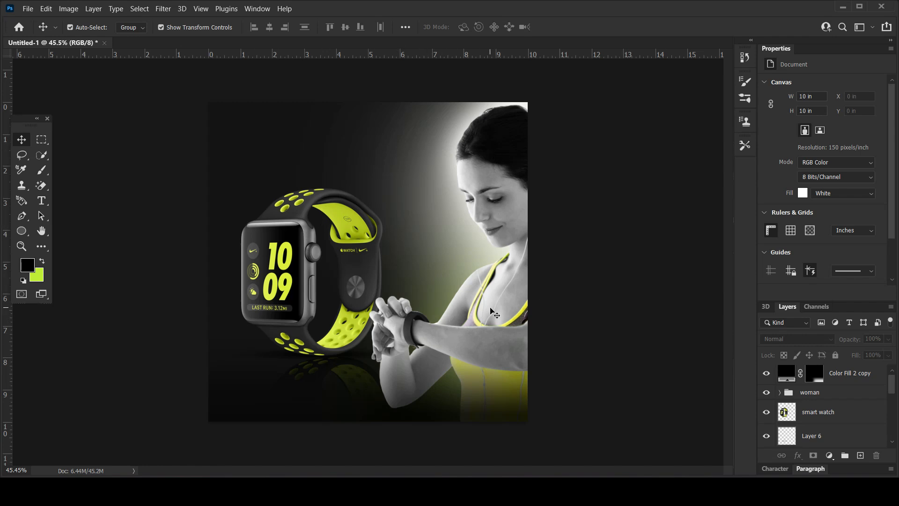
Group the smart watch, its shadow and its reflection layers, and name the group "watch".
left_click(832, 407)
left_click(830, 435, "ctrl")
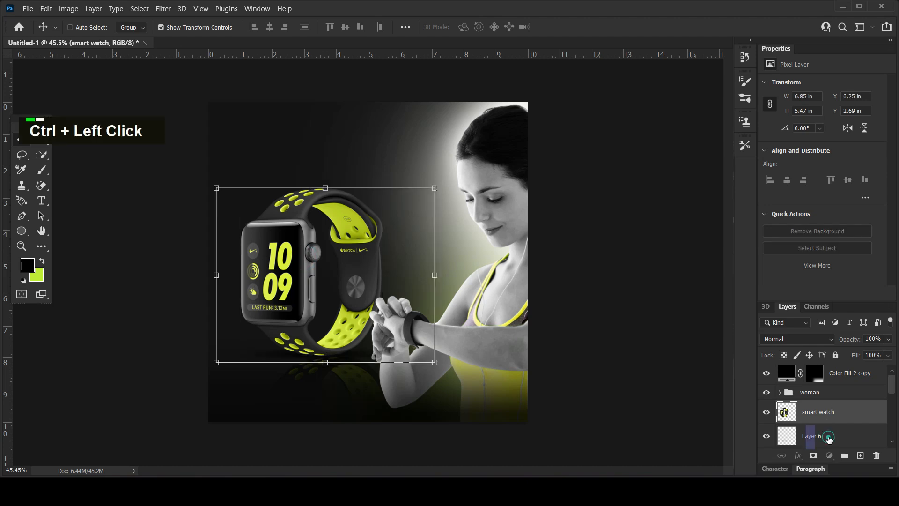
scroll(833, 426, "down", 2)
left_click(846, 416, "ctrl")
scroll(846, 416, "down", 2)
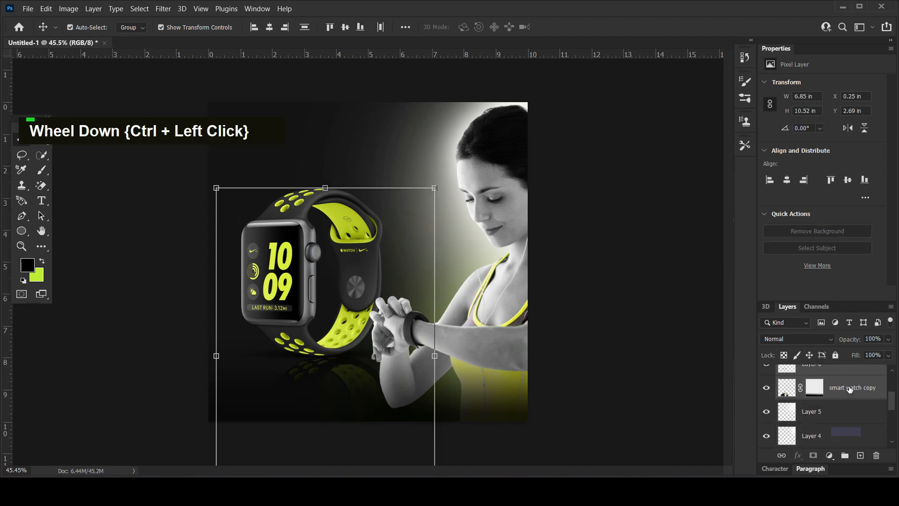
key("ctrl+g")
double_click(812, 372)
type("watch")
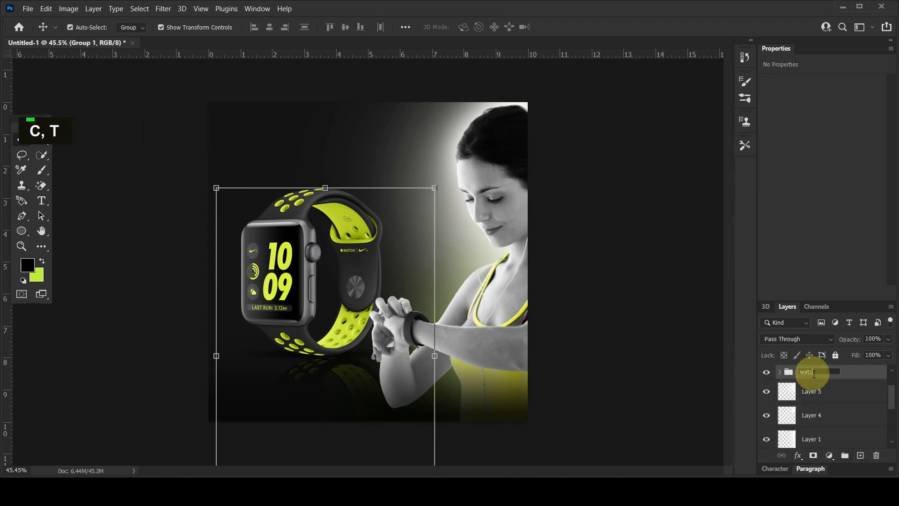
key("Return")
left_click(636, 321)
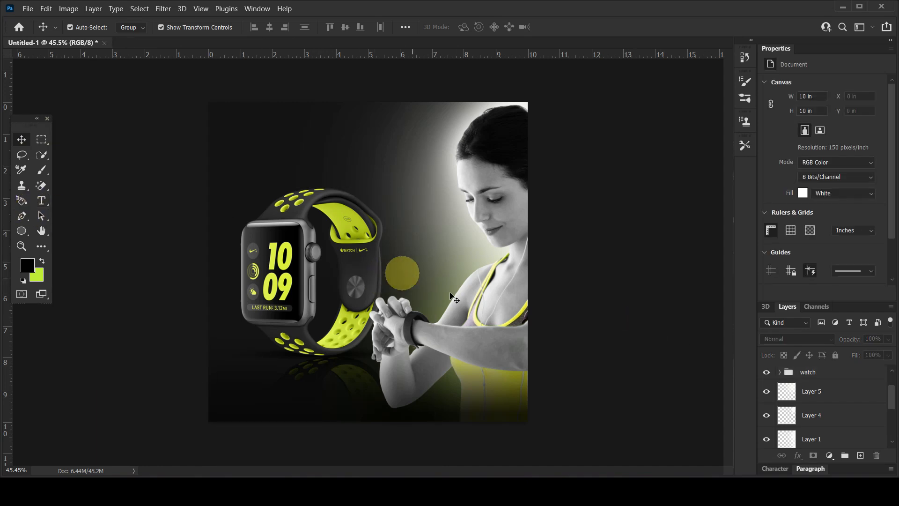
Add a Hue/Saturation adjustment clipped to the smart watch layer with Saturation +7 and Lightness +5.
left_click(357, 288)
left_click(780, 372)
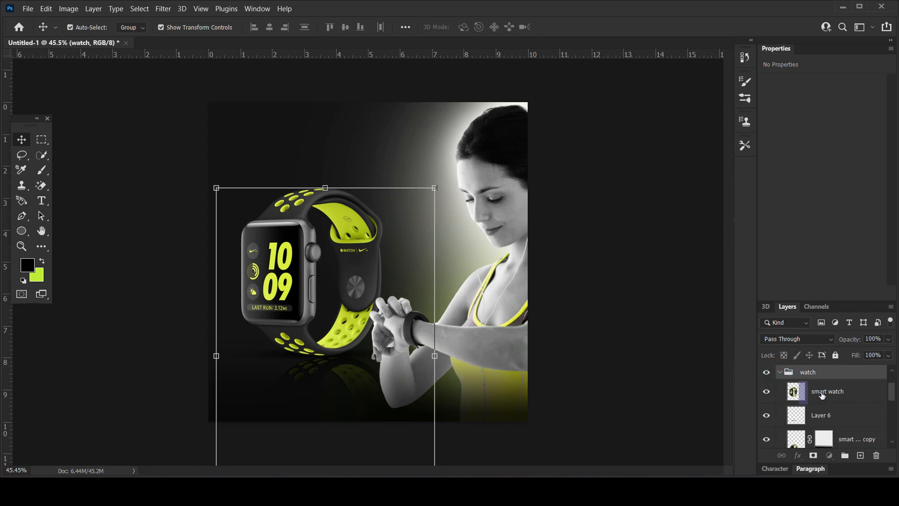
left_click(815, 391)
left_click(828, 455)
left_click(814, 341)
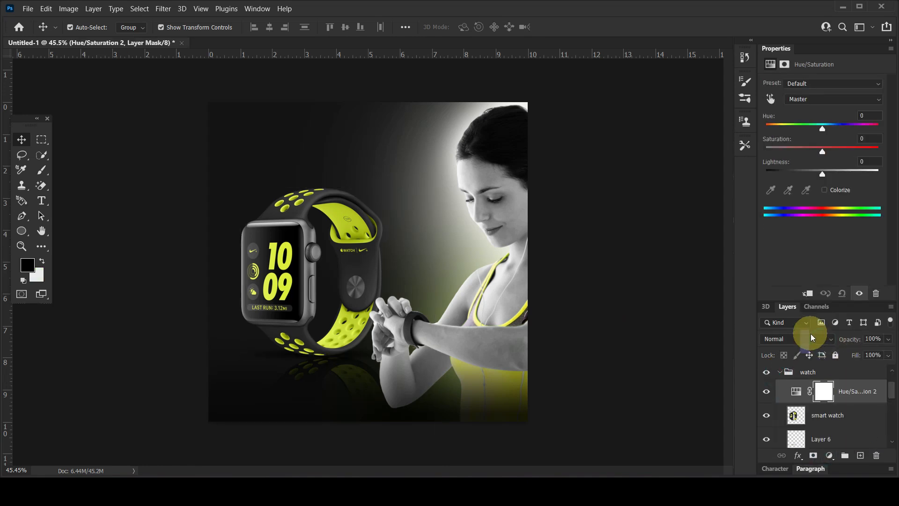
left_click_drag(821, 128, 825, 173)
key("ctrl+z")
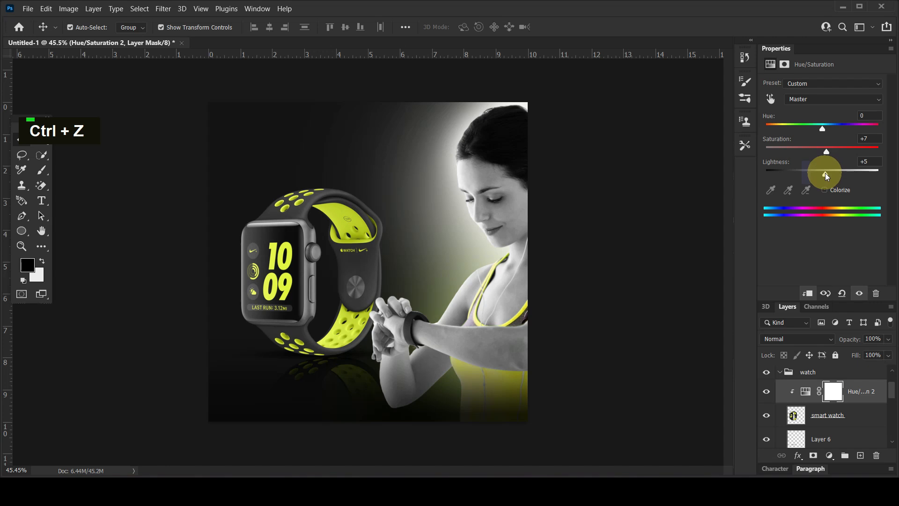
Add a Vibrance adjustment clipped directly above the smart watch layer, with Vibrance -20 and Saturation +2.
left_click(826, 416)
left_click(829, 455)
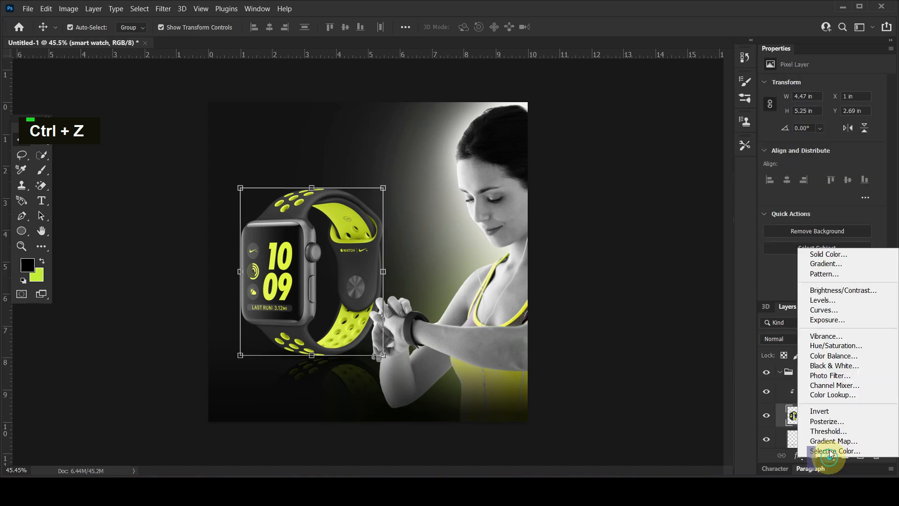
left_click(826, 337)
left_click_drag(822, 93, 803, 98)
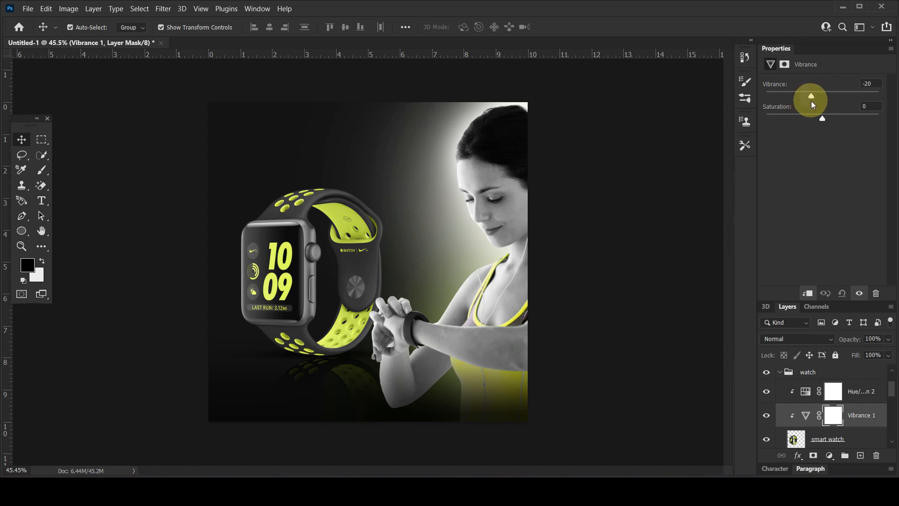
left_click_drag(822, 120, 821, 120)
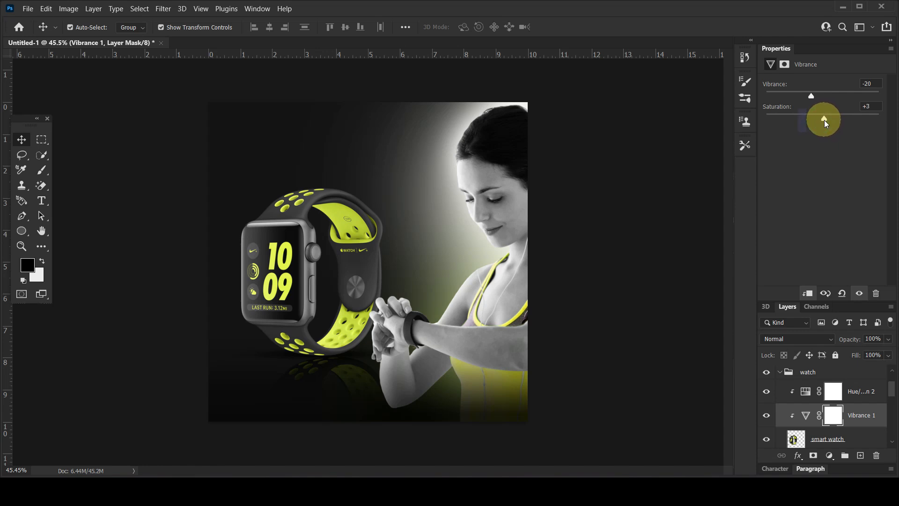
left_click_drag(824, 120, 823, 120)
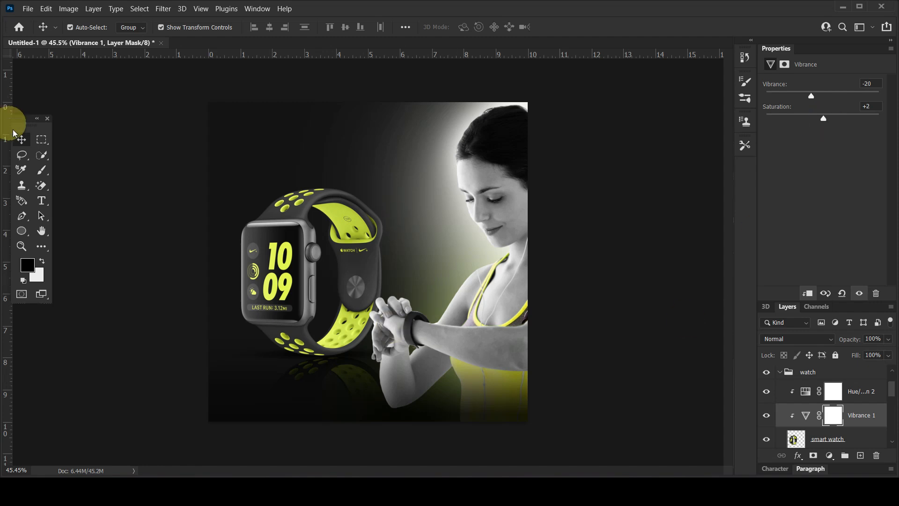
double_click(68, 228)
left_click(276, 281)
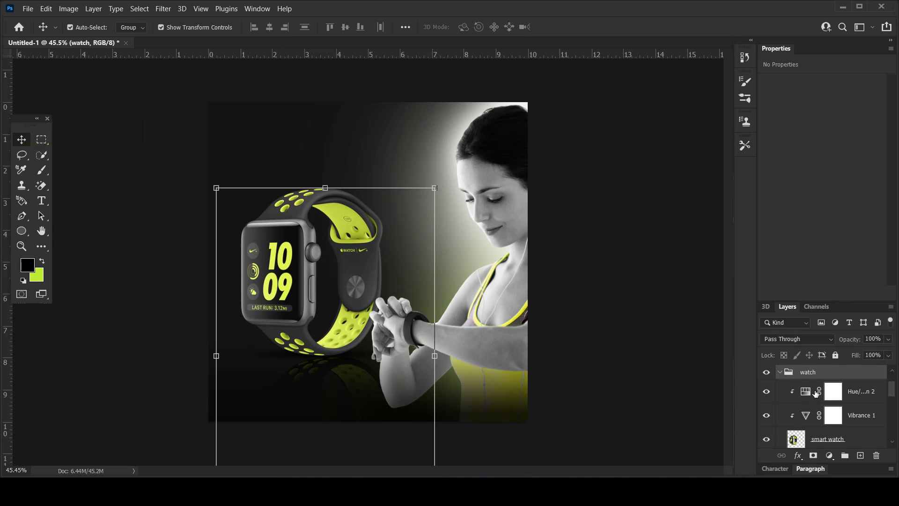
scroll(780, 438, "down", 3)
left_click(362, 395)
left_click_drag(356, 374, 352, 374)
key("ctrl+z")
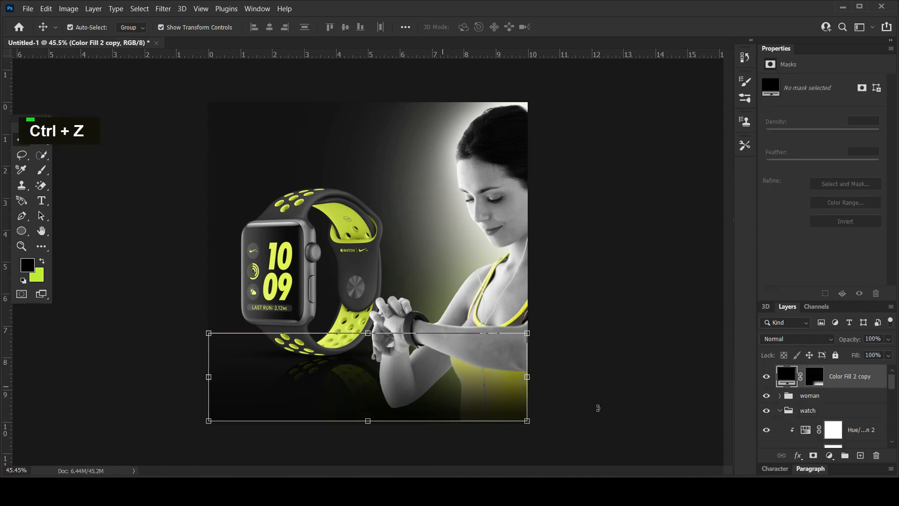
left_click(656, 297)
left_click(311, 367)
scroll(842, 412, "down", 2)
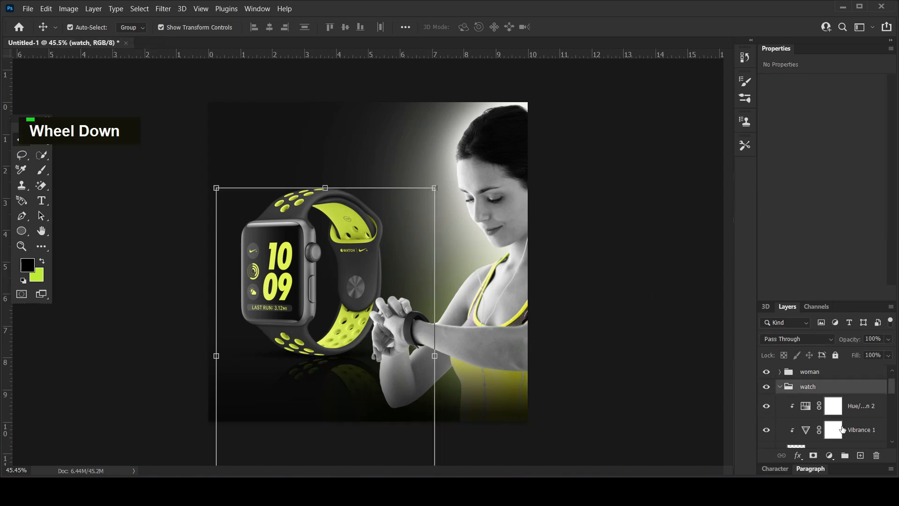
left_click(850, 435)
key("shift+Left")
key("shift+Left")
key("shift+Left")
key("ctrl+z")
key("ctrl+z")
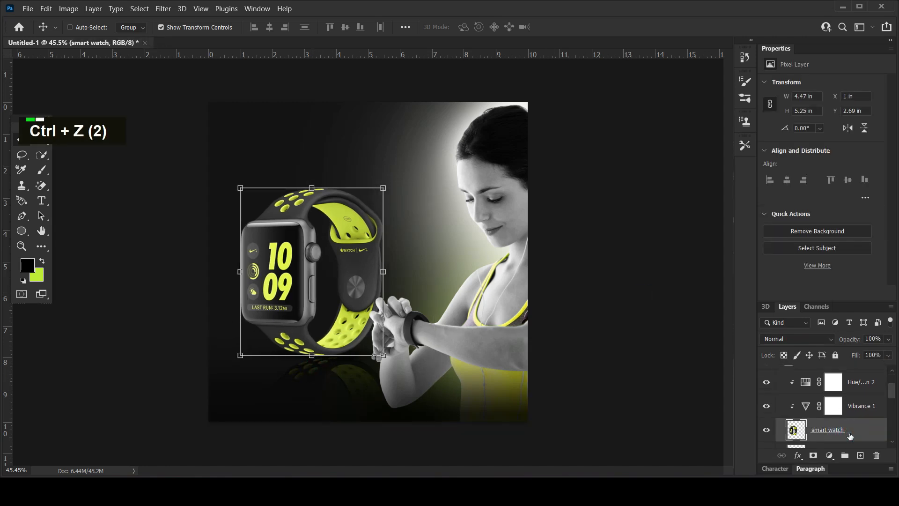
key("ctrl+shift+z")
Nudge the watch reflection left to X 0.99 in so it lines up beneath the watch.
scroll(850, 435, "down", 2)
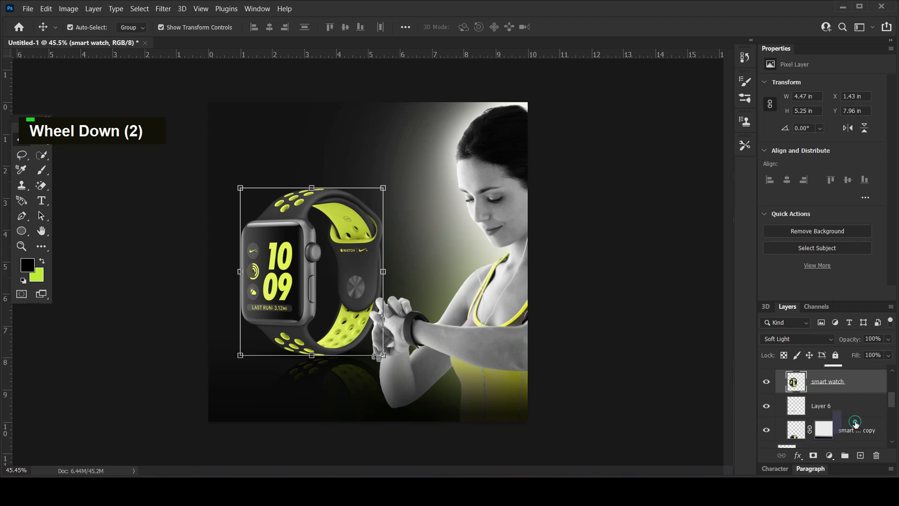
left_click(865, 435)
key("shift+Left")
key("shift+Left")
key("shift+Left")
key("shift+Left")
key("shift+Left")
key("shift+Left")
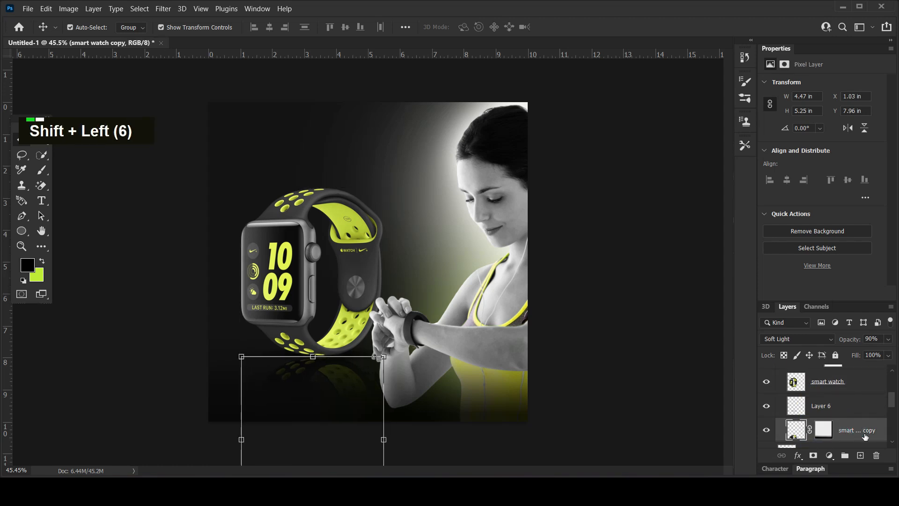
key("shift+Left")
key("Right")
key("Right")
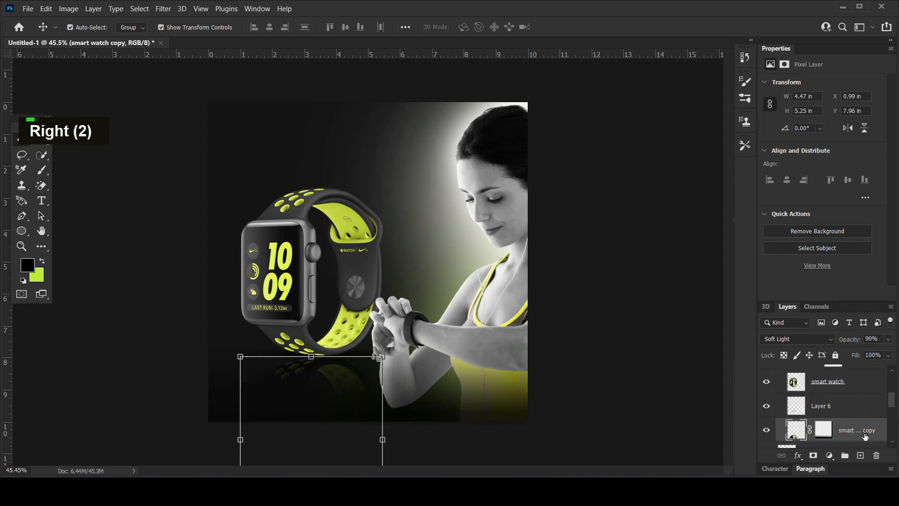
Lower the opacity of the Layer 5 background glow to 3%.
left_click(642, 309)
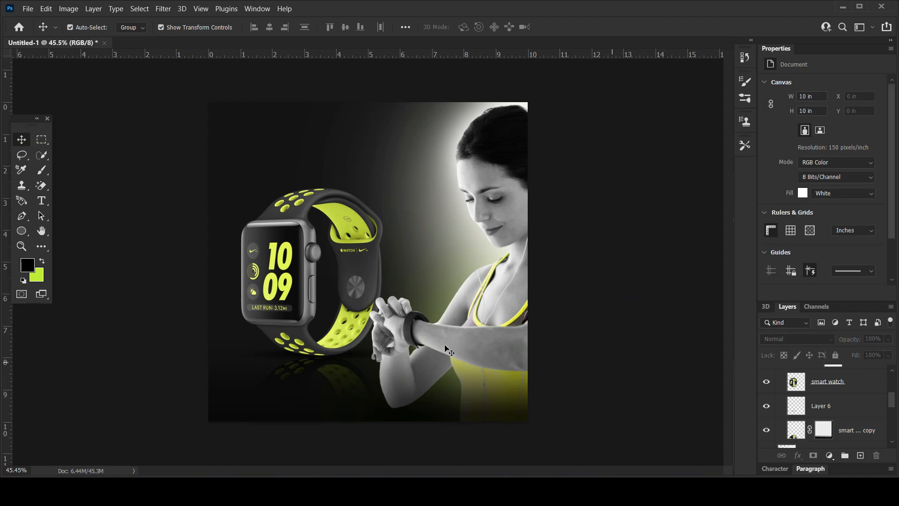
left_click(436, 155)
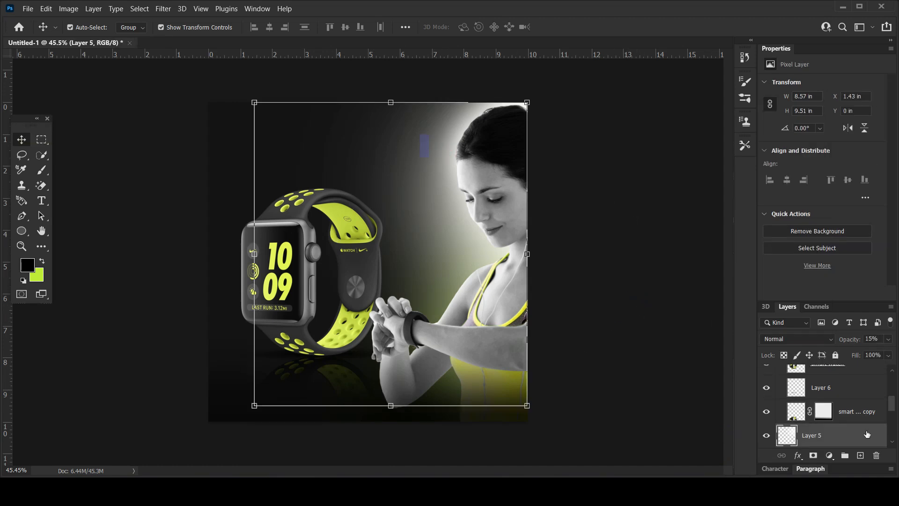
left_click_drag(854, 340, 851, 339)
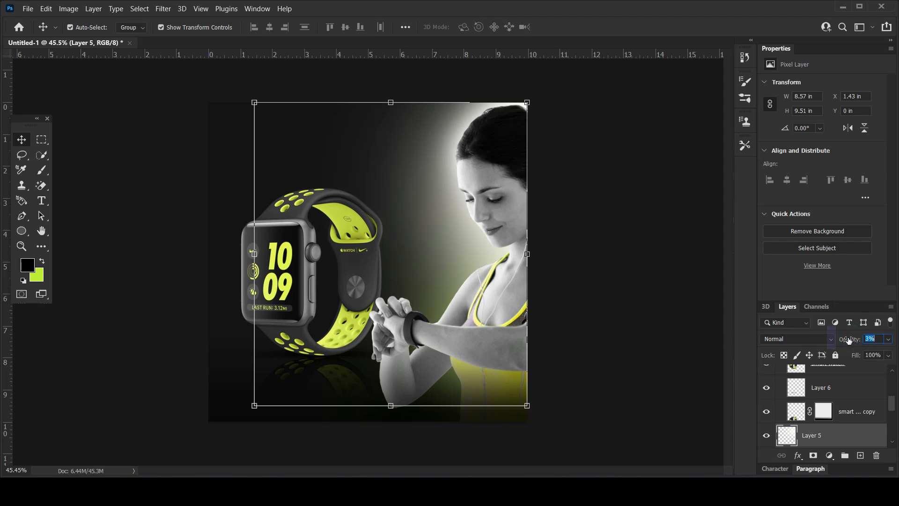
Toggle the visibility of Layer 4 and Layer 1 to check what each contributes to the background glow.
scroll(838, 438, "down", 1)
left_click(842, 436)
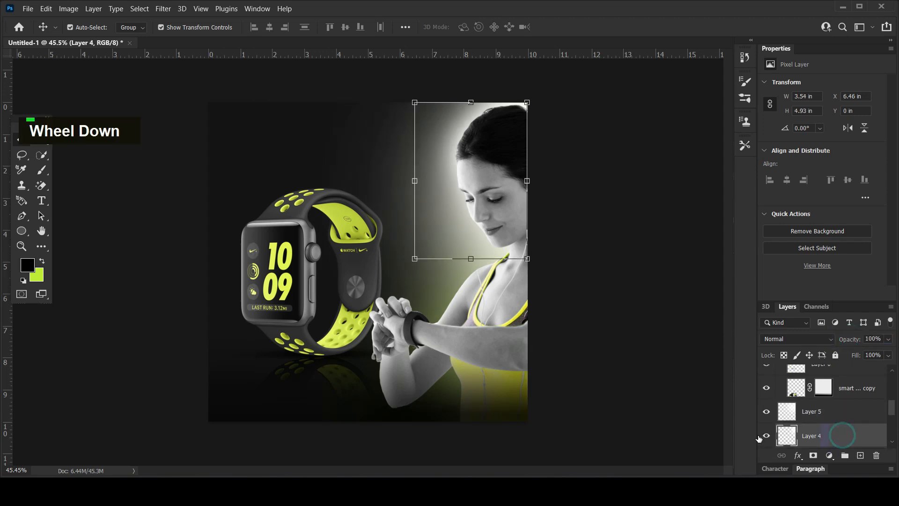
double_click(768, 437)
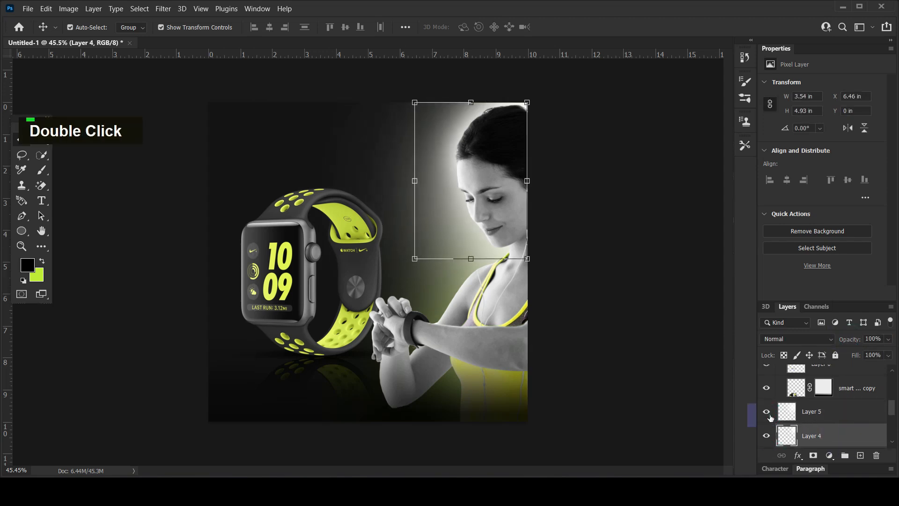
scroll(821, 413, "down", 1)
left_click(766, 437)
left_click(766, 436)
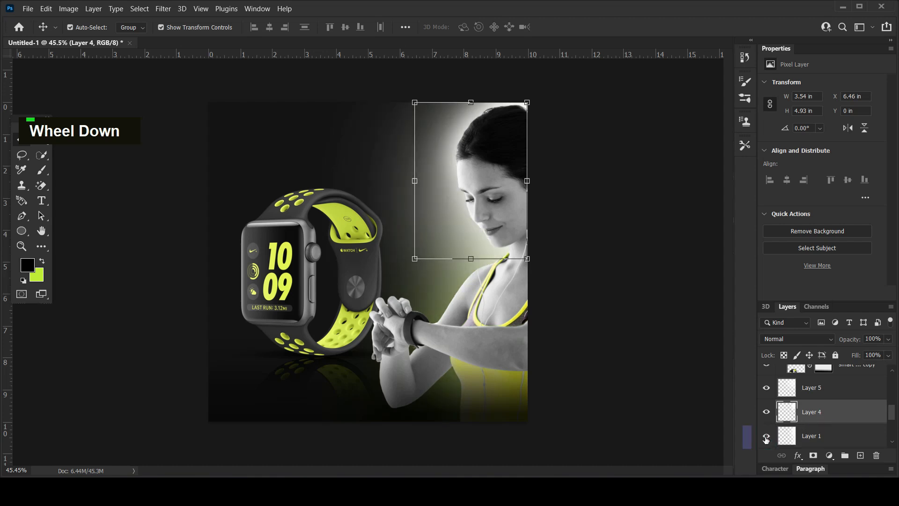
Set Layer 1's opacity to 94% and brush black on a new layer mask to fade its glow around and above the watch.
left_click(823, 437)
left_click_drag(846, 345, 848, 342)
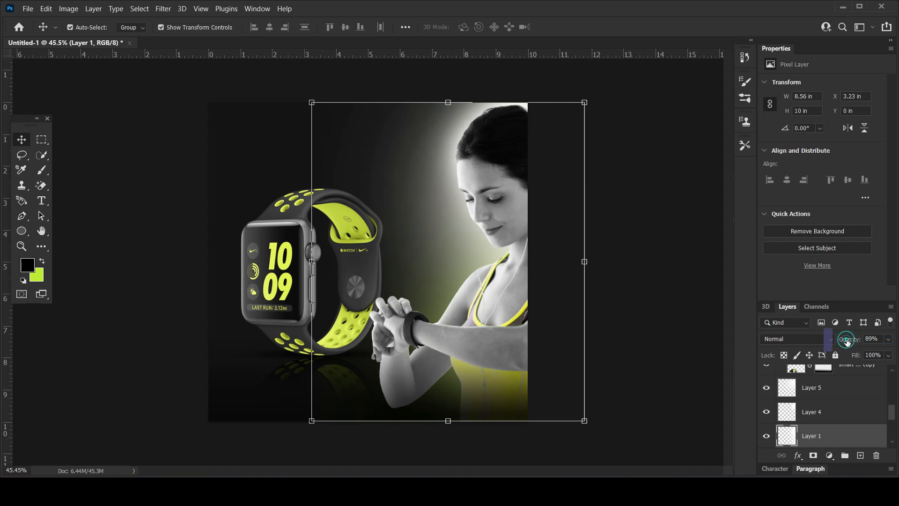
left_click(813, 455)
left_click(41, 170)
double_click(335, 146)
double_click(313, 206)
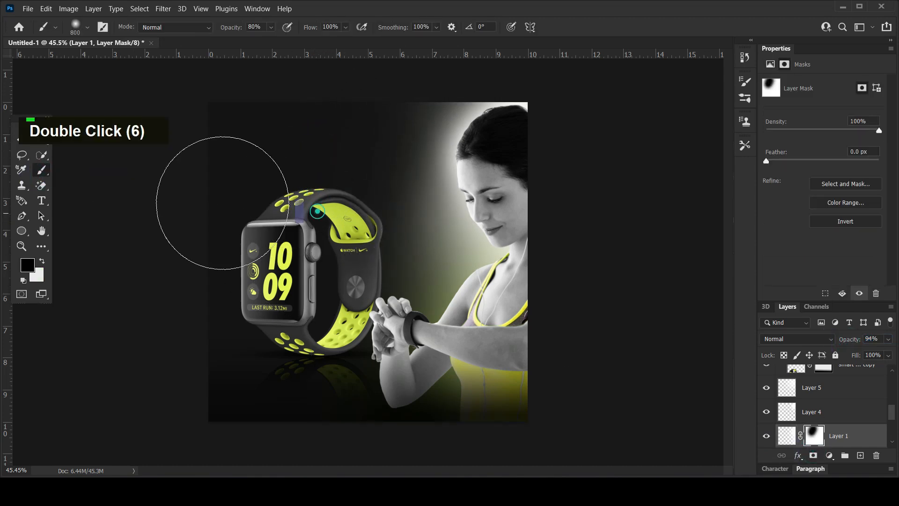
double_click(445, 82)
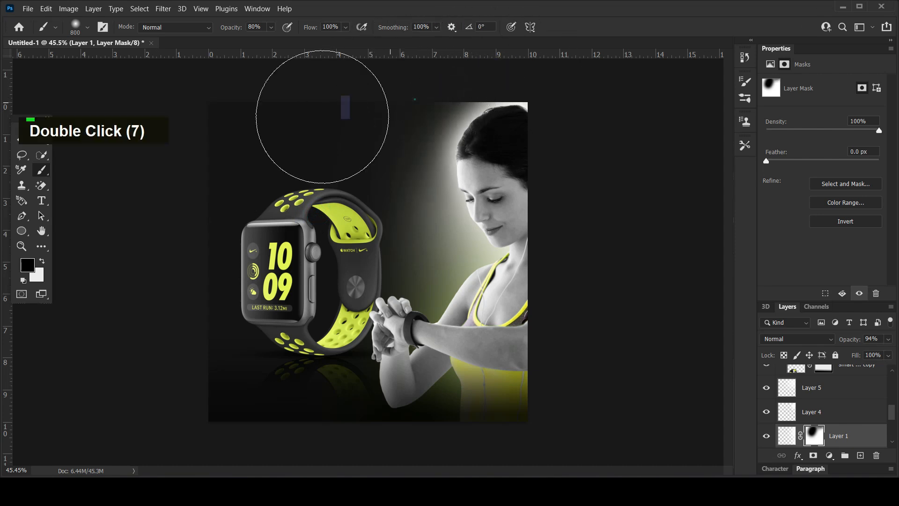
Add a layer mask to Layer 4 and brush away the upper part of its glow near the woman's head.
left_click(811, 411)
left_click(813, 455)
left_click(453, 102)
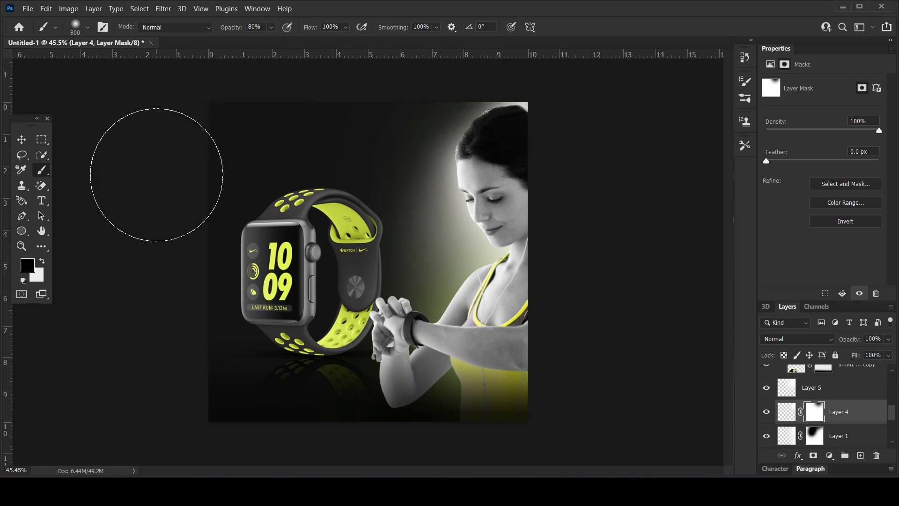
Try to mask out more of Layer 4's glow beside the woman and above her head.
left_click(406, 222)
left_click(529, 73)
key("ctrl+z")
key("ctrl+z")
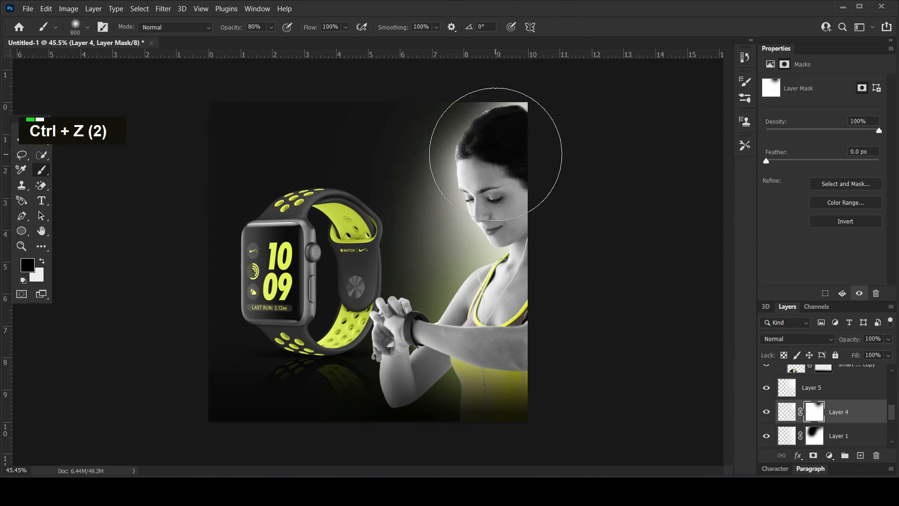
left_click(22, 140)
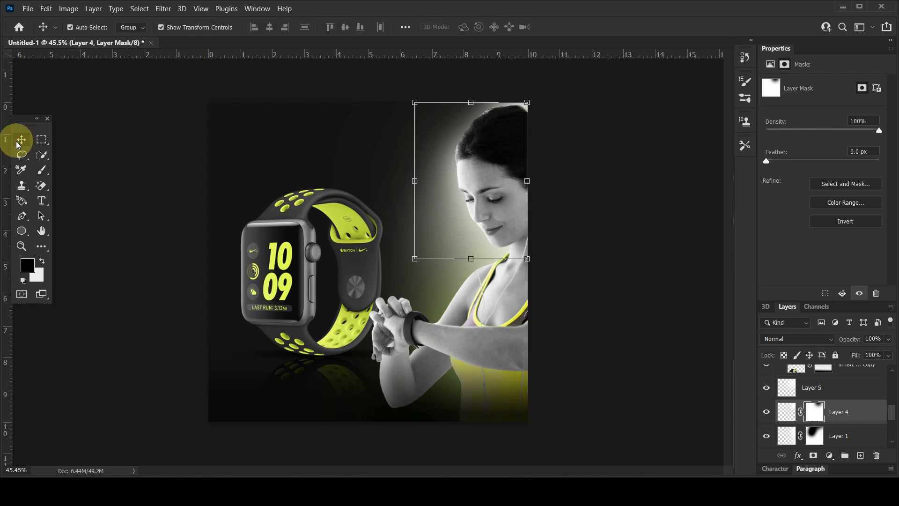
Add a mask to the woman photo layer and touch up the edge of her head with a soft 60 px black brush.
left_click(779, 372)
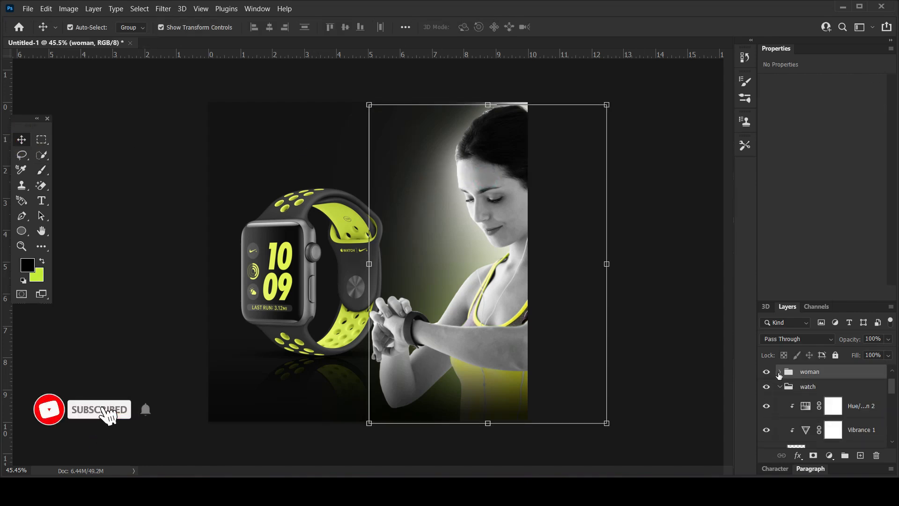
left_click(779, 372)
scroll(828, 412, "down", 4)
left_click(833, 416)
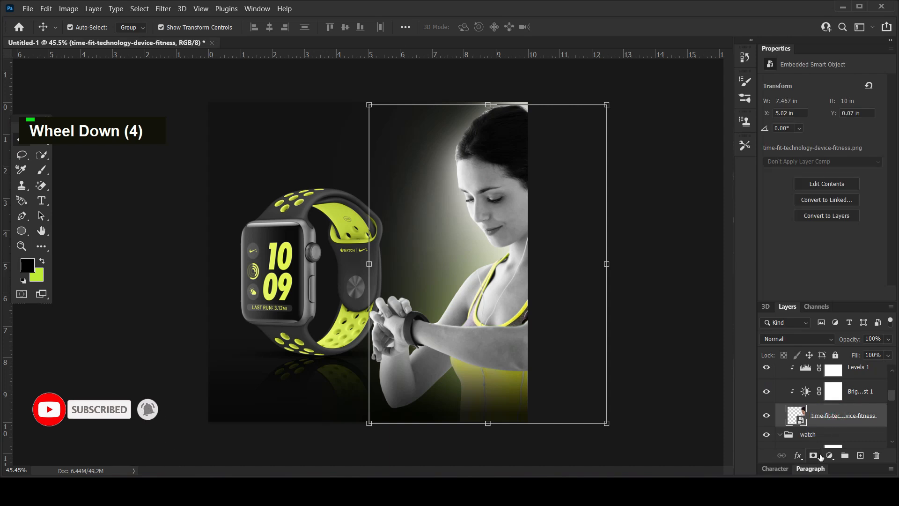
left_click(813, 455)
left_click(41, 170)
key("bracketleft")
key("bracketleft")
key("bracketleft")
key("bracketleft")
key("bracketleft")
key("bracketleft")
key("bracketleft")
key("bracketleft")
key("bracketleft")
key("bracketleft")
key("bracketleft")
key("bracketleft")
key("bracketleft")
key("bracketleft")
key("bracketleft")
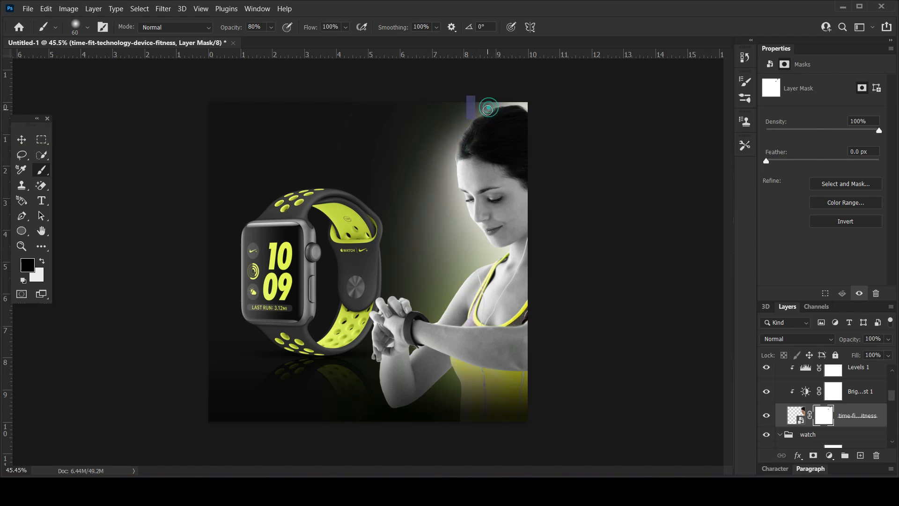
double_click(450, 161)
left_click(525, 107)
key("ctrl+z")
key("v")
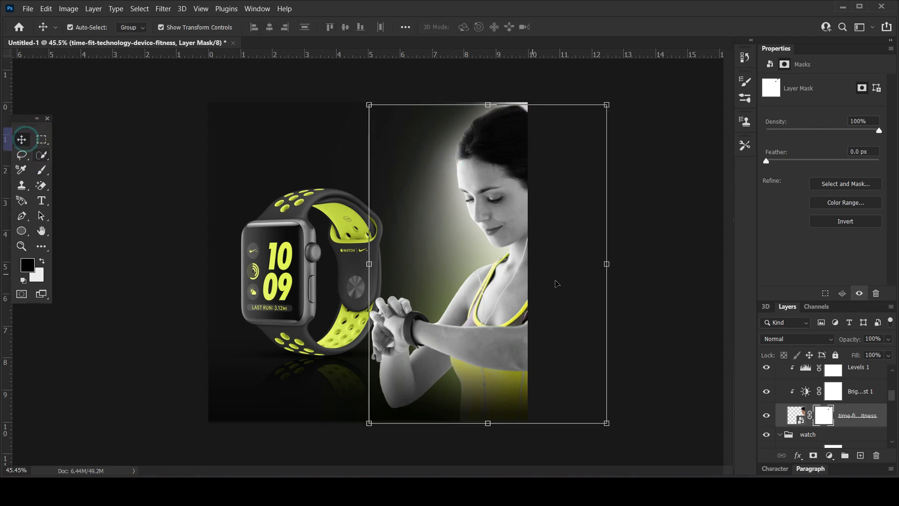
Scale the woman up slightly so that her head reaches the top edge of the canvas.
scroll(833, 417, "down", 1)
scroll(832, 417, "up", 4)
left_click(860, 455, "ctrl")
left_click_drag(609, 107, 619, 103)
key("Return")
left_click(94, 345)
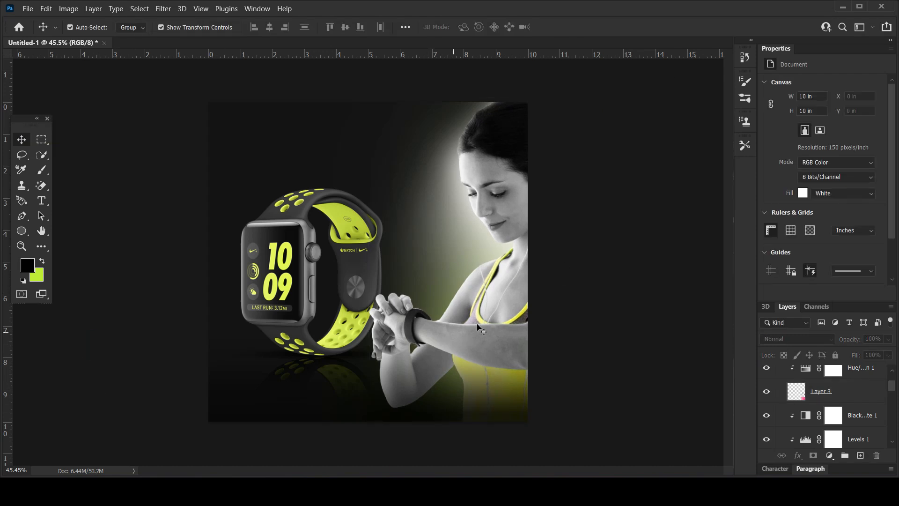
Raise the hue in the Hue/Saturation adjustment clipped to Layer 3 to shift the woman's top towards lime green.
scroll(842, 408, "up", 1)
left_click(840, 393)
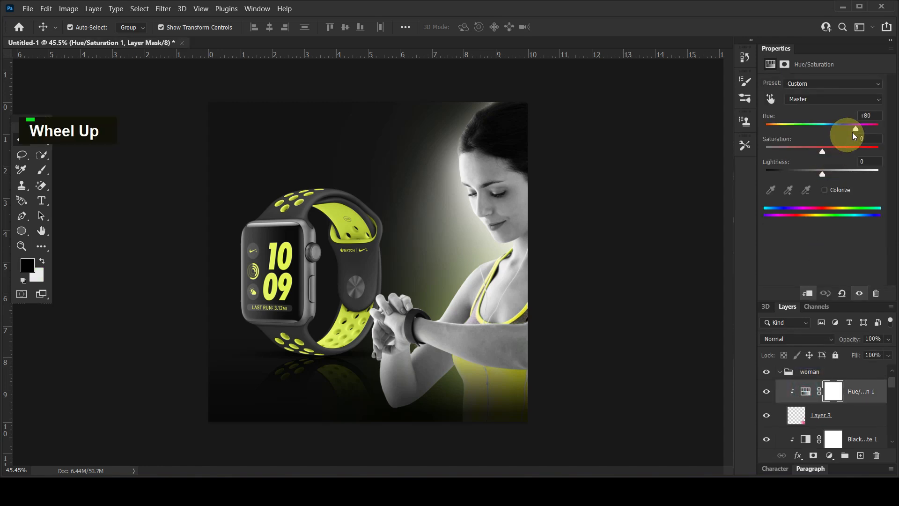
left_click_drag(855, 129, 858, 128)
left_click(660, 168)
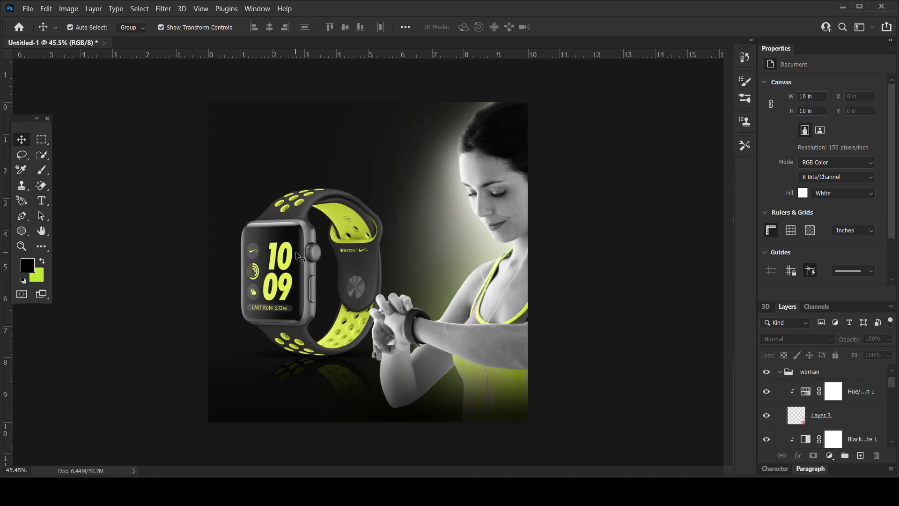
Collapse the woman group and create a new empty layer above Color Fill 2 copy.
scroll(803, 381, "up", 2)
left_click(780, 396)
scroll(800, 382, "up", 5)
left_click(853, 380)
left_click(860, 455)
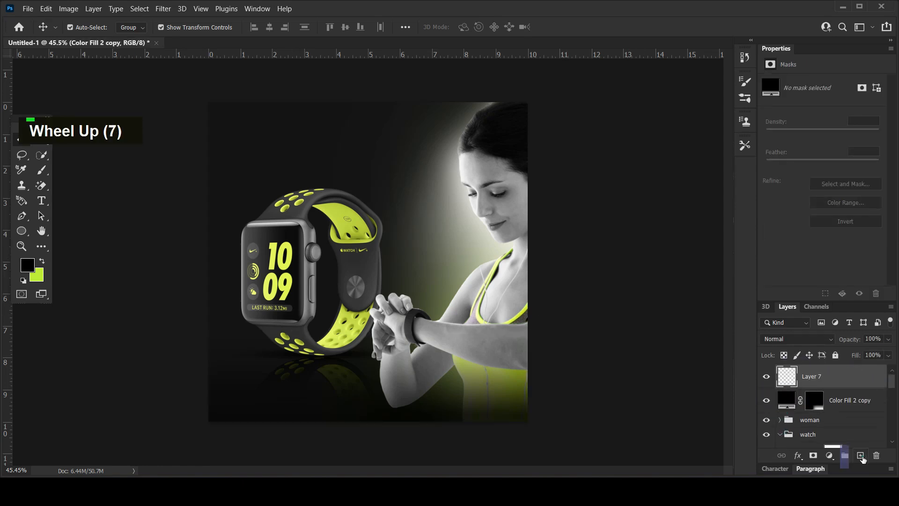
Paint a soft lime green glow over the watch's upper strap with a 400 px brush at 100% opacity.
left_click(42, 170)
left_click(42, 261)
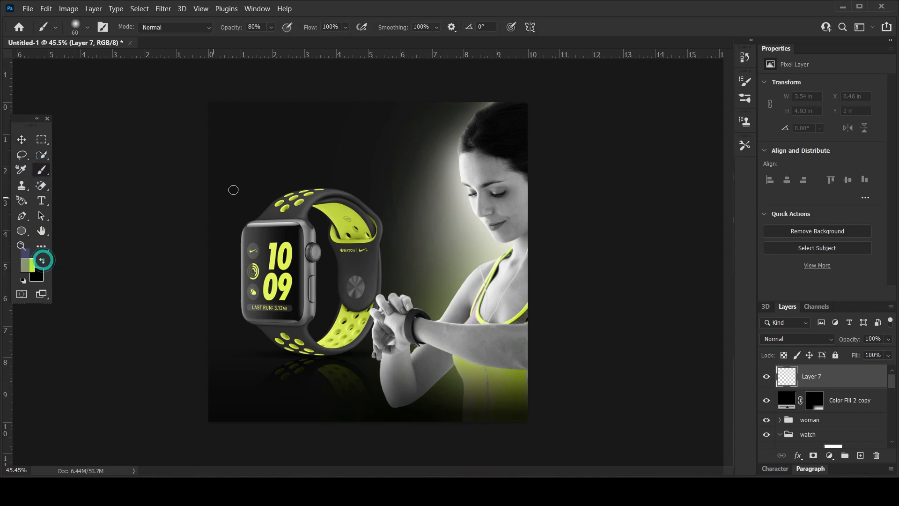
key("bracketright")
key("bracketright")
key("bracketright")
key("bracketright")
key("bracketright")
key("bracketright")
key("bracketright")
key("bracketright")
key("bracketright")
key("bracketright")
key("bracketright")
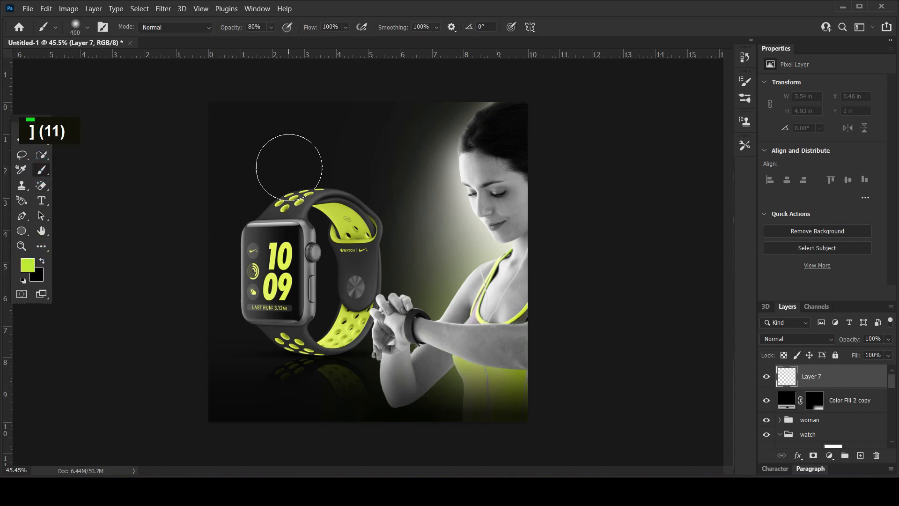
left_click_drag(233, 29, 391, 34)
left_click(331, 196)
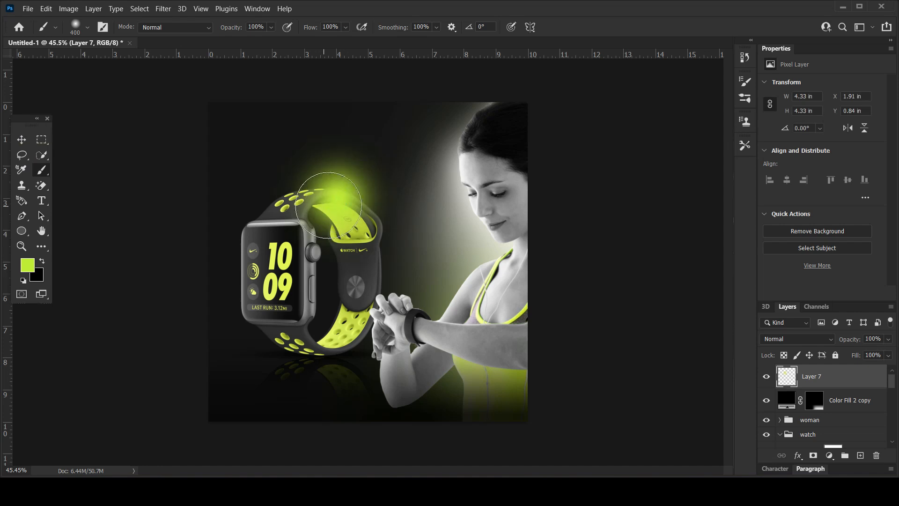
Set the foreground colour to ffffff and paint a soft white core in the green glow with a 175 px brush.
left_click(41, 261)
double_click(27, 265)
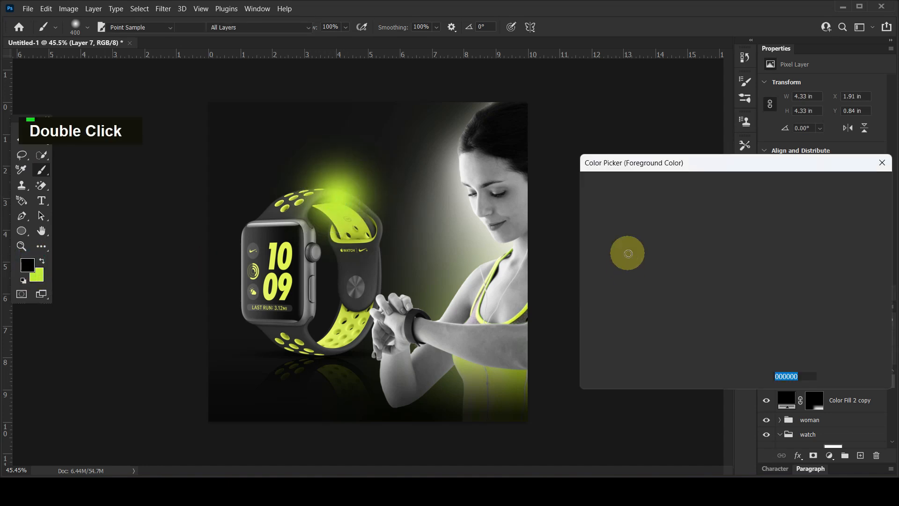
type("ffffff")
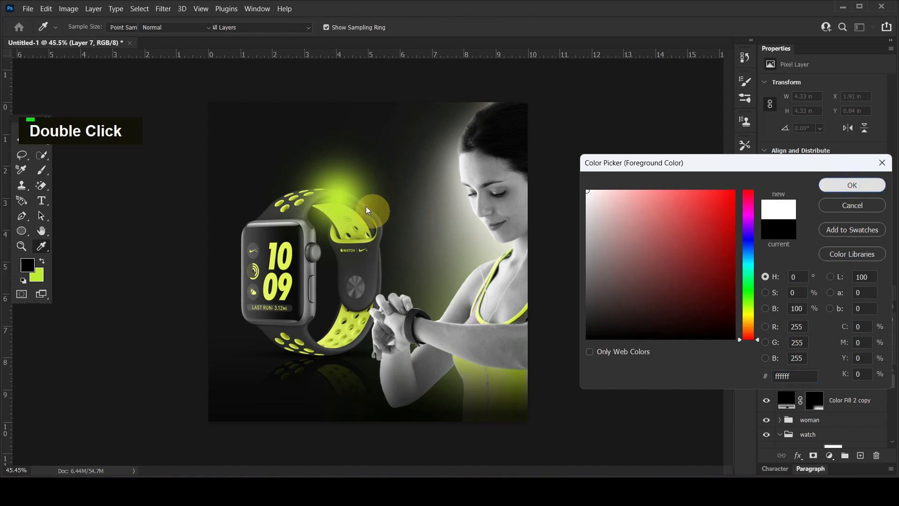
key("Return")
left_click(338, 195)
key("bracketleft")
key("bracketleft")
key("bracketleft")
key("bracketleft")
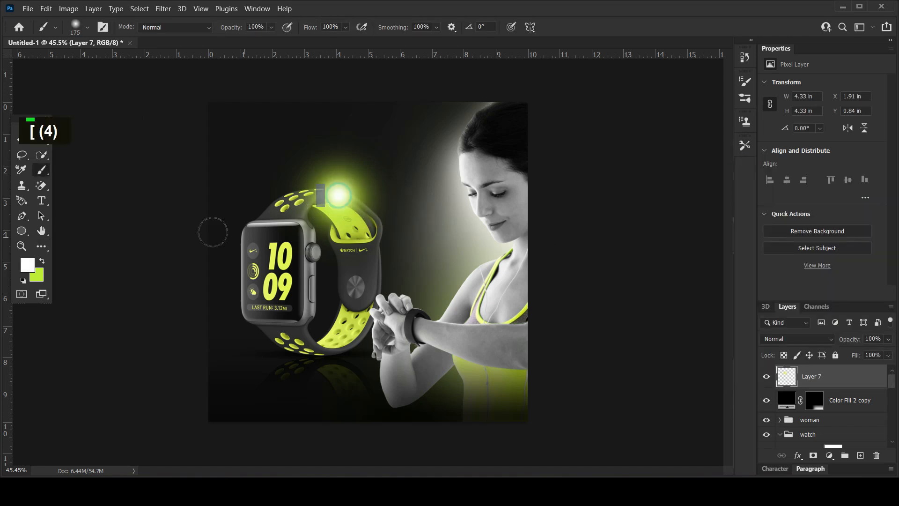
Set the blend mode of the glow on Layer 7 to Screen.
left_click(20, 140)
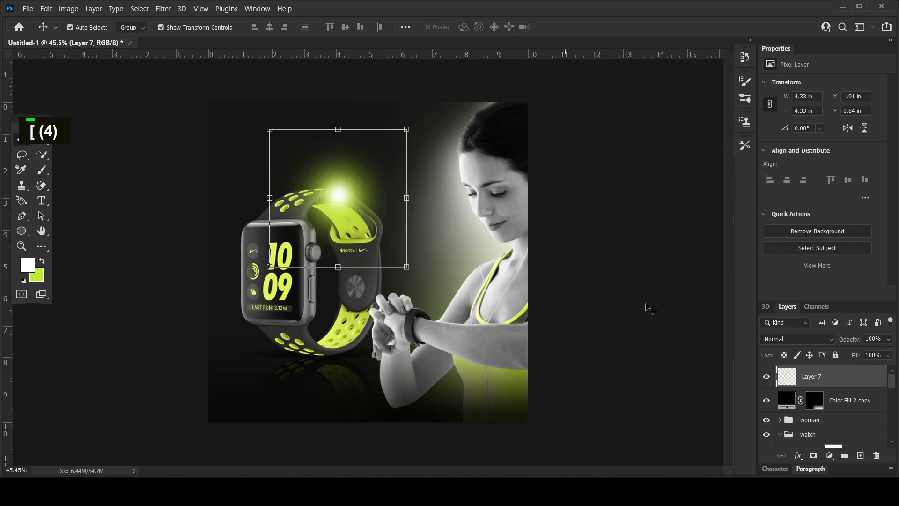
left_click(785, 341)
left_click(783, 276)
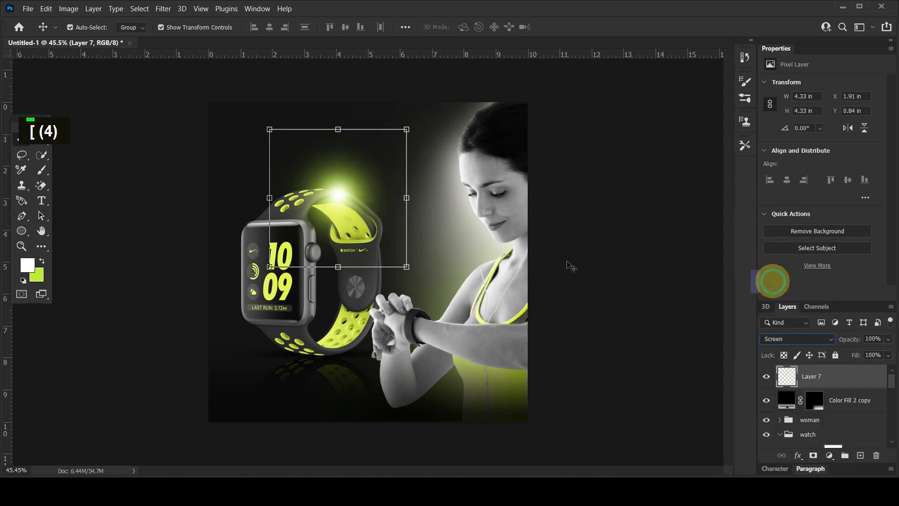
Duplicate the glow, squeeze the copy into a vertical streak about 0.93 in wide, and place it along the watch case's crown-side edge.
left_click_drag(343, 200, 354, 287)
left_click_drag(426, 284, 304, 278)
key("Right")
key("Right")
key("Right")
key("Right")
key("Right")
key("Right")
key("Right")
key("Right")
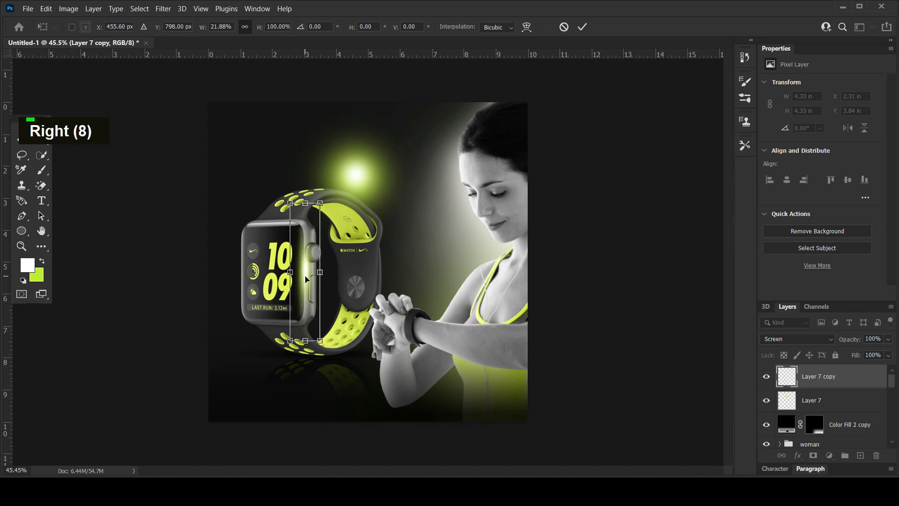
left_click(392, 255, "alt")
key("Return")
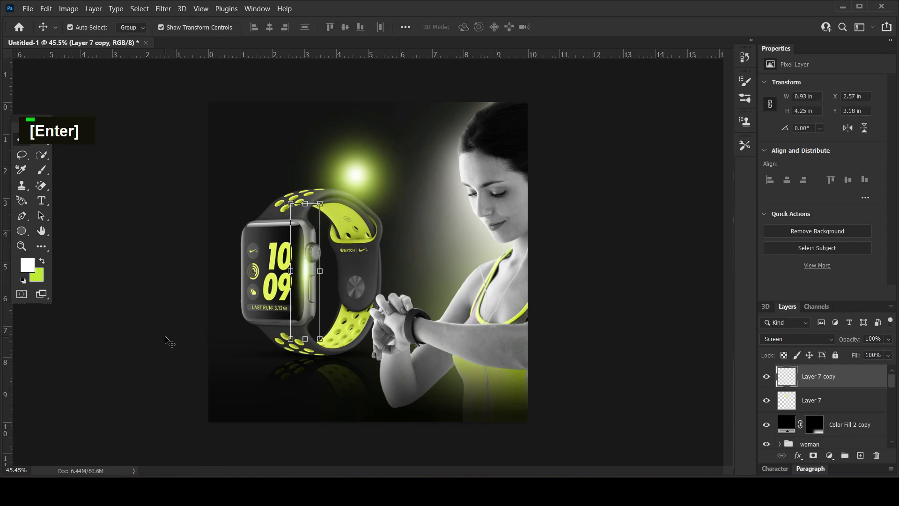
left_click(166, 337)
Duplicate the light streak, rotate the copy 90°, and lay it along the upper edge of the woman's forearm.
left_click_drag(309, 274, 385, 275)
left_click(411, 217)
left_click(380, 280)
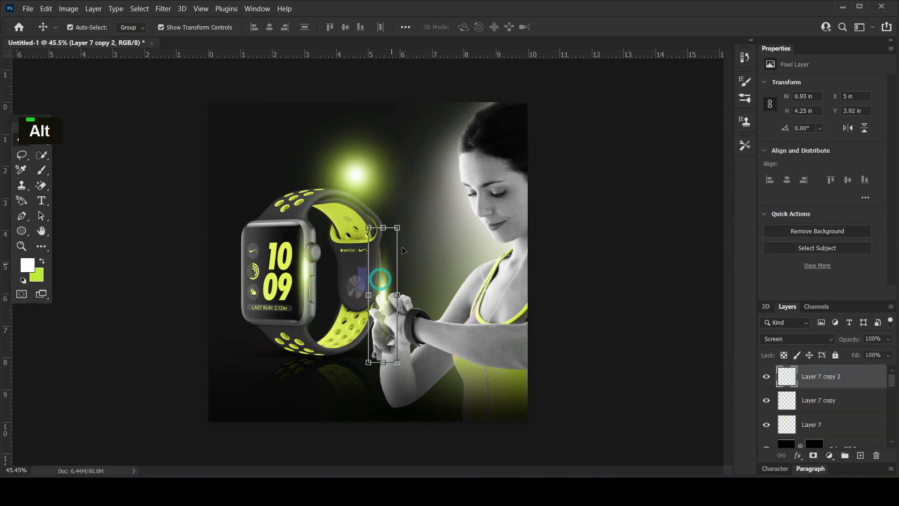
left_click_drag(405, 221, 445, 246)
left_click_drag(391, 283, 479, 311)
left_click_drag(535, 278, 549, 349)
left_click_drag(474, 327, 468, 328)
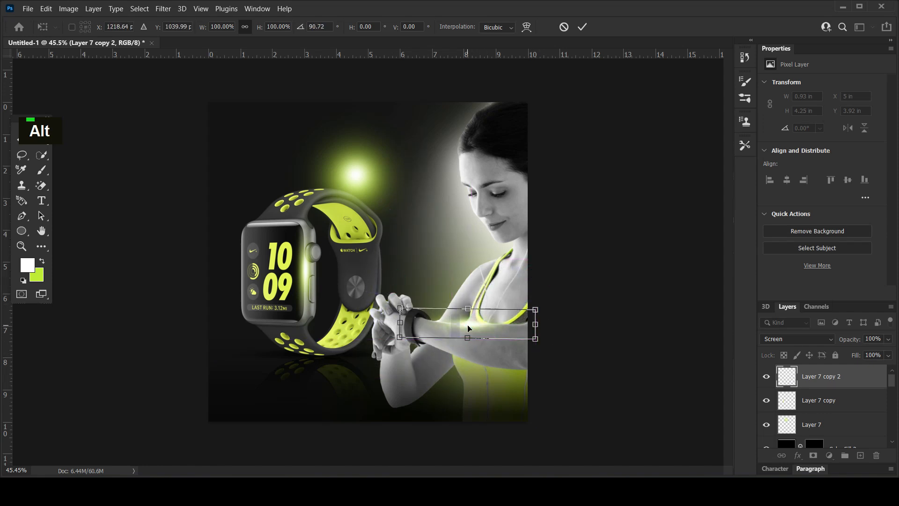
key("Return")
Duplicate the forearm streak, rotate the copy about 21.9°, scale it to 140.46% by 62.15%, and align it along the forearm's lower edge.
key("ctrl+j")
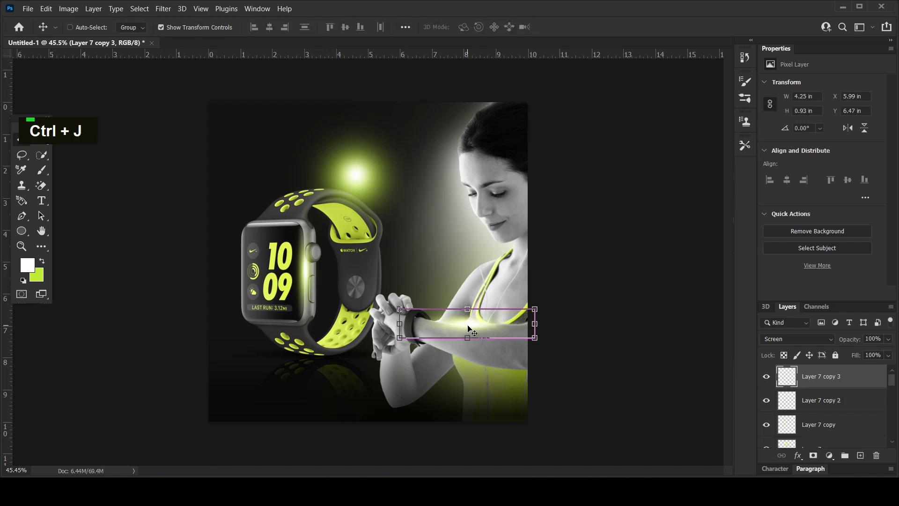
left_click_drag(472, 325, 465, 349)
left_click_drag(540, 328, 581, 381)
left_click_drag(490, 343, 462, 360)
left_click_drag(568, 373, 567, 382)
left_click_drag(474, 364, 461, 360)
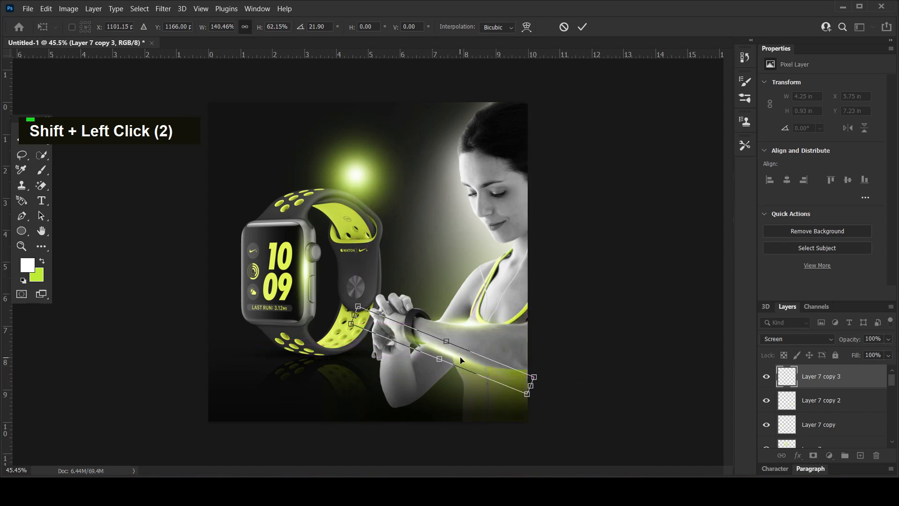
key("Return")
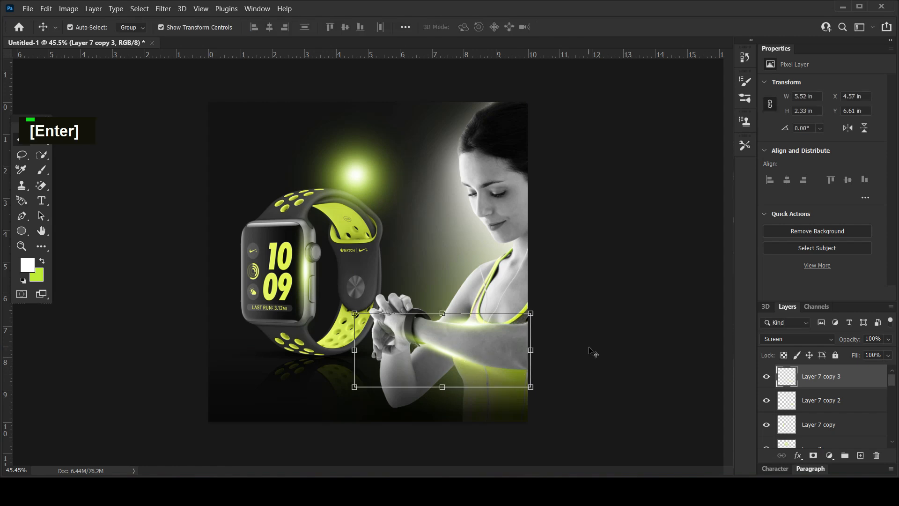
Move the Layer 7 glow from above the watch onto the woman's shoulder, enlarging and repositioning it there.
left_click(622, 313)
left_click_drag(361, 172, 479, 275)
left_click_drag(552, 272, 480, 249)
left_click_drag(490, 194, 522, 229)
left_click_drag(448, 275, 475, 281)
left_click_drag(533, 231, 561, 211, "alt")
left_click_drag(477, 265, 505, 252)
key("Return")
Resize the shoulder glow to about 5.28 by 4.55 in and position it along the top's strap.
left_click_drag(572, 165, 558, 183, "alt")
left_click_drag(456, 256, 391, 256)
left_click_drag(458, 263, 494, 258)
key("Return")
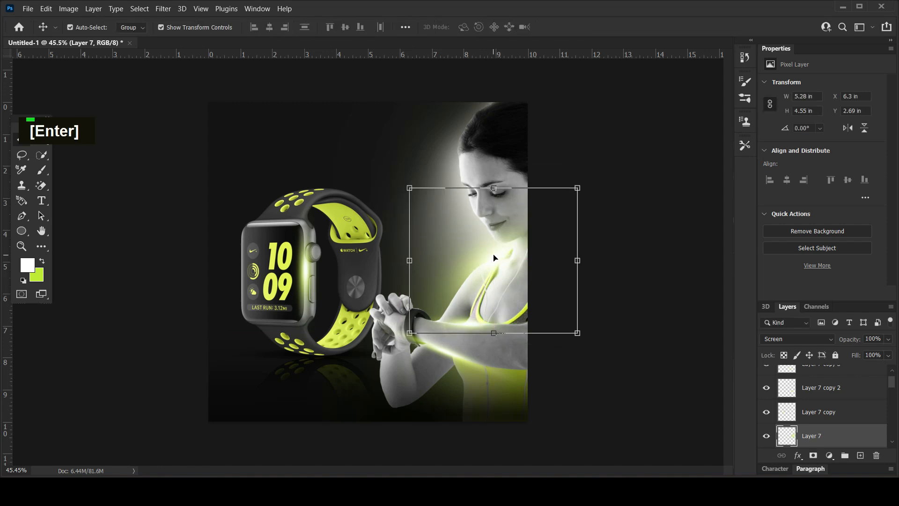
left_click_drag(643, 254, 652, 229)
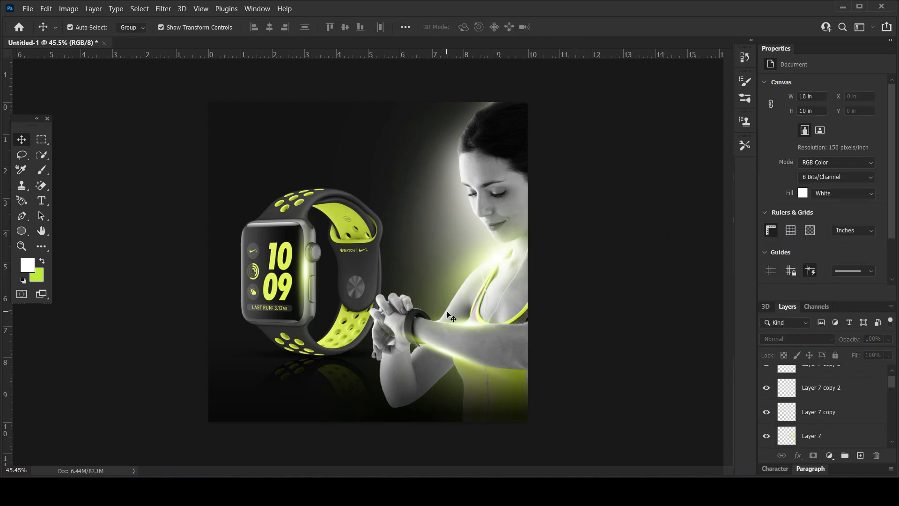
Duplicate the shoulder glow onto the woman's wrist, scaling the copy to 70.73% and rotating it -60°.
left_click_drag(501, 260, 390, 303)
left_click_drag(467, 233, 429, 272)
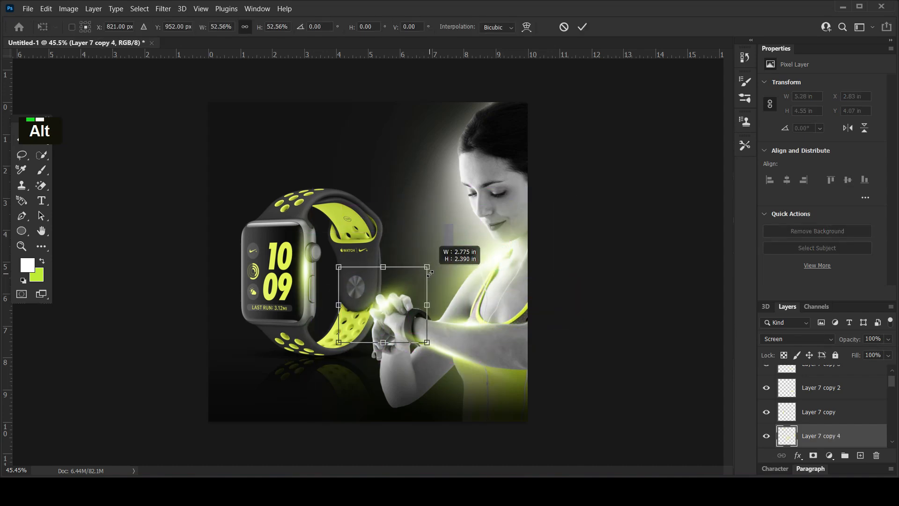
mouse_move(384, 303)
left_mouse_down()
mouse_move(381, 313)
mouse_move(378, 302)
left_mouse_up()
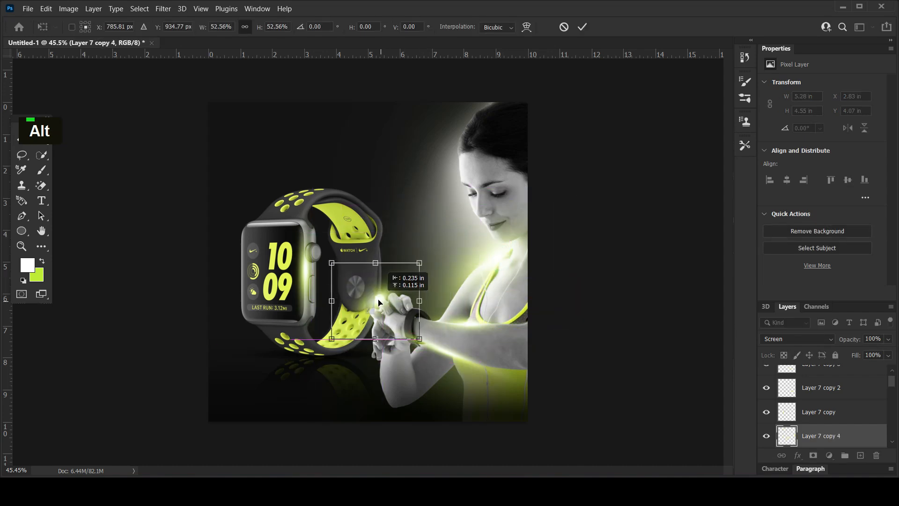
left_click_drag(420, 264, 367, 201)
left_click_drag(381, 293, 398, 303)
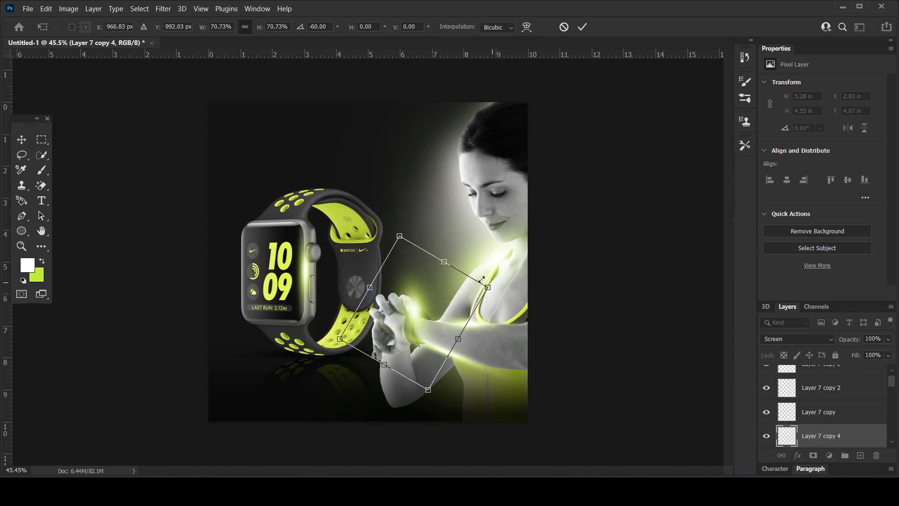
key("Return")
Squash the wrist glow to 46.18% of its height over the wristband and set its opacity to 65%.
key("ctrl+t")
left_click_drag(414, 245, 417, 317)
left_click_drag(414, 352, 411, 310)
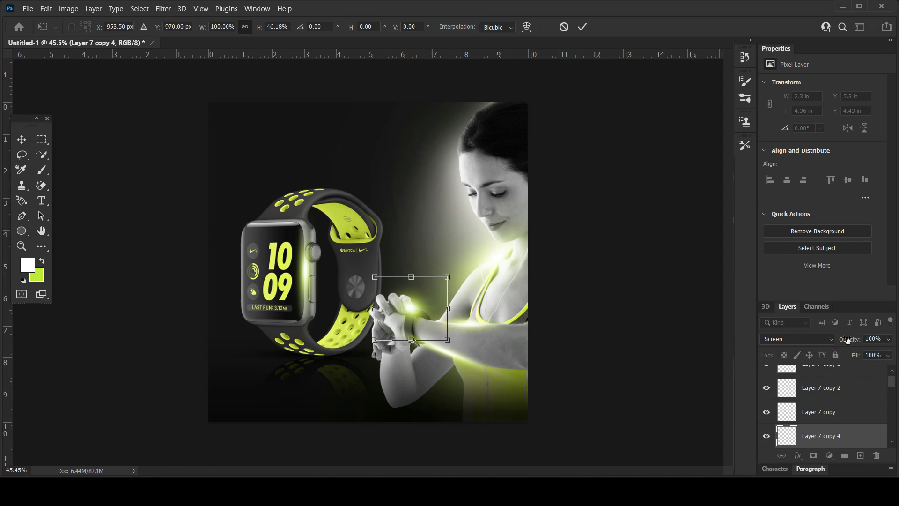
left_click_drag(849, 339, 831, 342)
left_click(604, 302)
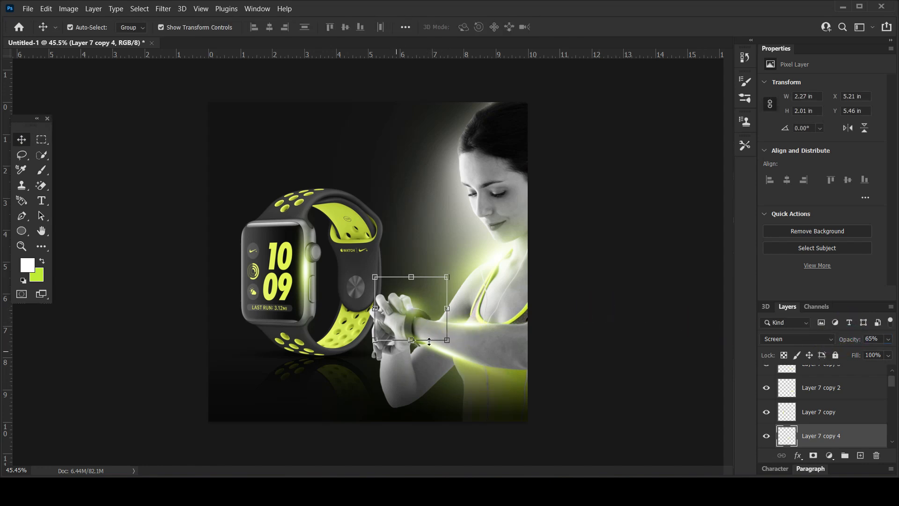
left_click(627, 288)
Add a new layer above Layer 7 and set up a lime brush of size 800 at 55% opacity.
left_click(447, 392)
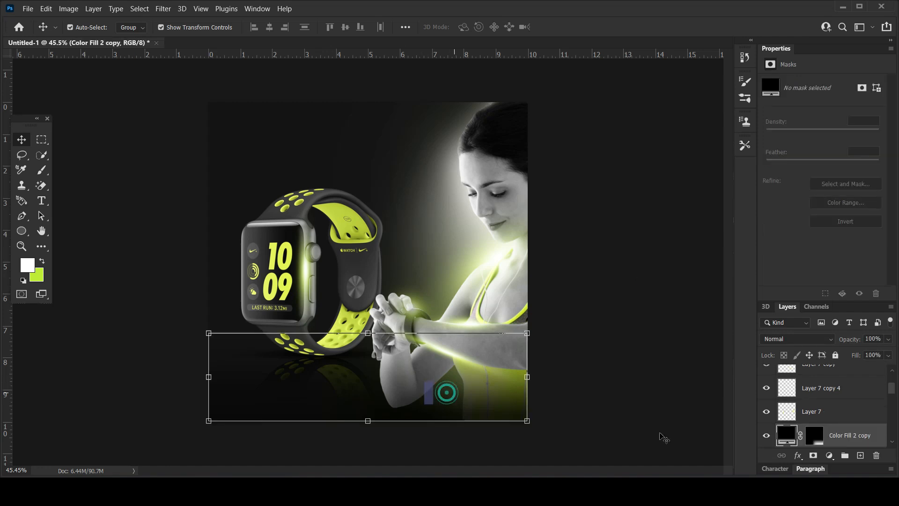
left_click(872, 413)
left_click(860, 457)
left_click(41, 260)
left_click(41, 170)
left_click(237, 26)
left_click_drag(214, 27, 212, 27)
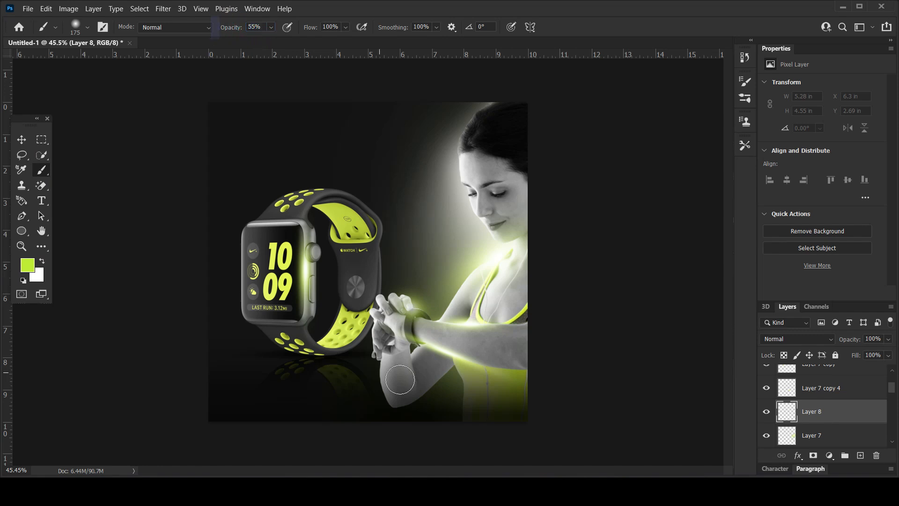
key("bracketright")
key("bracketright")
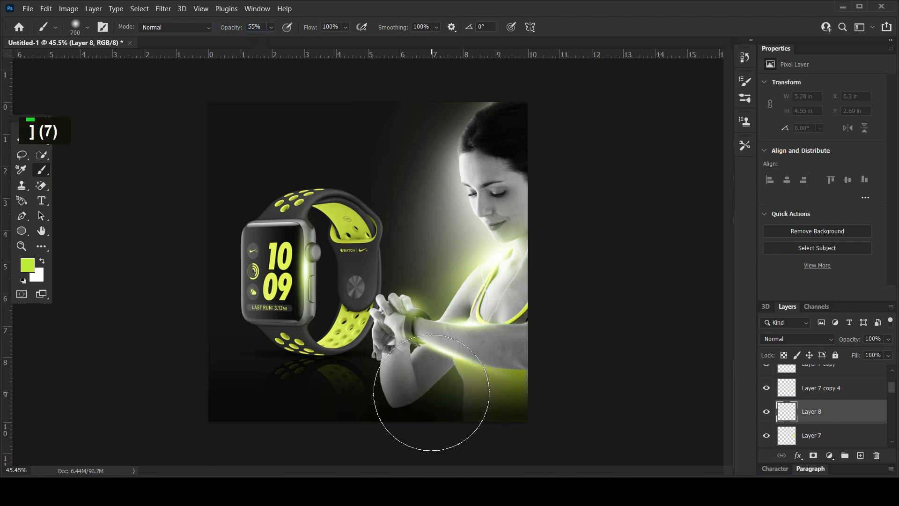
key("bracketright")
Undo a trial lime dab near the woman's waist and move Layer 8 to just above Layer 2.
left_click(456, 397)
key("ctrl+z")
mouse_move(814, 419)
left_mouse_down()
mouse_move(826, 487)
mouse_move(815, 473)
mouse_move(808, 369)
left_mouse_up()
Set the brush flow to 75% and paint a soft lime glow on Layer 8 behind the woman.
left_click_drag(313, 32, 302, 31)
left_click(466, 409)
left_click(478, 228)
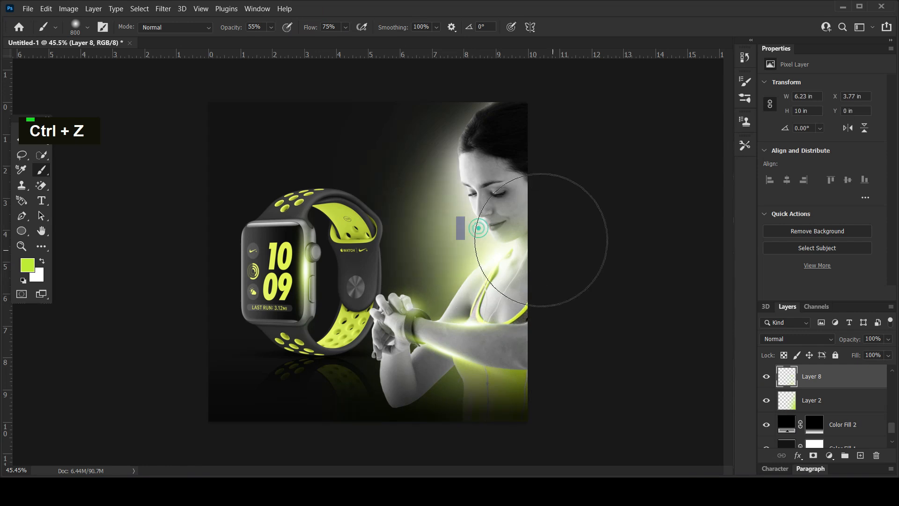
left_click(497, 146)
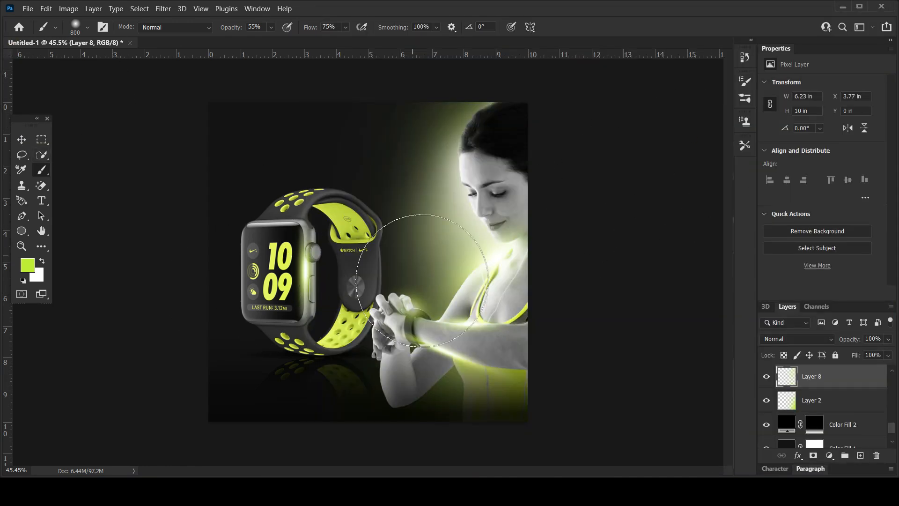
Lower the opacity of Layer 1 to 71% and of Layer 8 to about 76%.
scroll(860, 401, "up", 2)
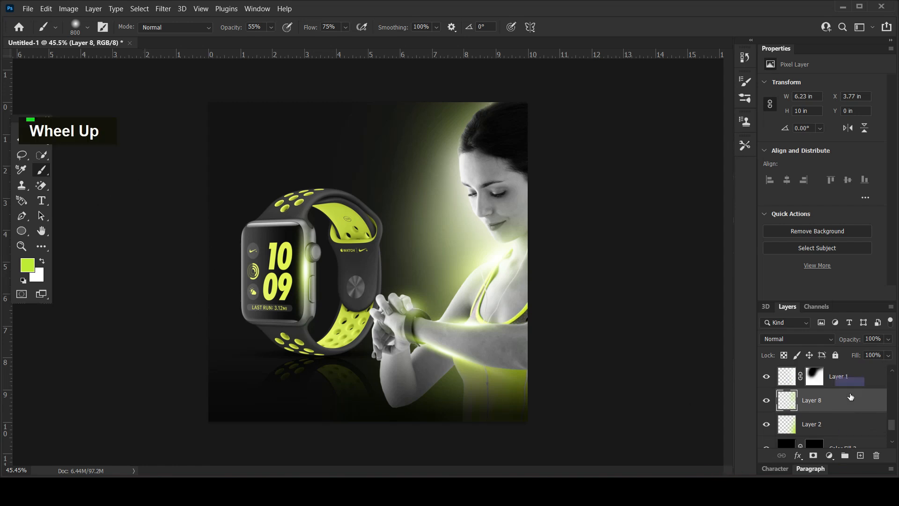
left_click(861, 401)
left_click_drag(847, 340, 837, 342)
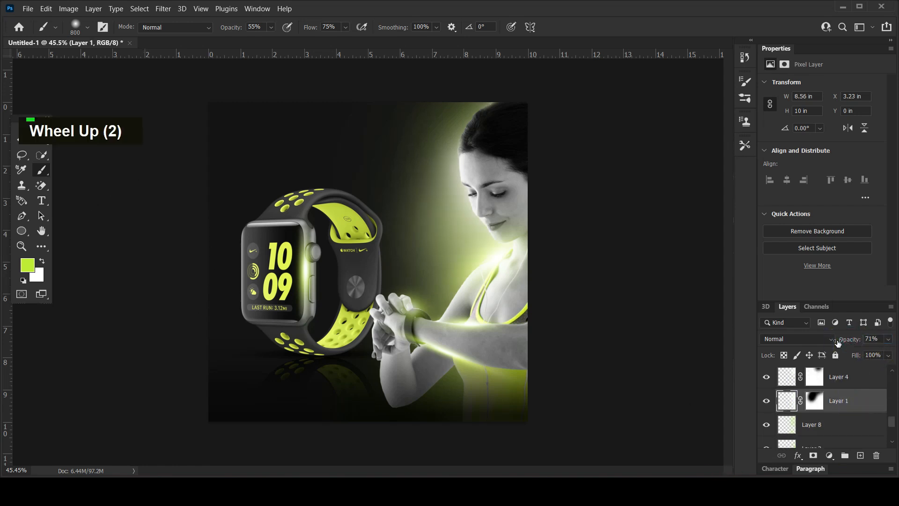
scroll(842, 404, "down", 2)
left_click(836, 377)
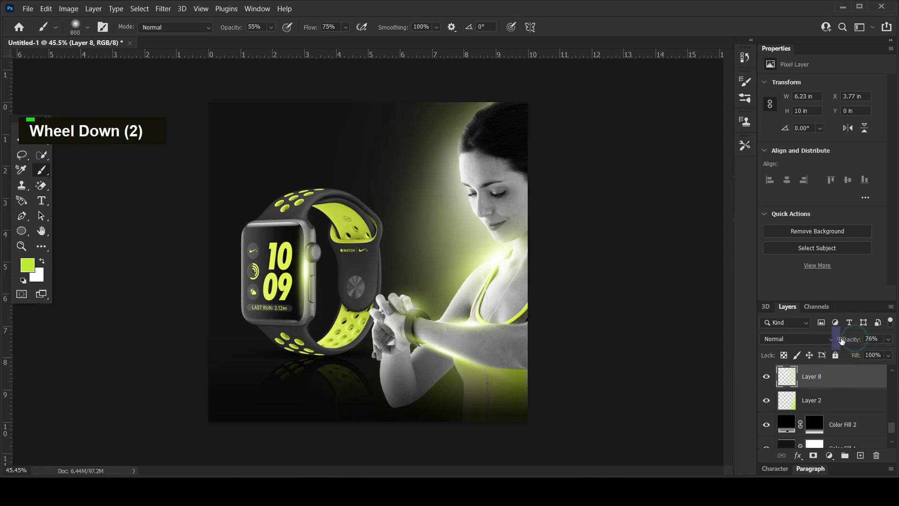
Fine-tune the background glow opacities, with Layer 5 at 3% and Layer 4 at 76%.
left_click(836, 406)
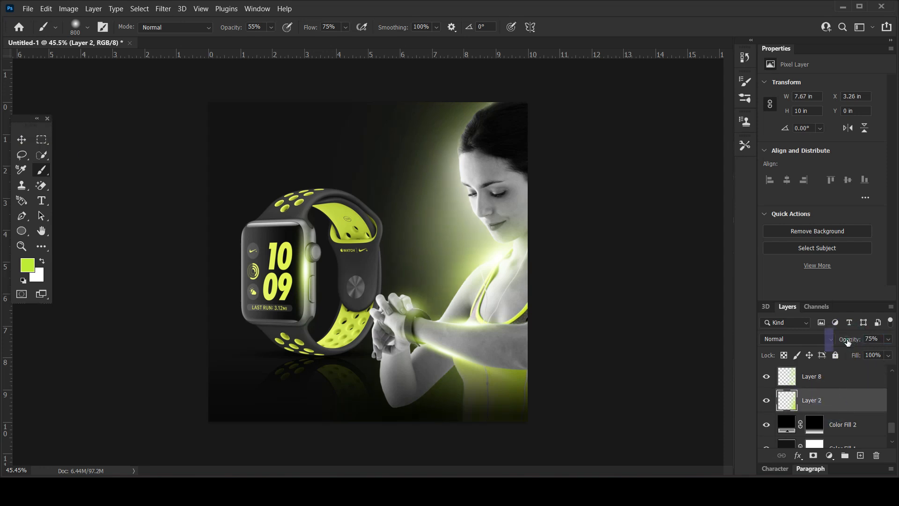
scroll(843, 408, "up", 4)
left_click(843, 407)
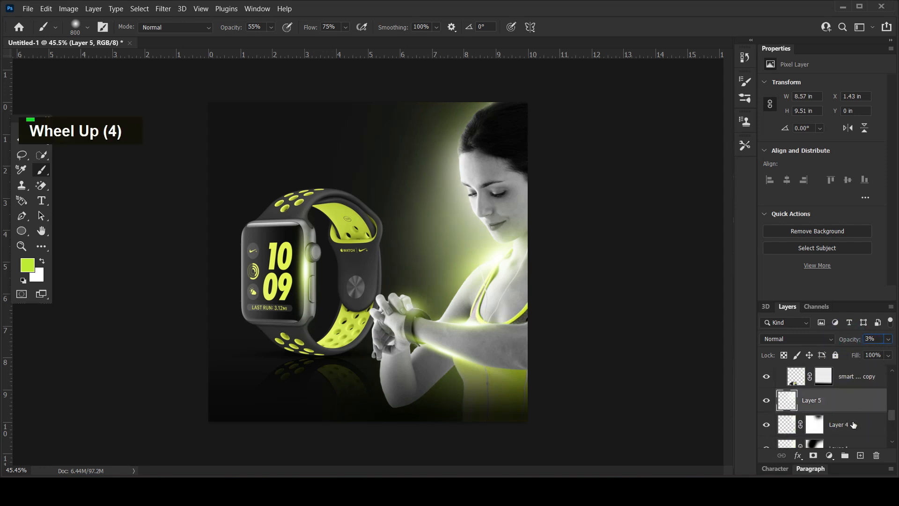
left_click(853, 425)
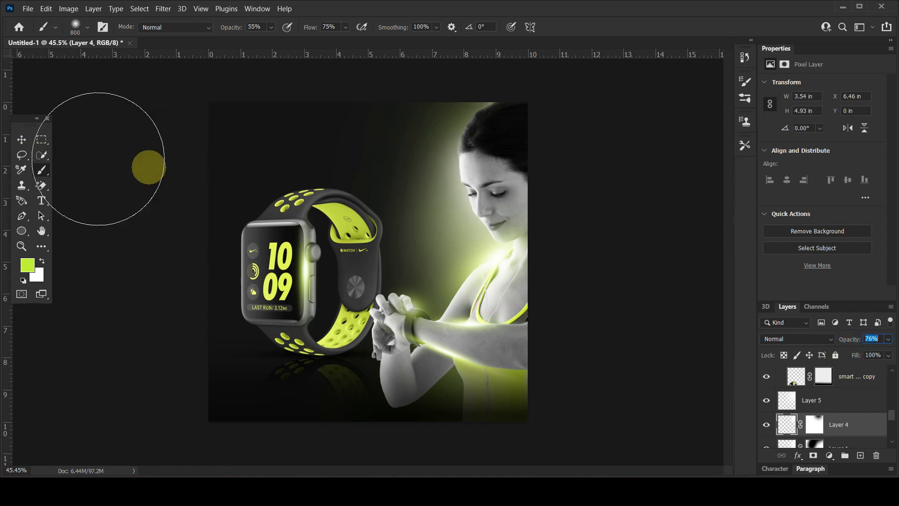
Compare the image with Layer 5, the watch copy, Layer 4 and Layer 1 each hidden and shown.
left_click(22, 139)
left_click(459, 232)
left_click(764, 403)
left_click(763, 405)
double_click(763, 380)
double_click(765, 424)
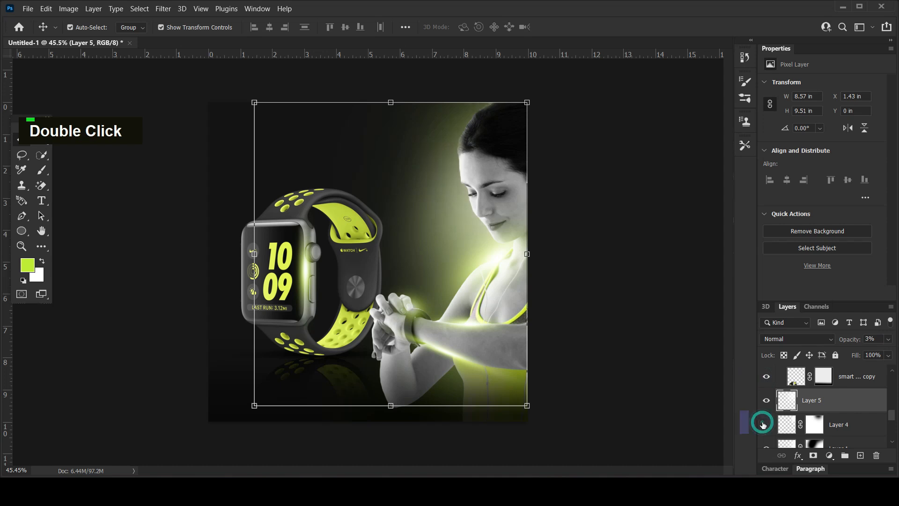
scroll(766, 424, "down", 1)
left_click(768, 424)
left_click(768, 426)
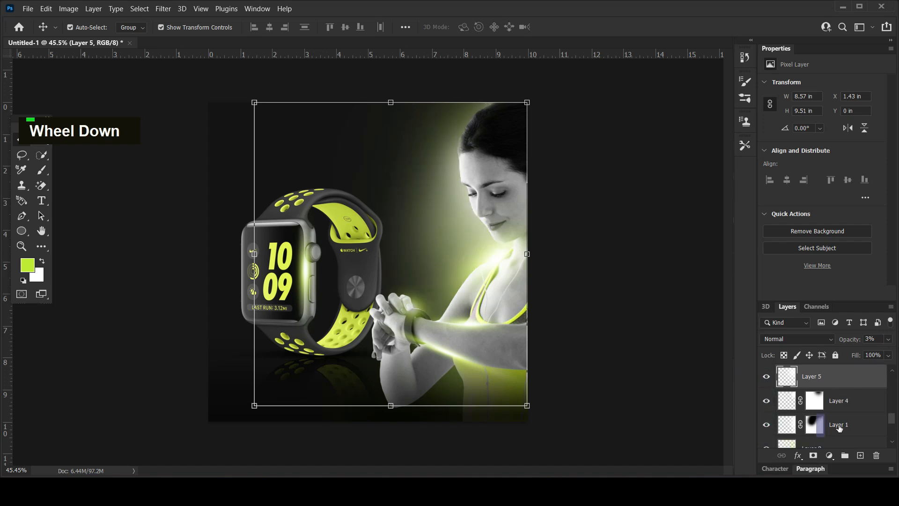
Lower Layer 1's opacity to 42% and compare the image with the layer hidden and shown.
left_click(838, 424)
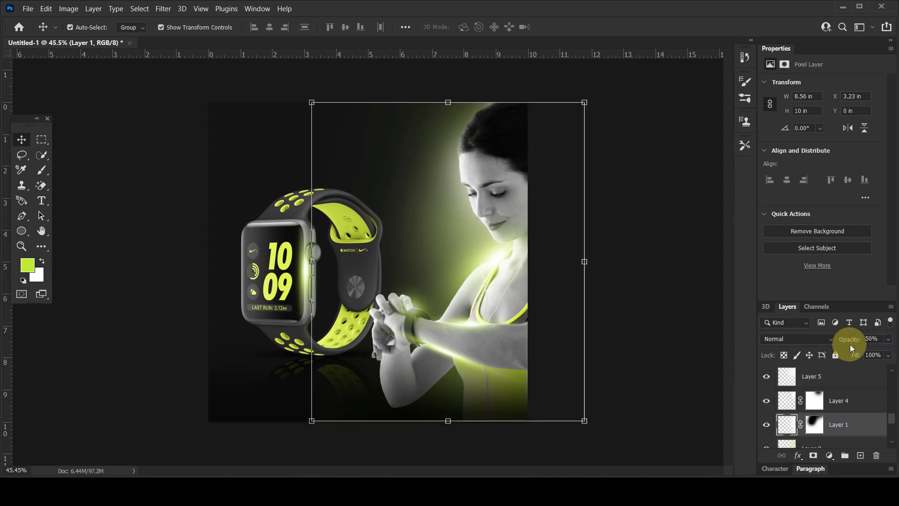
left_click(763, 425)
left_click(763, 425)
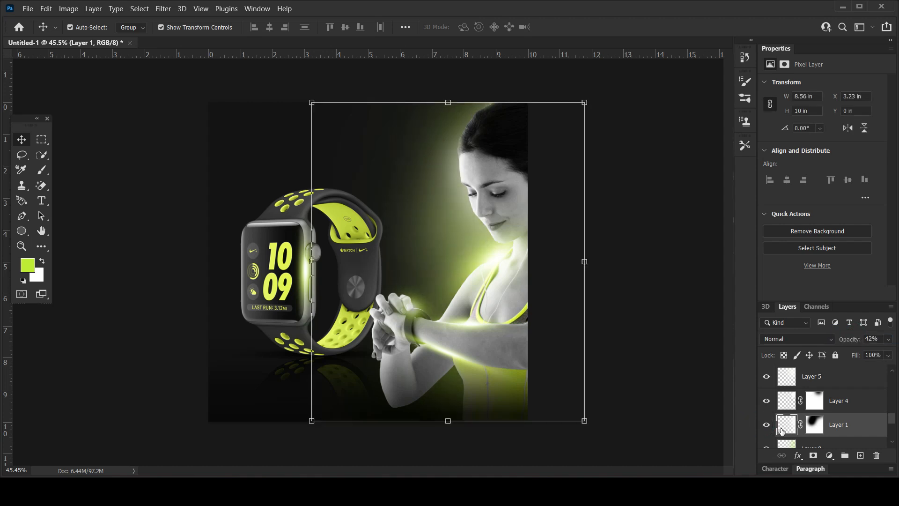
Paint black on Layer 1's mask above and around the watch band to hide the glow there.
left_click(816, 423)
left_click(45, 172)
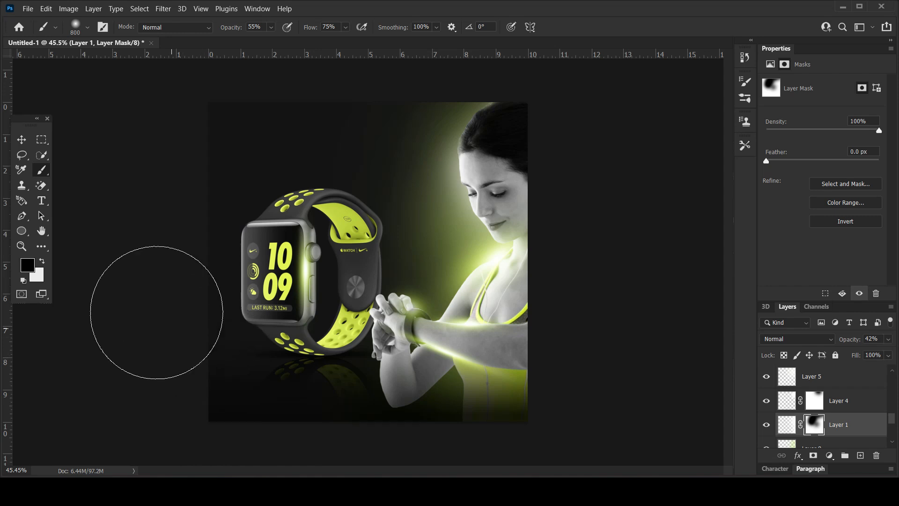
double_click(369, 140)
double_click(373, 188)
double_click(361, 229)
left_click(349, 171)
double_click(344, 163)
double_click(344, 186)
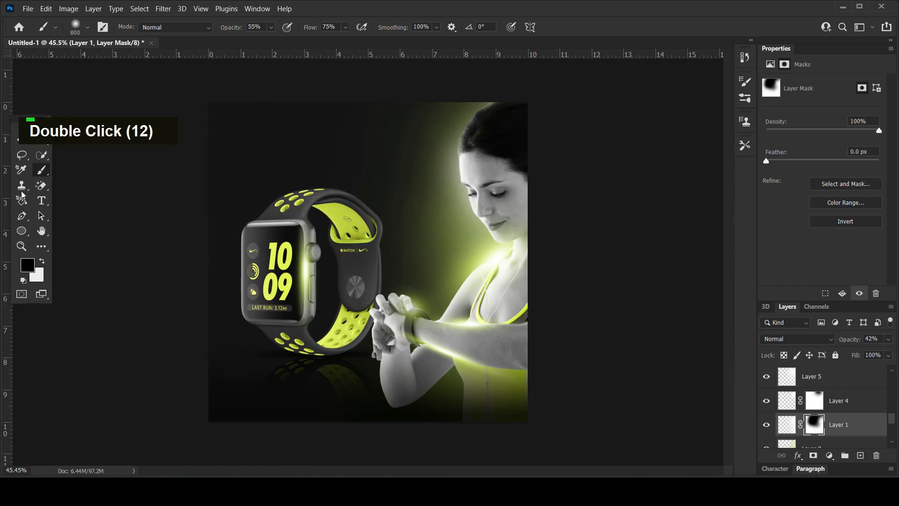
Change the background's Color Fill 1 color to 0e0e0e.
left_click(19, 140)
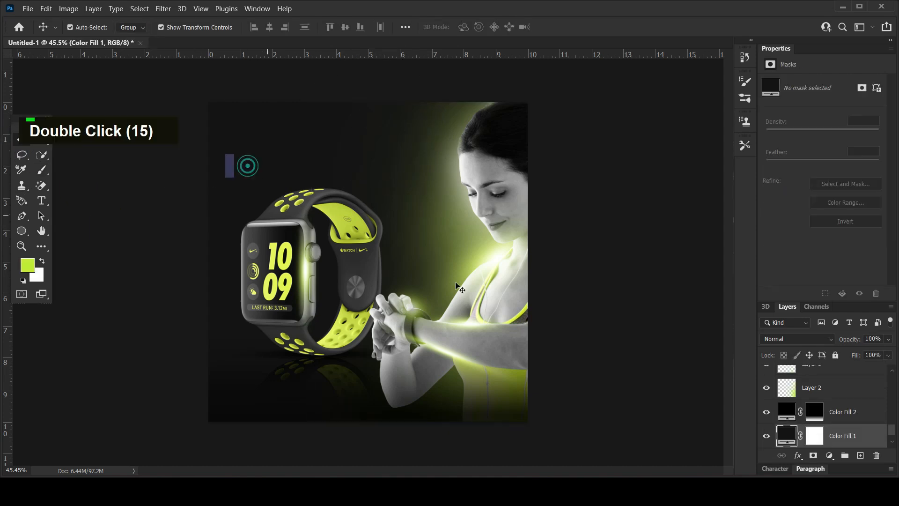
double_click(786, 435)
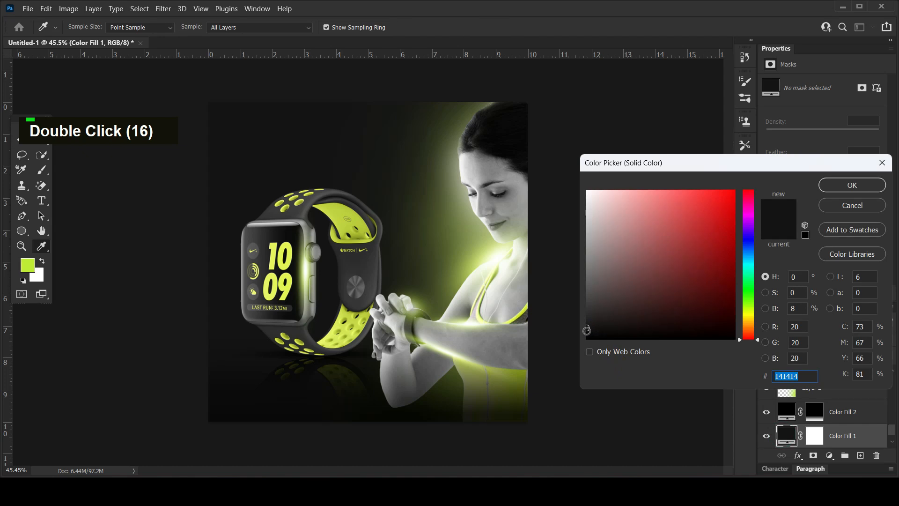
left_click(588, 333)
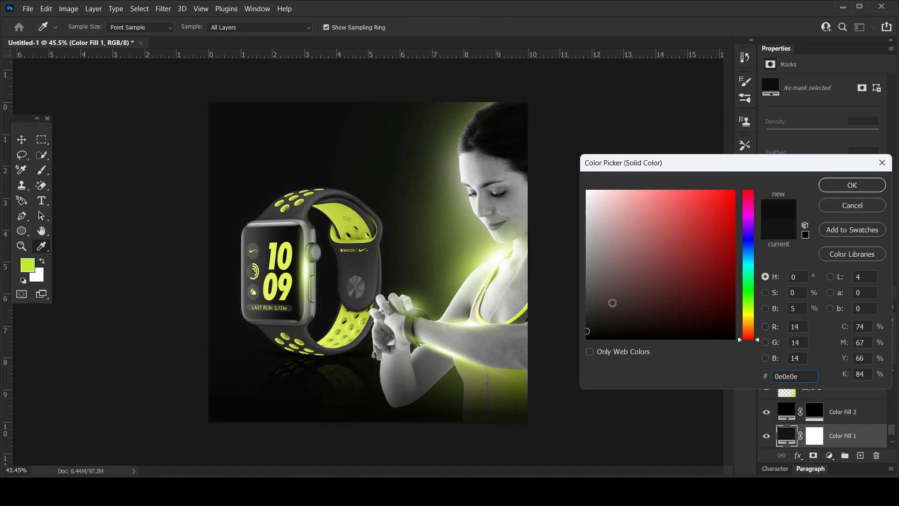
left_click(853, 185)
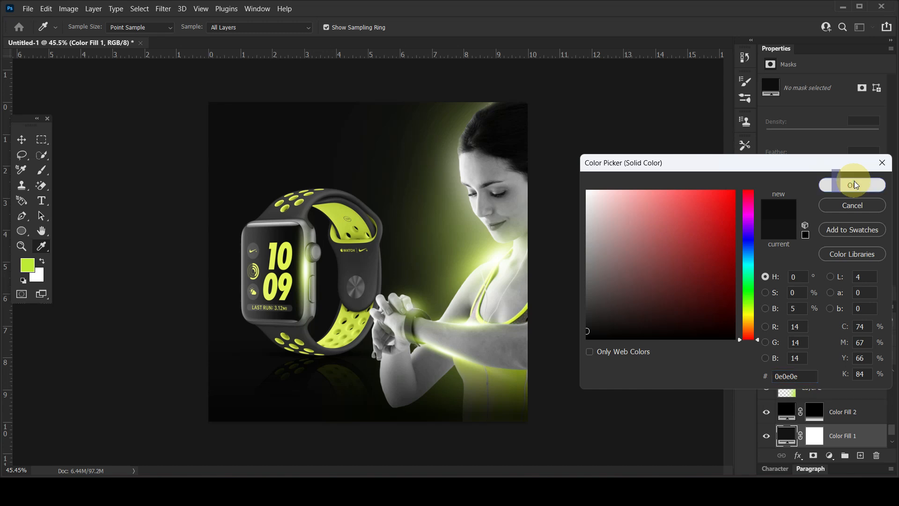
left_click(853, 185)
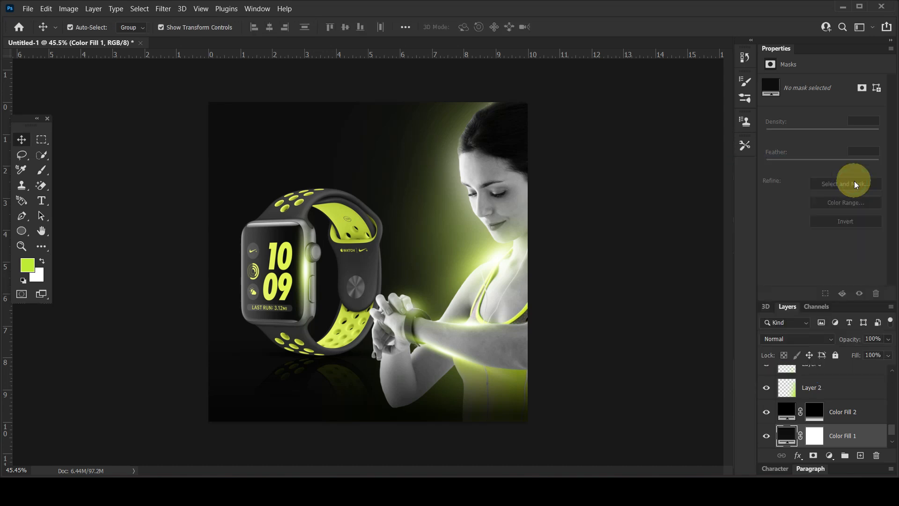
Add a new layer above Color Fill 2 and paint a soft white glow above the watch.
left_click(41, 174)
left_click(41, 260)
left_click(848, 418)
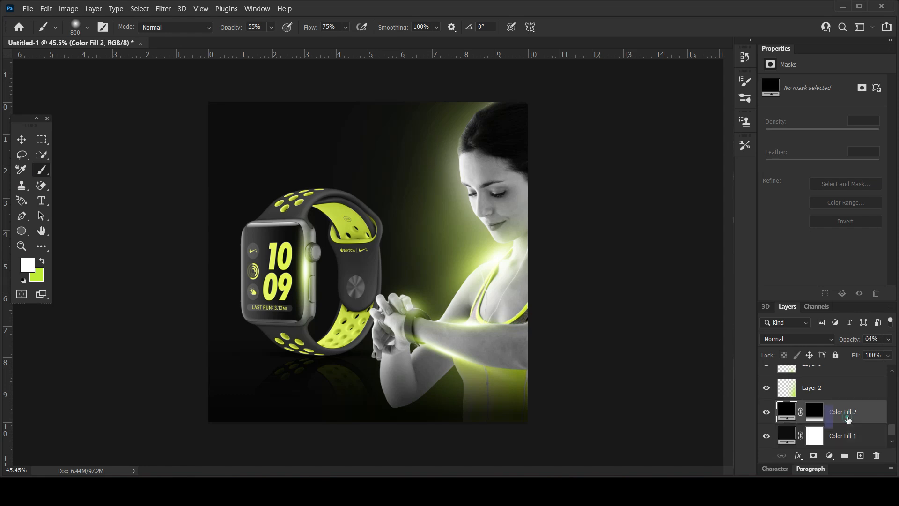
left_click(860, 455)
left_click(318, 181)
Stretch the white glow to about 19.31 in wide and shift it up behind the watch and woman.
left_click(23, 140)
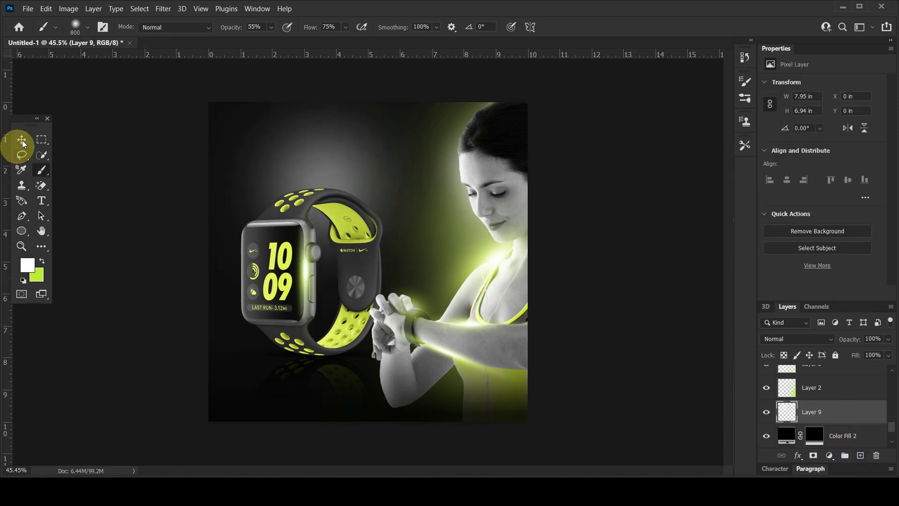
left_click_drag(462, 214, 825, 207)
left_click_drag(351, 175, 366, 150)
key("Return")
left_click(57, 296)
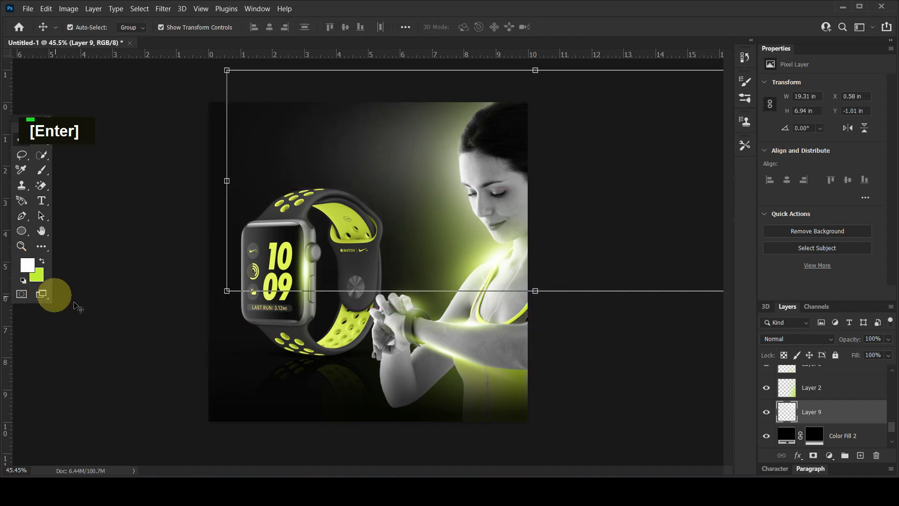
scroll(173, 265, "down", 6)
scroll(174, 268, "up", 3)
scroll(173, 269, "up", 3)
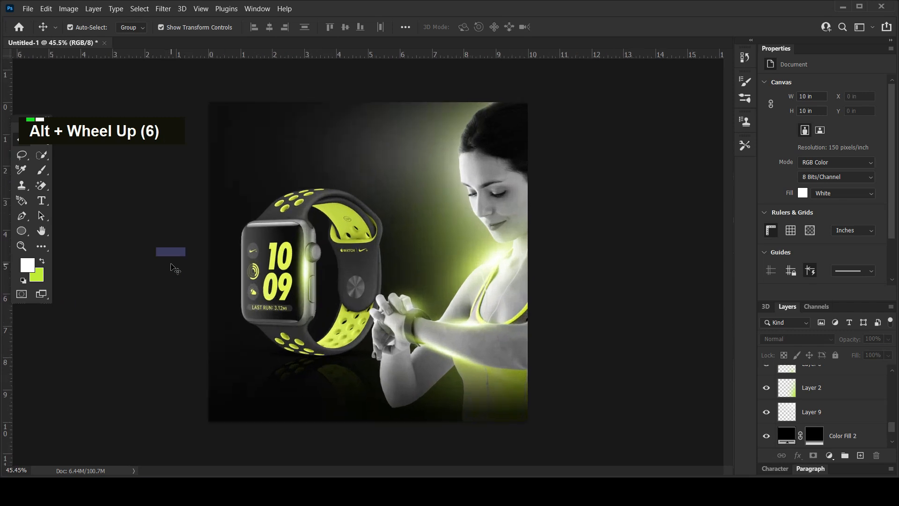
Undo the last stretch and move of the white glow on Layer 9.
left_click(348, 151)
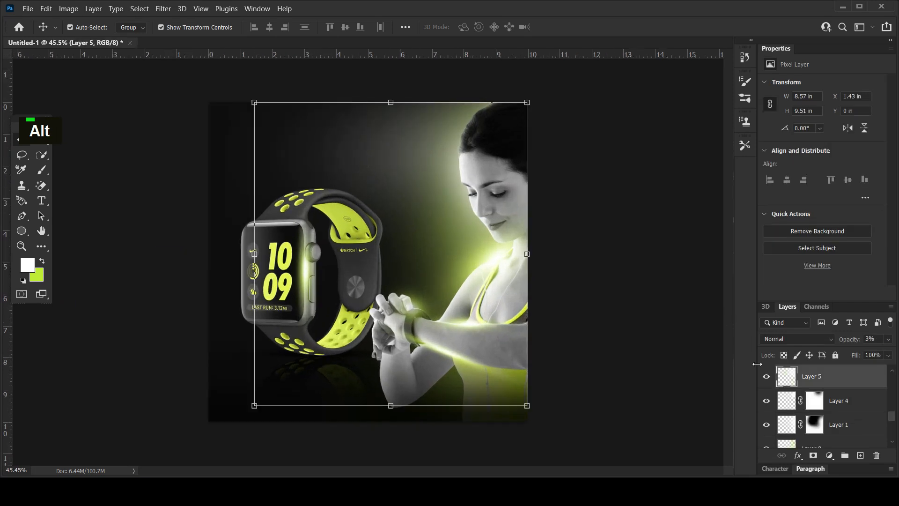
scroll(814, 398, "down", 4)
left_click(820, 402)
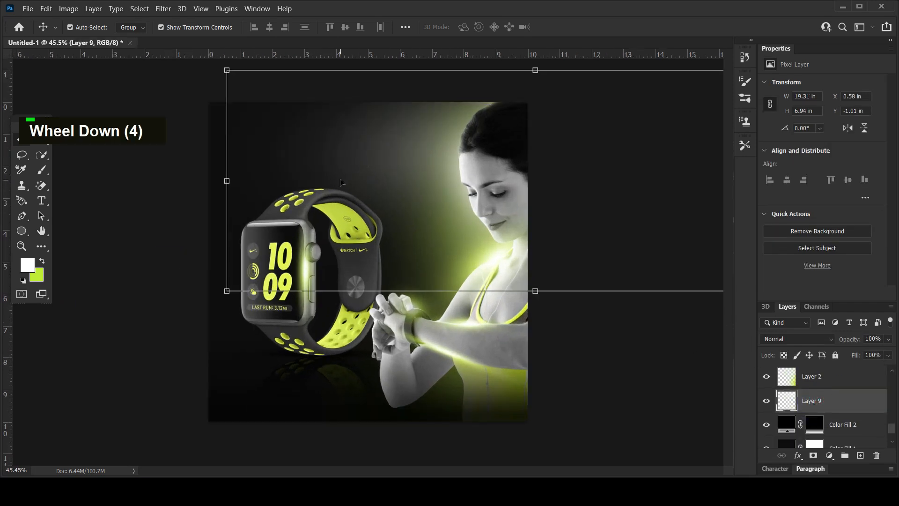
left_click(276, 171, "ctrl")
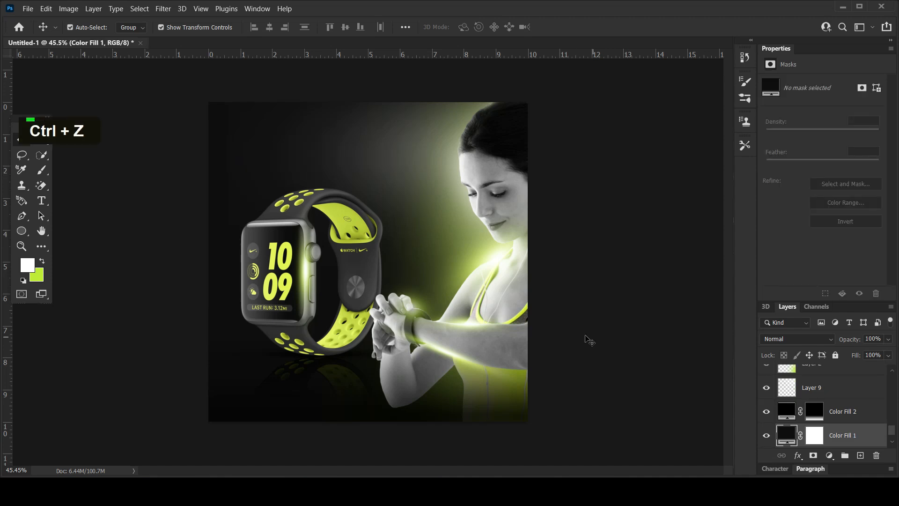
key("ctrl+z")
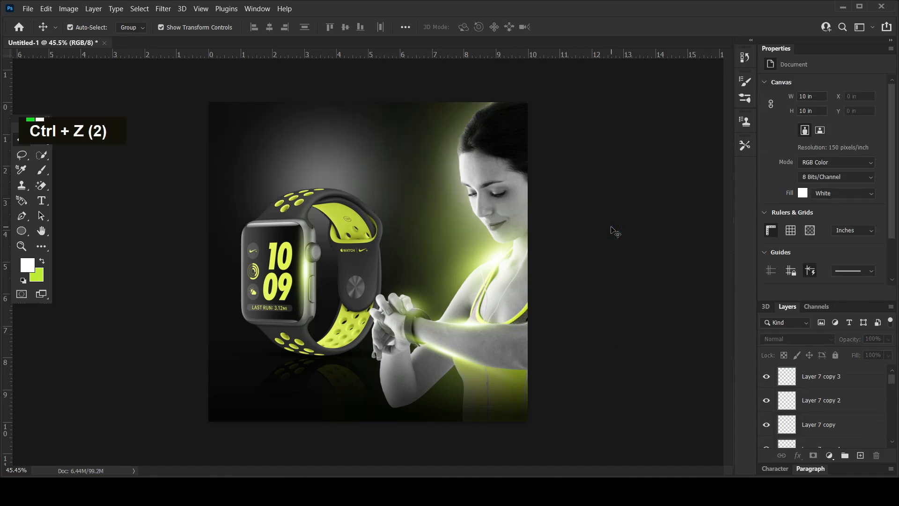
Stretch the white glow on Layer 9 horizontally to about 209% of its width, extending it behind the woman.
left_click(311, 153)
left_click_drag(462, 213, 740, 205)
scroll(419, 271, "down", 4)
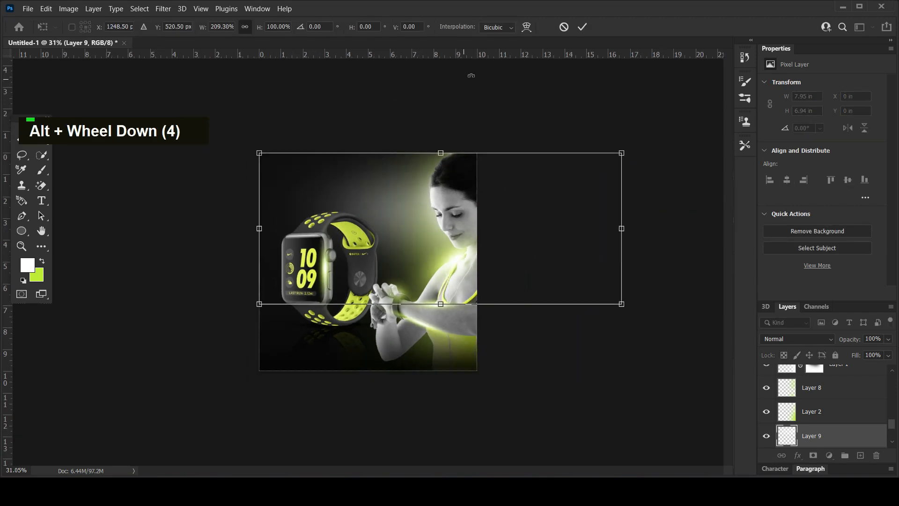
Warp the stretched white glow so it spreads out softly behind the watch and the woman, and apply the transform.
left_click(526, 27)
left_click_drag(309, 187, 331, 194)
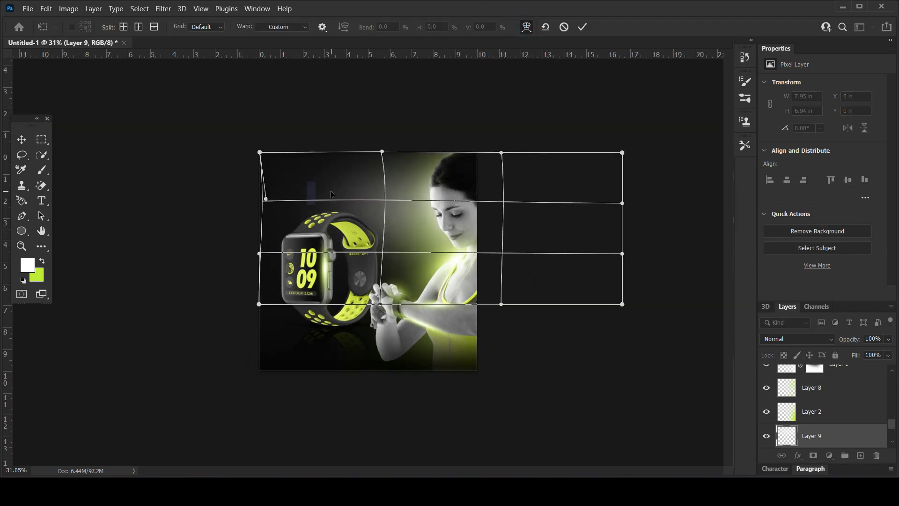
left_click_drag(265, 199, 188, 197)
left_click_drag(393, 203, 395, 190)
left_click_drag(396, 248, 423, 269)
left_click_drag(417, 199, 419, 202)
key("Return")
left_click(181, 323)
scroll(181, 323, "up", 3)
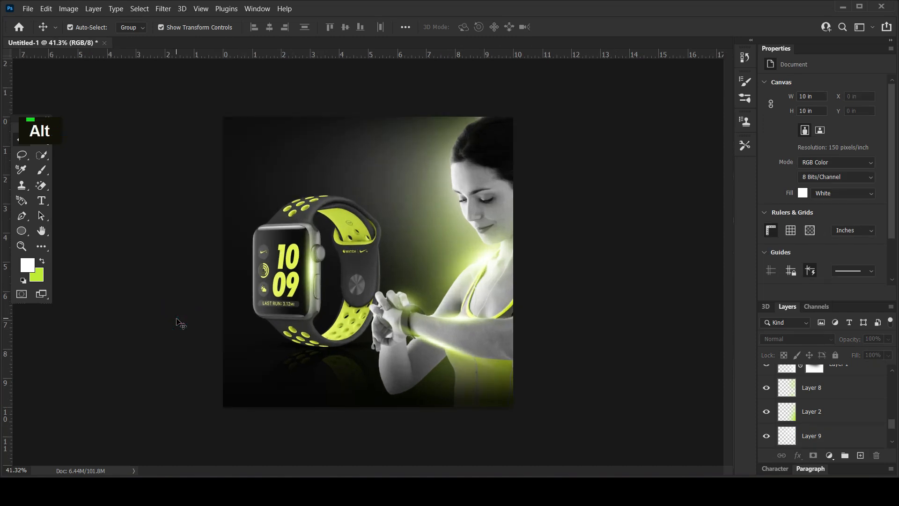
key("alt")
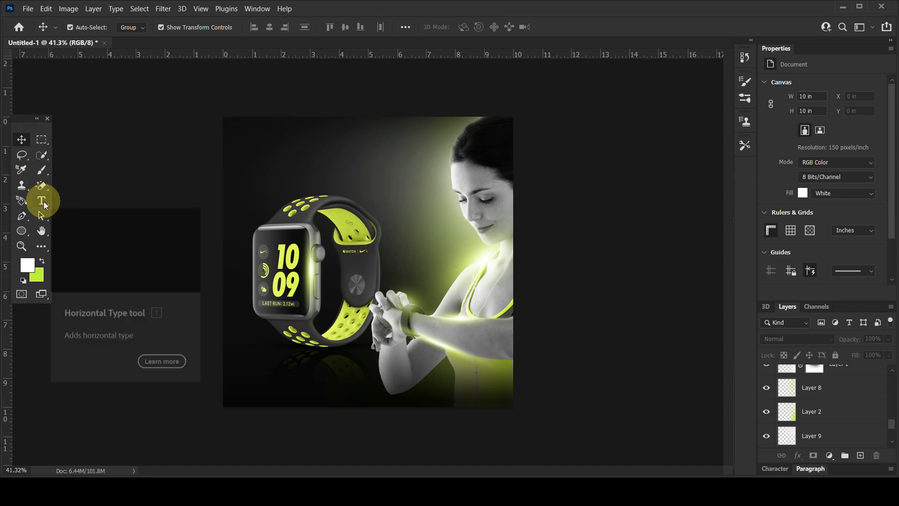
Group Layer 7 and all its copies and name the group glow.
scroll(823, 395, "up", 19)
left_click(824, 380)
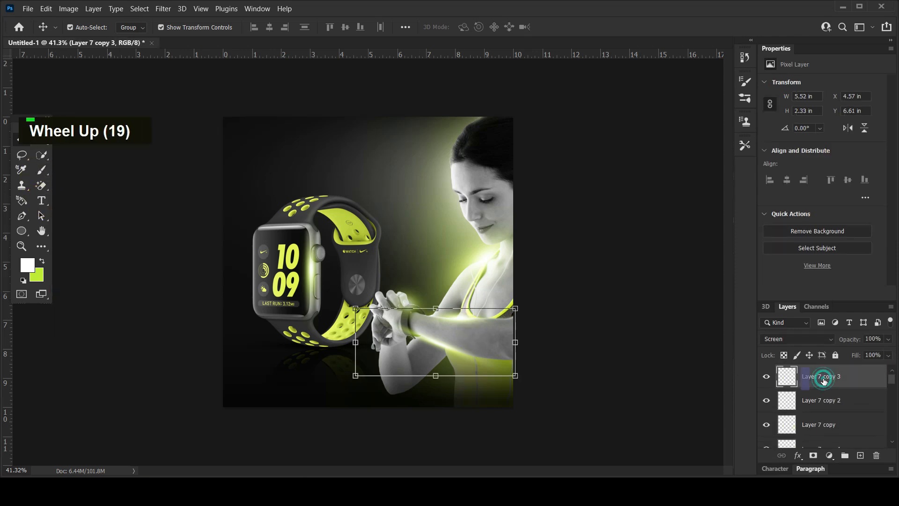
left_click(830, 407, "ctrl")
left_click(830, 423, "ctrl")
scroll(845, 416, "down", 1)
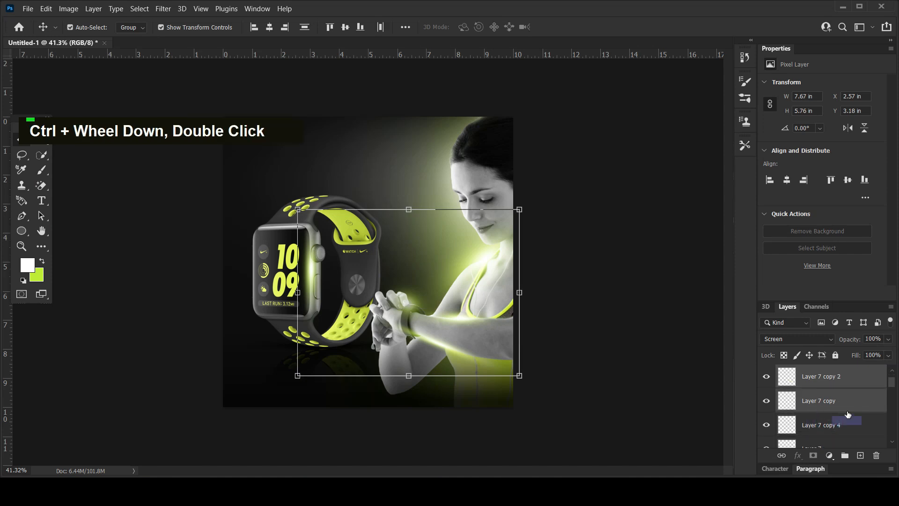
left_click(847, 417, "ctrl")
scroll(847, 418, "down", 1)
left_click(847, 429, "ctrl")
key("ctrl+g")
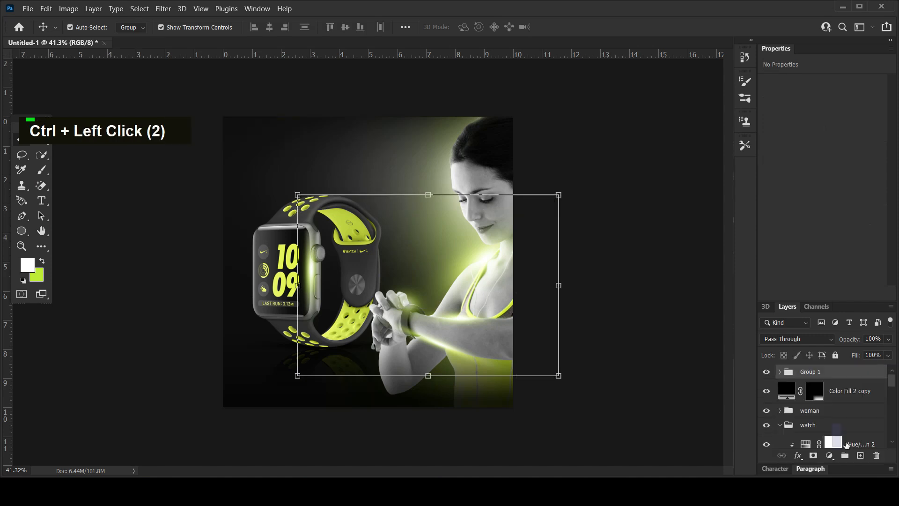
double_click(816, 372)
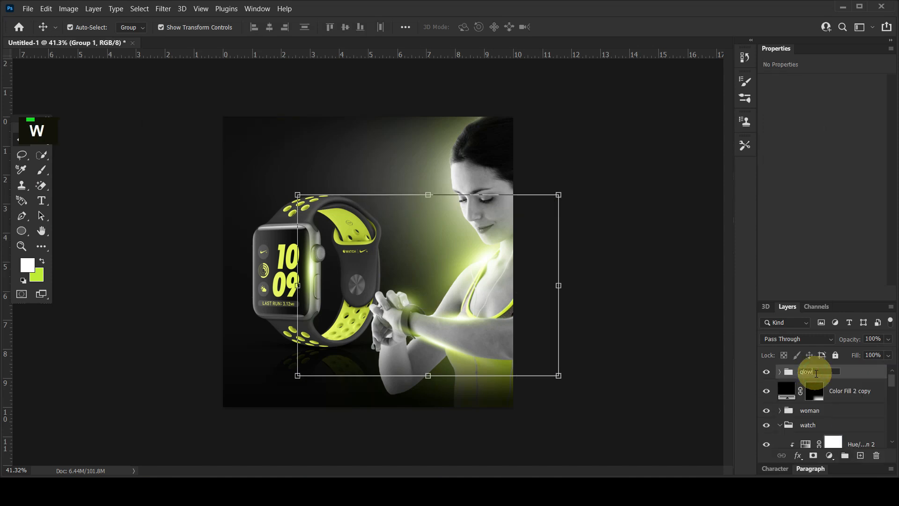
key("Return")
Add centre-aligned Montserrat SemiBold text reading SMART at 70 pt above the watch, on a new layer above the glow group.
left_click(861, 456)
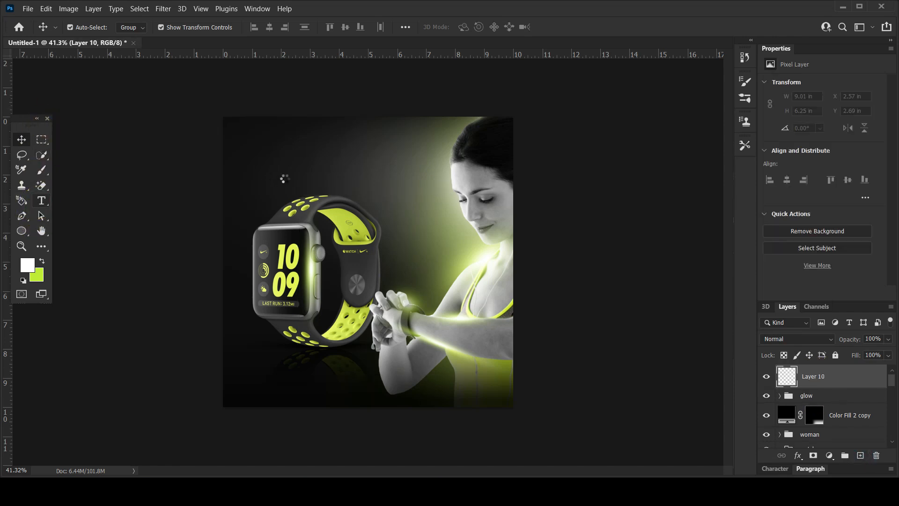
key("t")
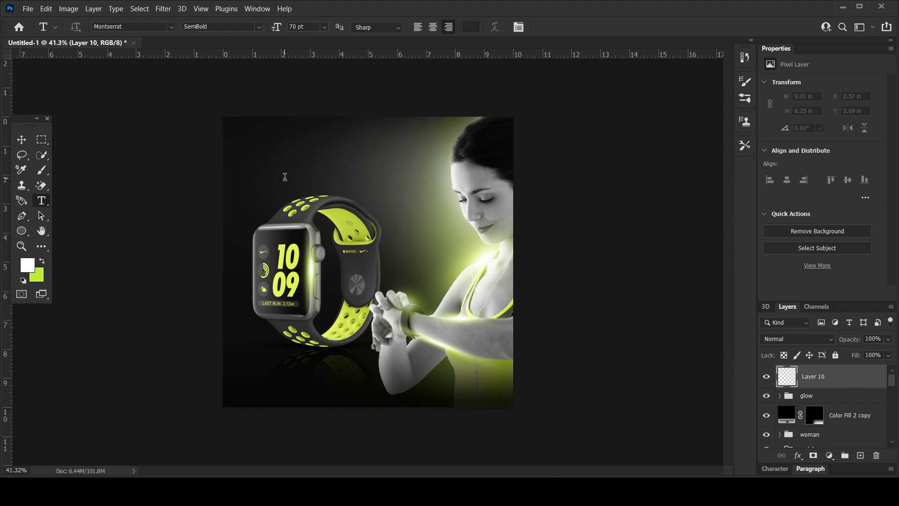
left_click(284, 177)
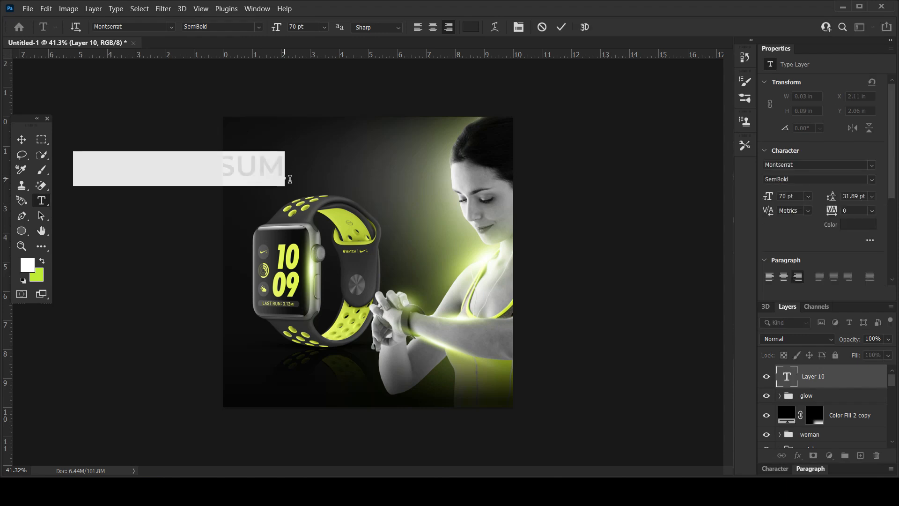
left_click(783, 277)
double_click(370, 220)
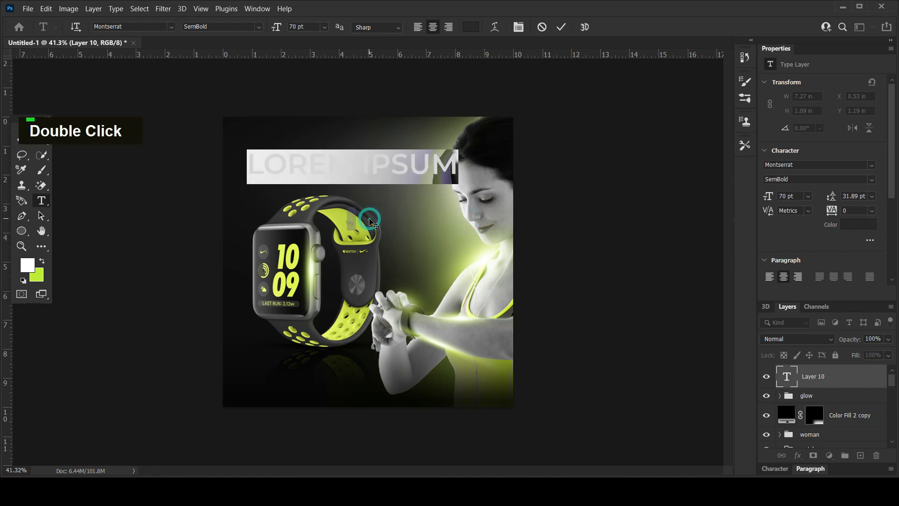
type("SMART")
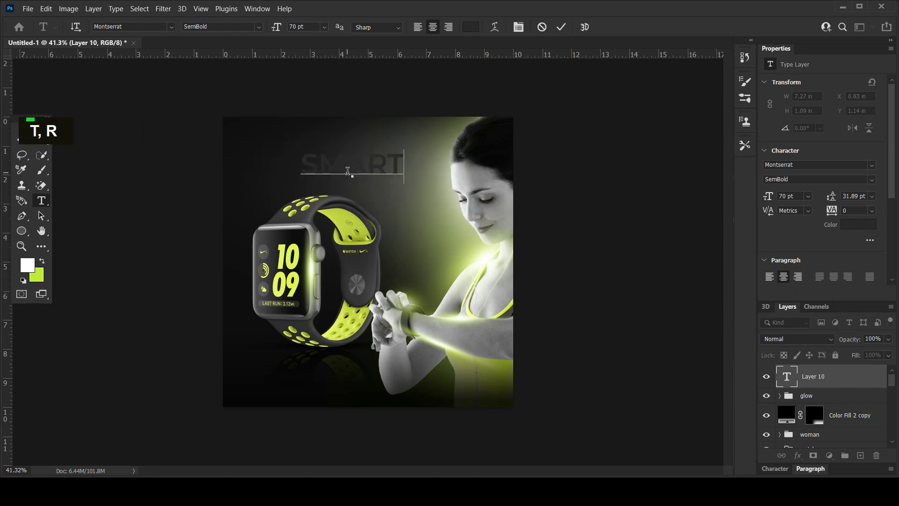
Change the color of the SMART text to white.
key("ctrl+a")
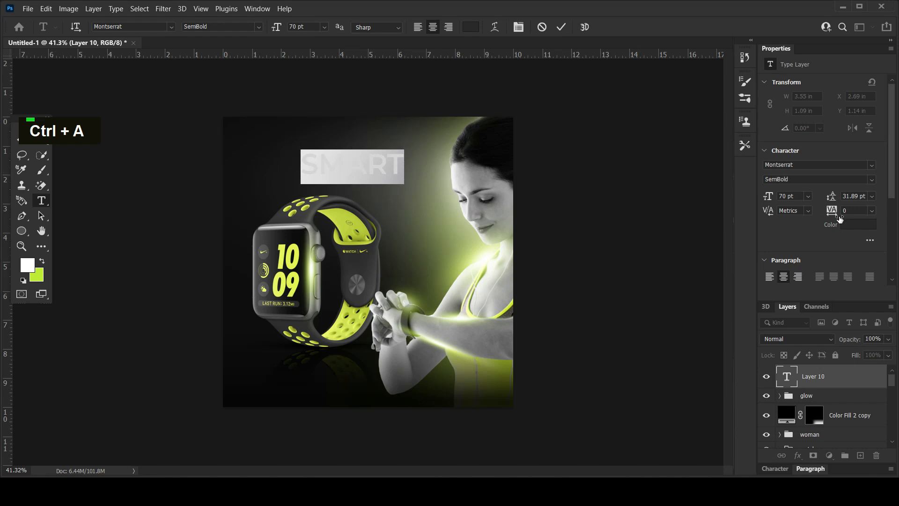
left_click(855, 225)
left_click_drag(588, 195, 582, 189)
left_click(831, 184)
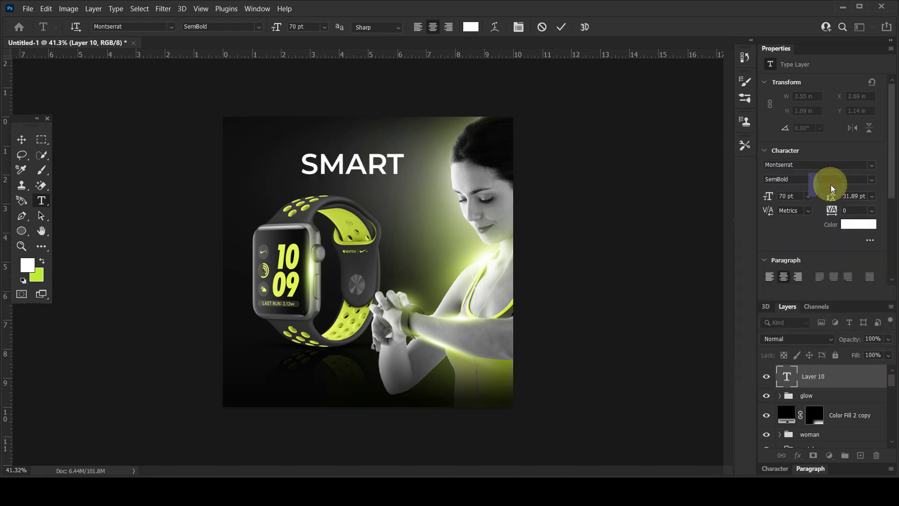
Scale the SMART text to about 162% and position it above the watch.
left_click(21, 140)
left_click_drag(358, 167, 418, 120)
left_click_drag(388, 152, 387, 169)
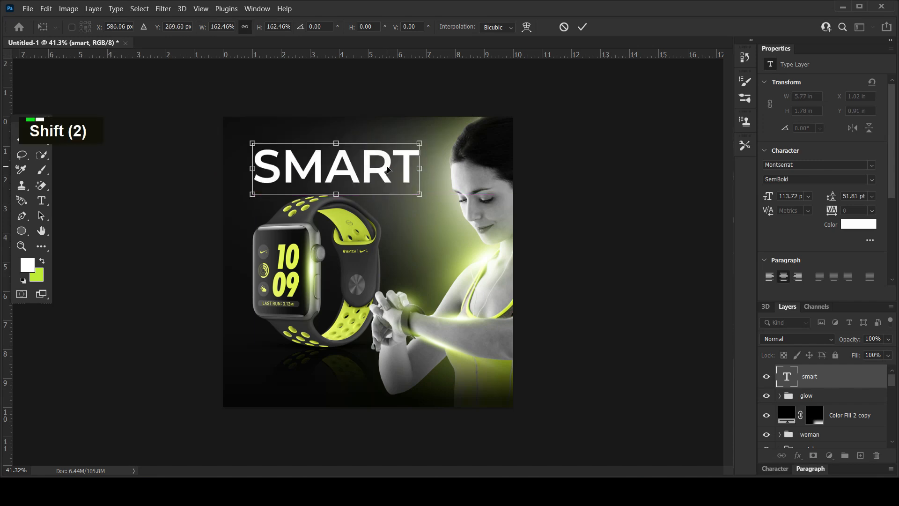
key("Return")
key("shift+Up")
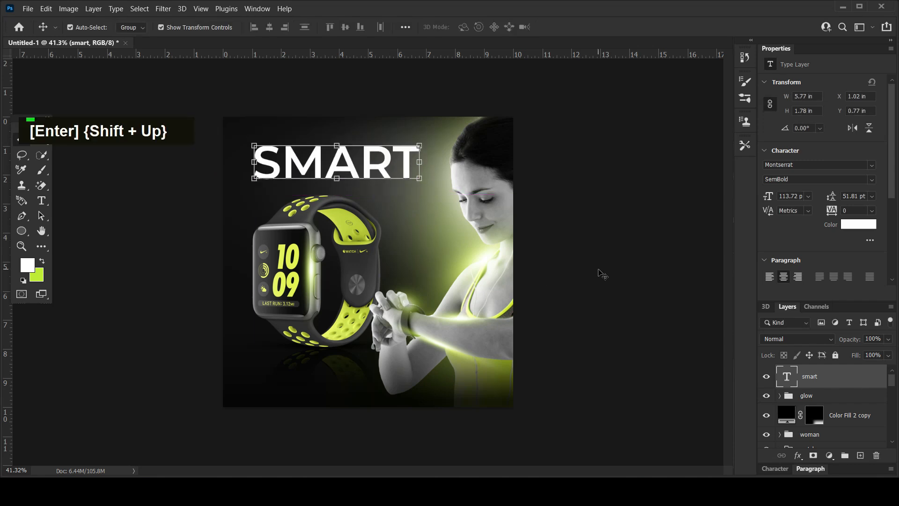
Enlarge the SMART text to about 6.14 in wide and nudge it up slightly.
left_click_drag(424, 182, 433, 197)
key("Return")
key("Return")
key("shift+Up")
key("shift+Up")
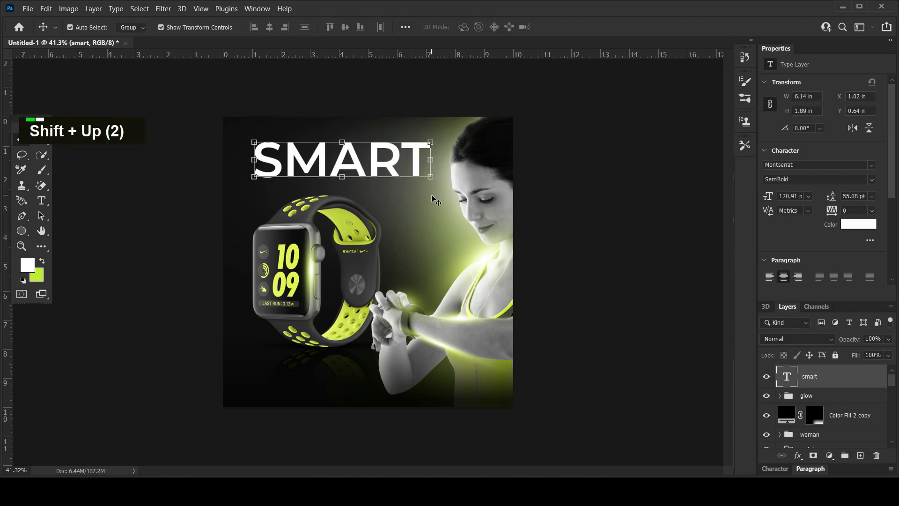
left_click(626, 257)
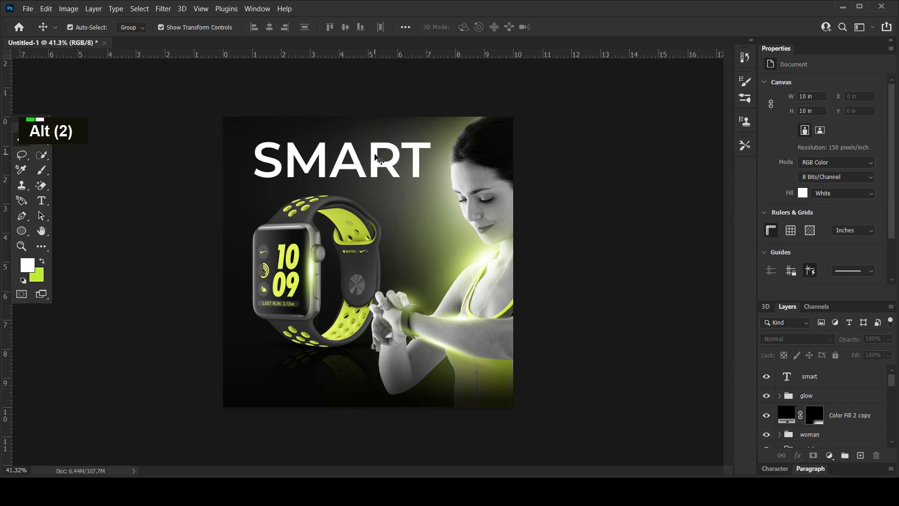
Duplicate the SMART text directly below itself and change the copy to WATCH.
left_click_drag(375, 155, 375, 197)
double_click(372, 201)
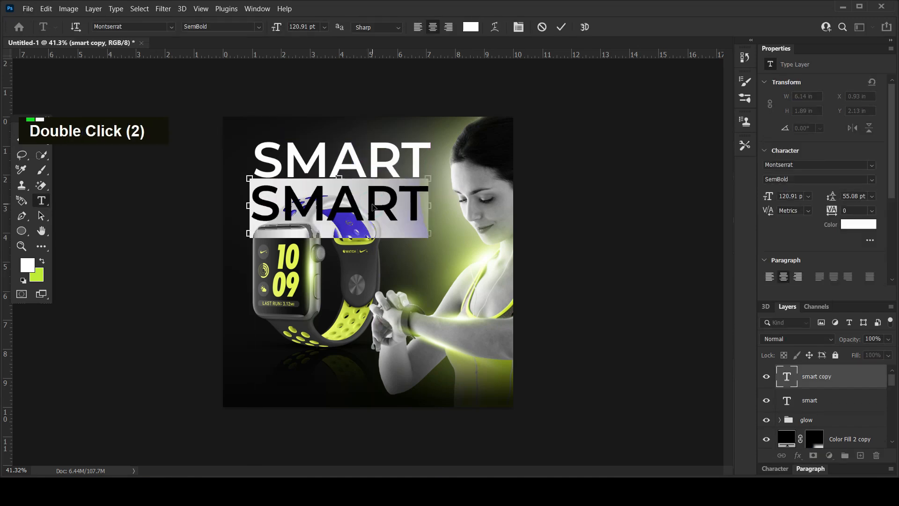
type("WATCH")
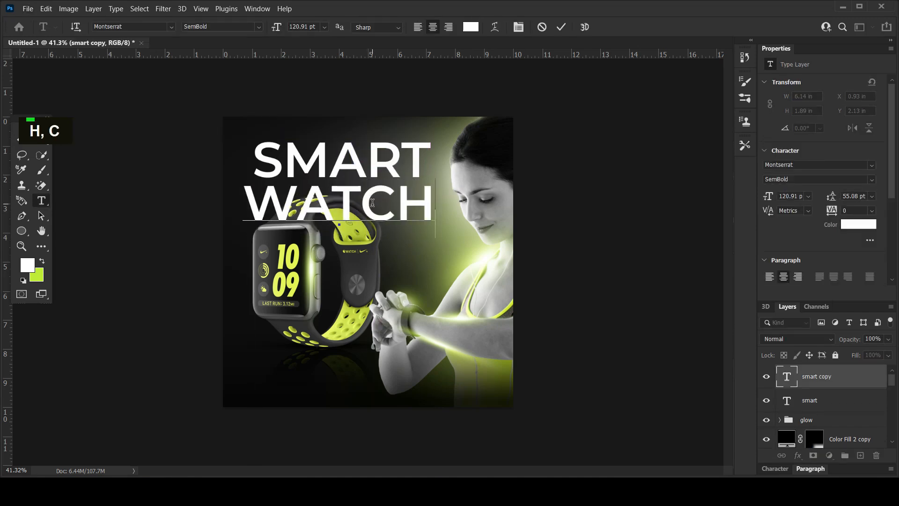
Set the WATCH text to 45 pt and move it under the left end of SMART.
key("ctrl+a")
left_click_drag(768, 195, 726, 209)
double_click(22, 139)
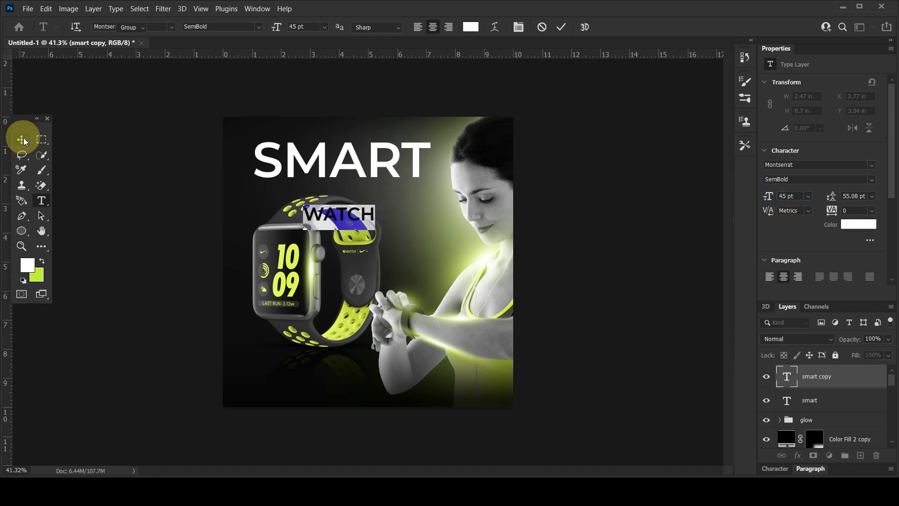
left_click_drag(365, 215, 315, 188)
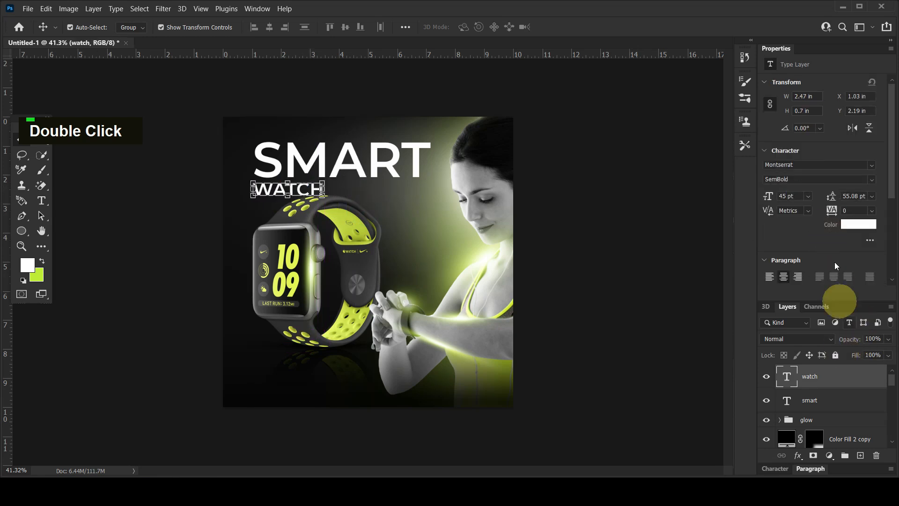
Set the WATCH text to 36 pt with left alignment and line it up closely under the S of SMART.
left_click_drag(771, 195, 765, 195)
left_click(767, 275)
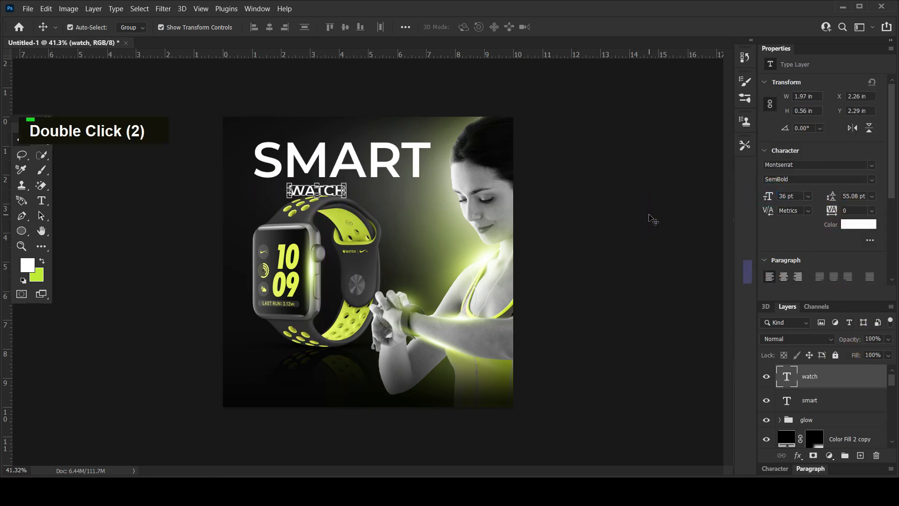
left_click_drag(341, 190, 309, 190)
left_click(623, 194)
left_click(280, 189)
key("shift+Up")
key("Down")
left_click(685, 257)
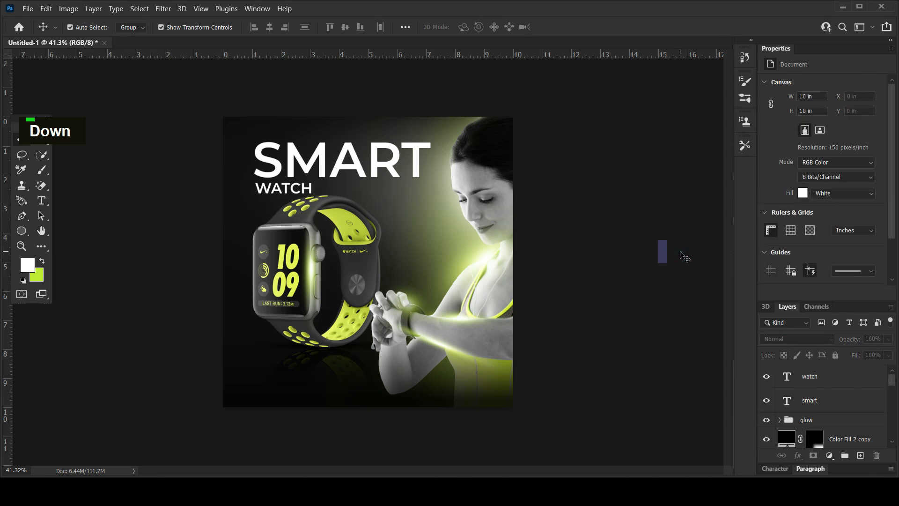
Scale the watch group down to about 90% and shift it slightly left beneath the title.
left_click(273, 275)
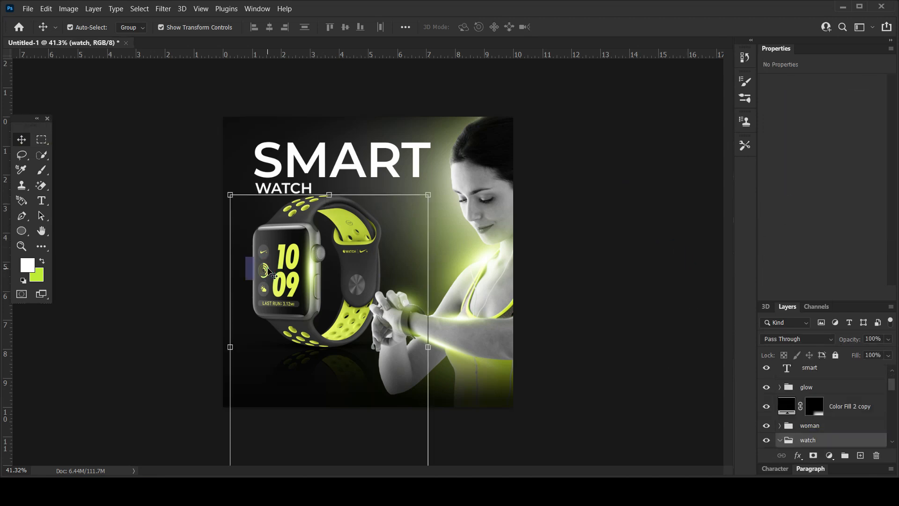
left_click_drag(426, 196, 417, 213)
left_click_drag(364, 323, 360, 327)
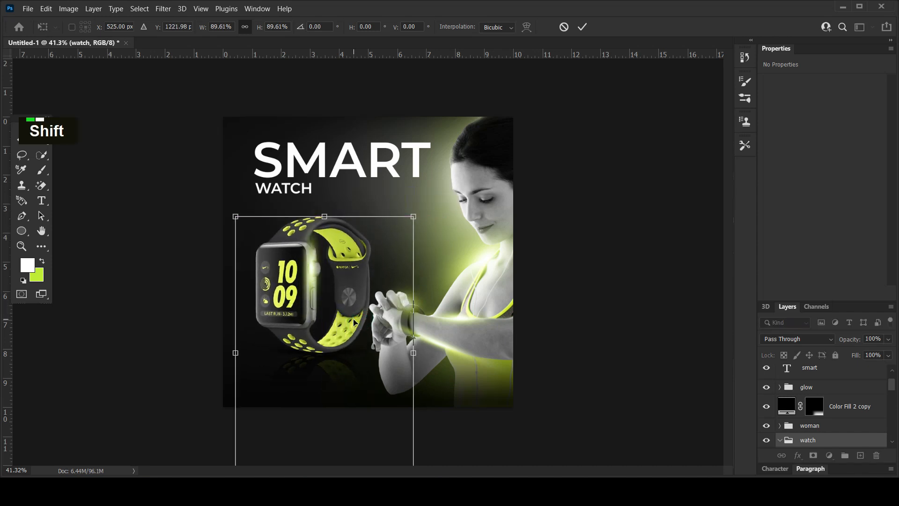
key("shift+Left")
key("Return")
key("shift+Left")
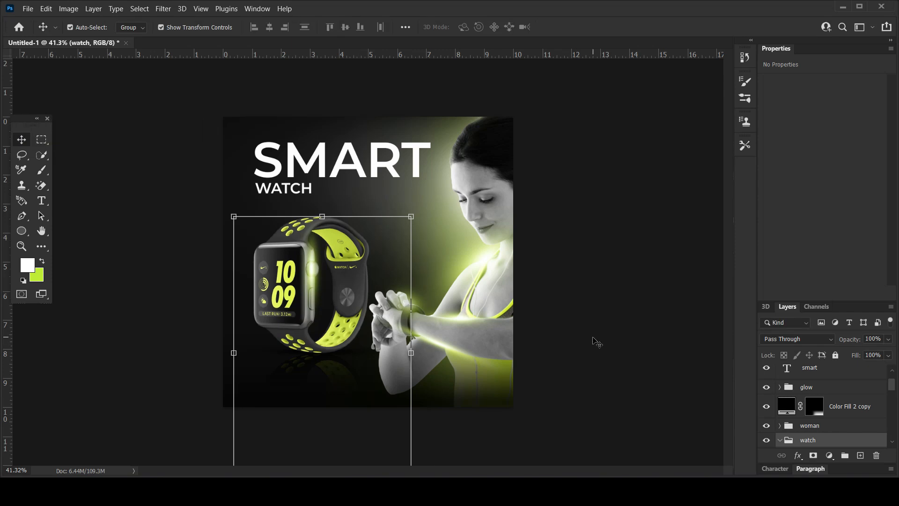
Enlarge the watch group slightly and fine-tune its vertical position below the title.
left_click_drag(412, 352, 423, 354)
key("Return")
key("shift+Down")
key("shift+Down")
key("shift+Up")
key("shift+Up")
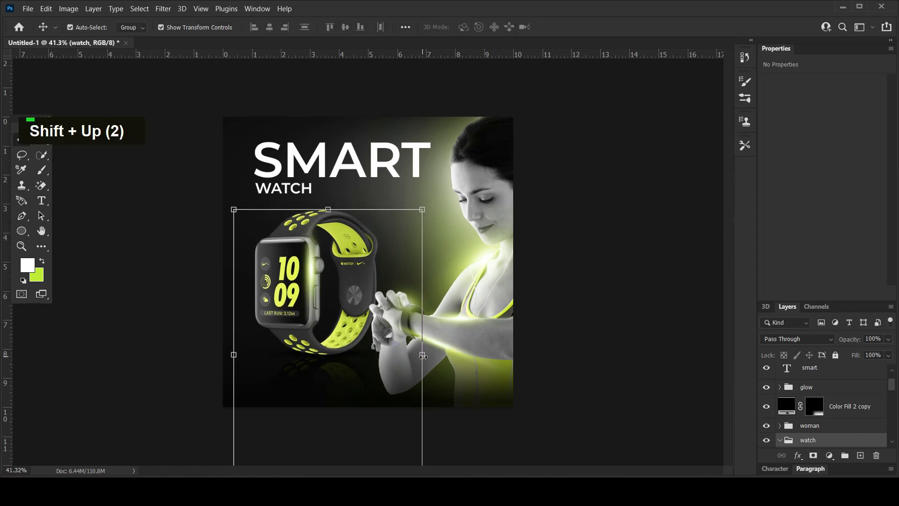
left_click(622, 314)
Add a two-line text reading 50% OFF between the watch and the woman and set it to 38 pt.
left_click(41, 201)
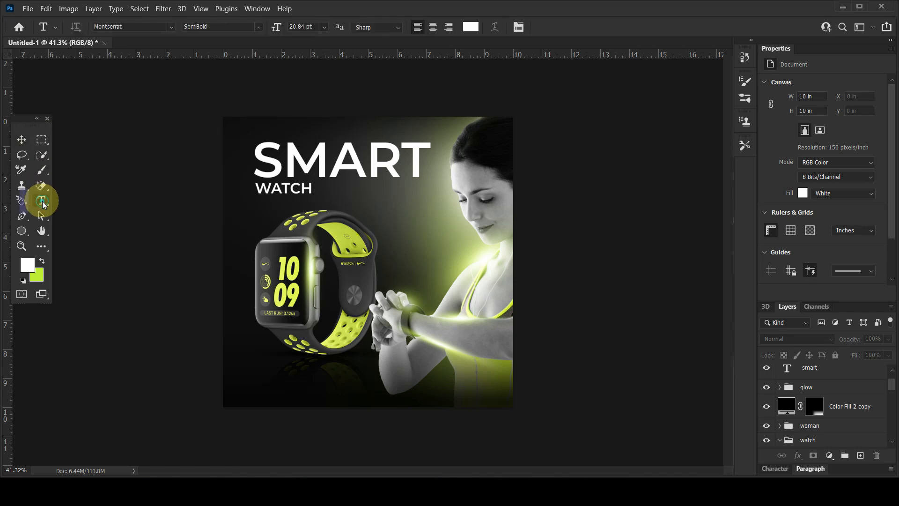
left_click(402, 221)
type("50")
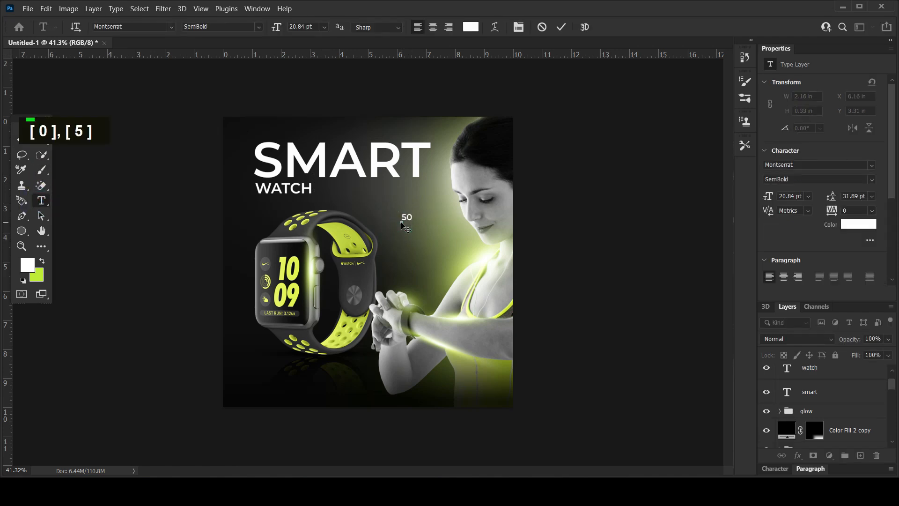
type("%")
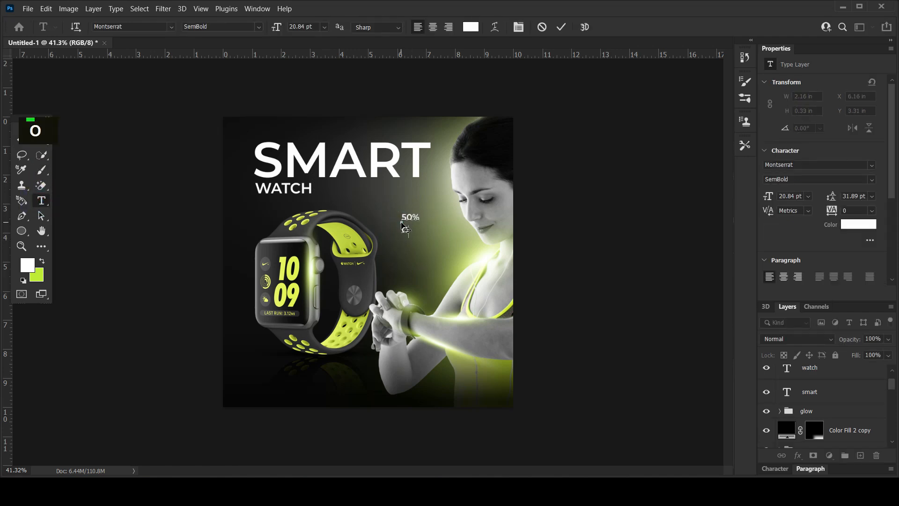
key("ctrl+a")
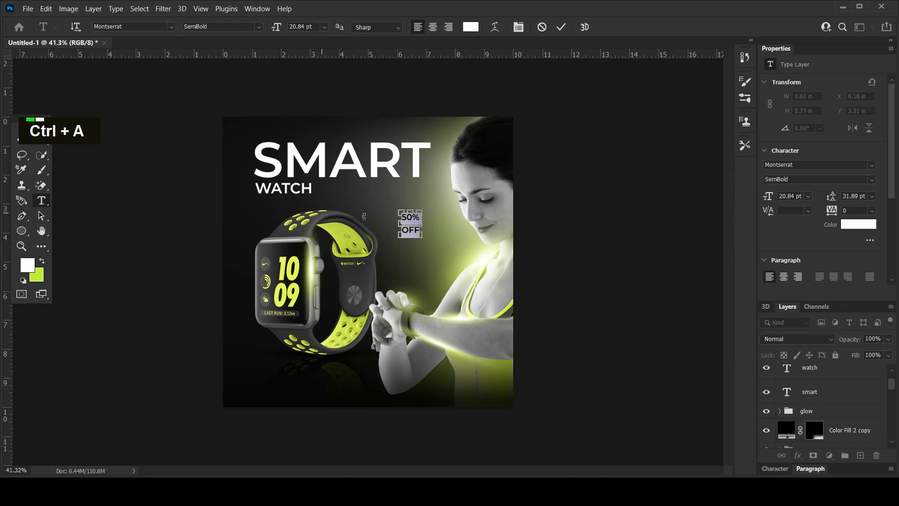
left_click_drag(768, 196, 780, 200)
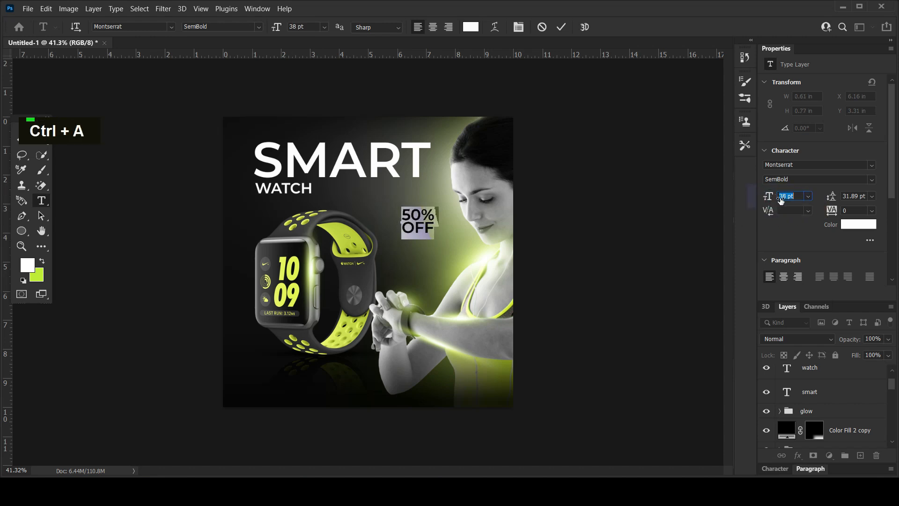
Set the word OFF to 26 pt and tighten the 50% OFF text's leading to 27 pt with left alignment.
left_click_drag(434, 229, 411, 230)
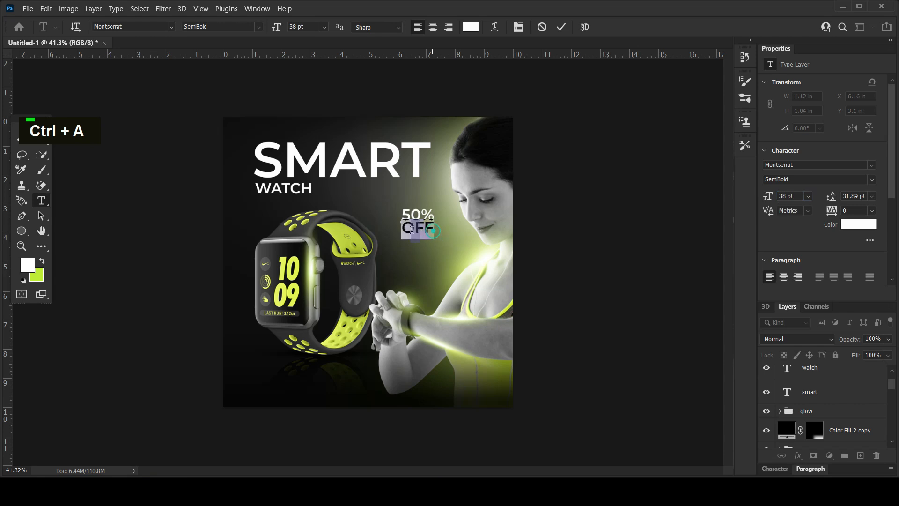
left_click_drag(766, 195, 763, 199)
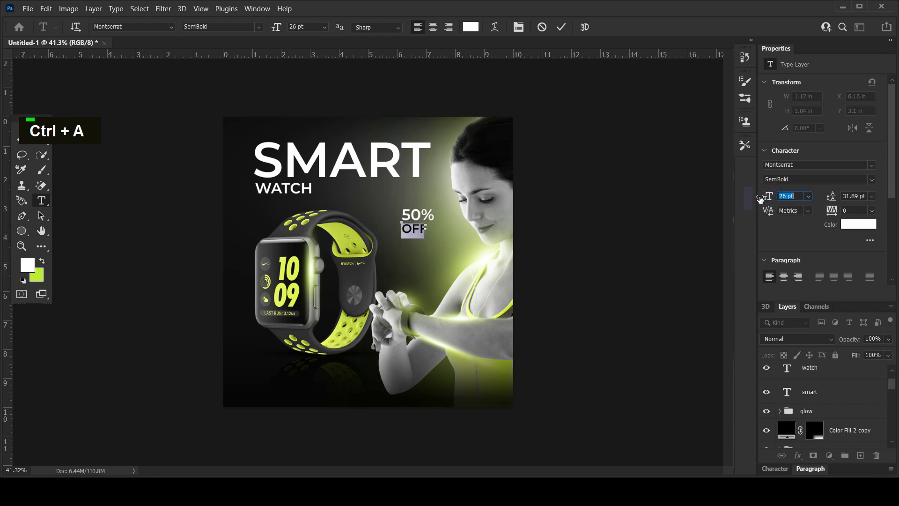
key("ctrl+a")
left_click_drag(831, 196, 831, 197)
left_click(797, 276)
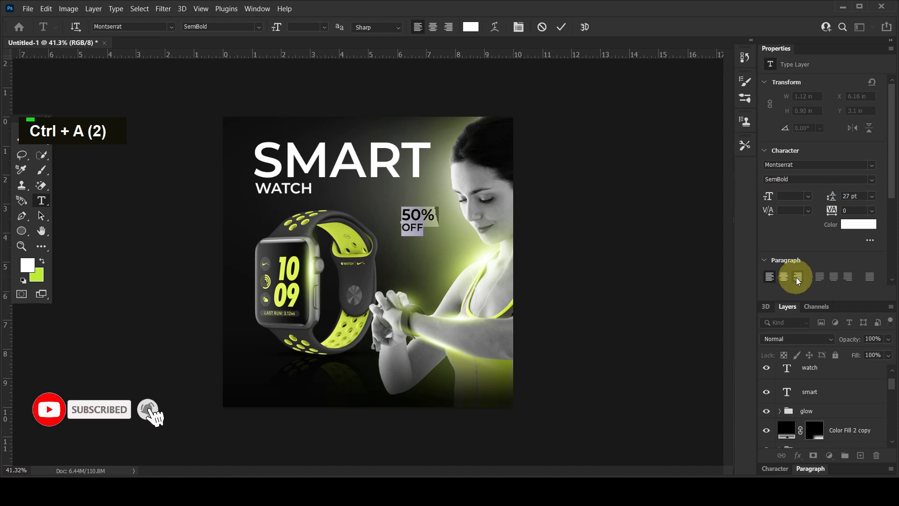
left_click(417, 253)
left_click(769, 276)
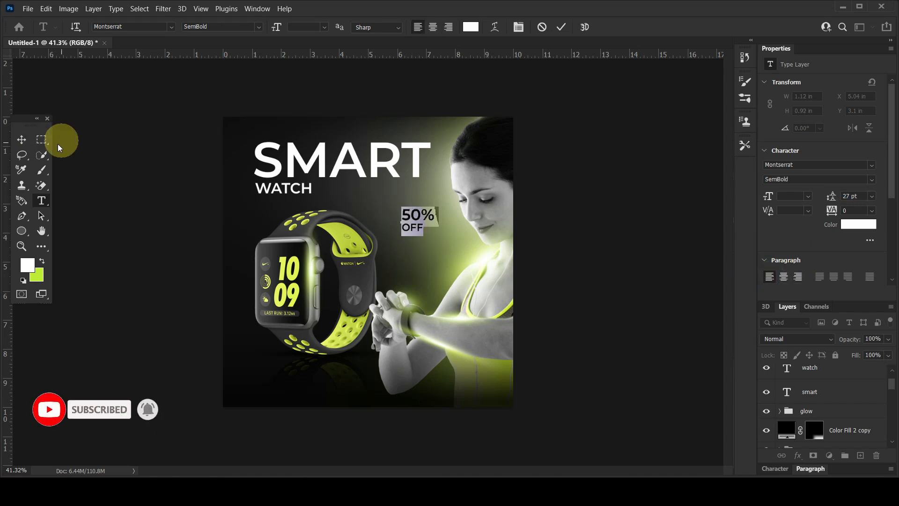
Move the 50% OFF text closer to the watch strap and scale it to about 117%.
left_click(21, 139)
mouse_move(420, 220)
left_mouse_down()
mouse_move(399, 227)
mouse_move(423, 211)
left_mouse_up()
key("Return")
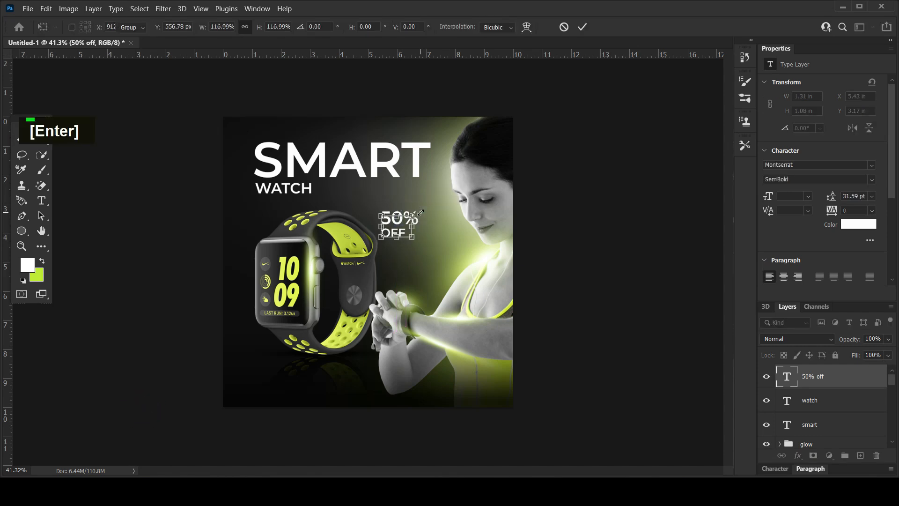
Draw a lime circle about 317 px wide behind the 50% OFF text, layered just below the watch group.
scroll(799, 424, "down", 5)
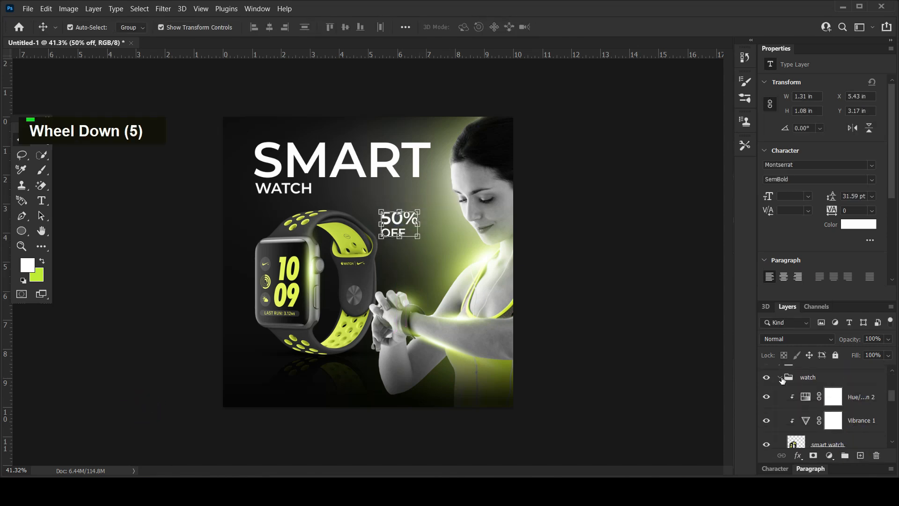
left_click(780, 378)
left_click(815, 397)
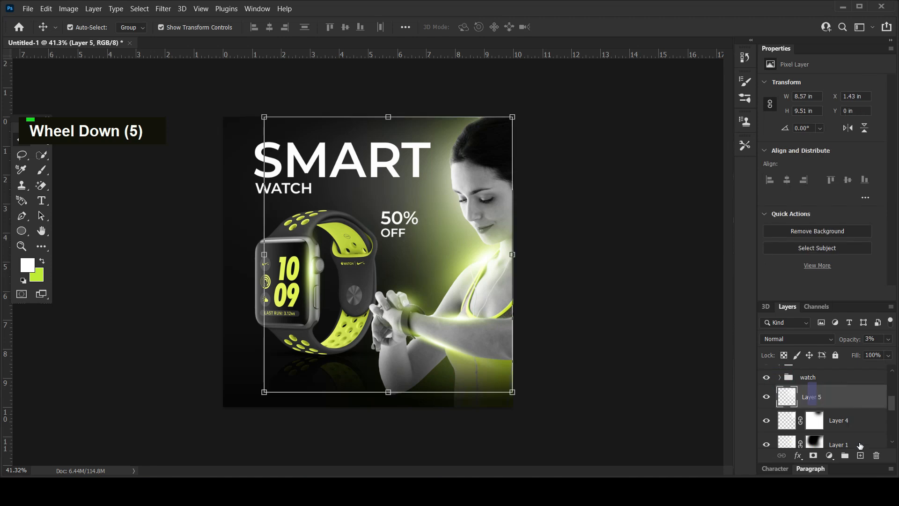
left_click(45, 260)
left_click(22, 226)
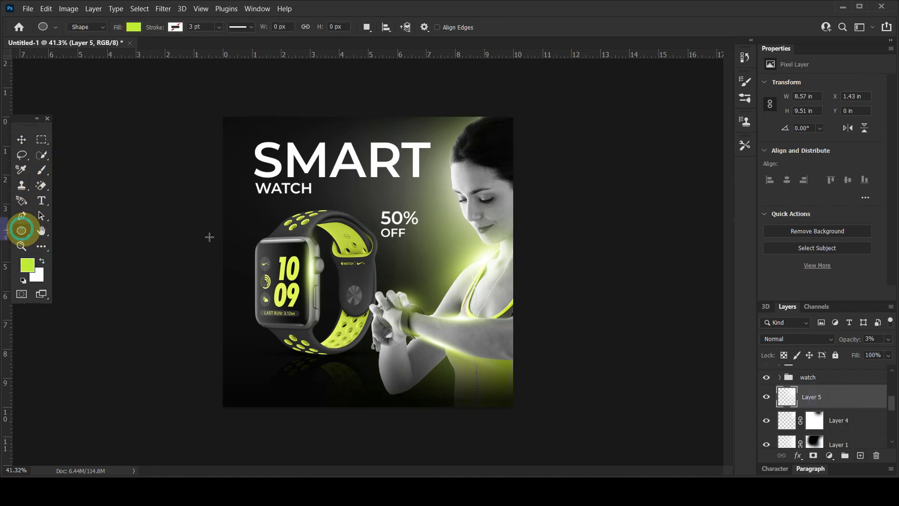
left_click_drag(363, 200, 460, 263)
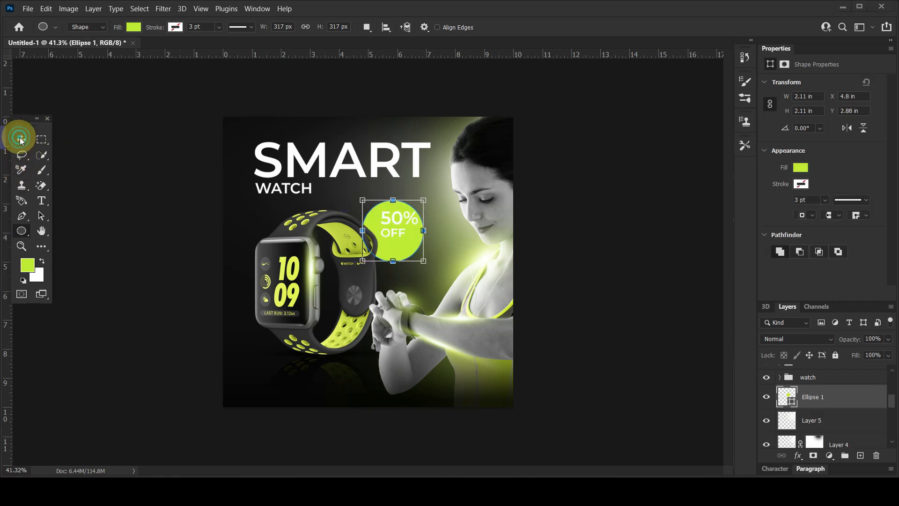
Shift the lime circle slightly up and right, and move the 50% OFF text down to centre it inside.
key("v")
left_click_drag(406, 249, 410, 254)
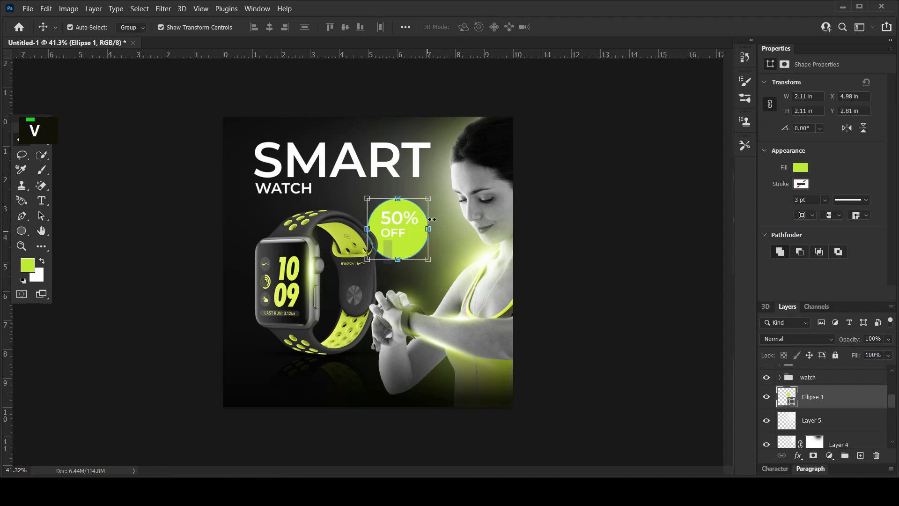
left_click(584, 232)
left_click_drag(401, 221, 401, 227)
key("shift+Down")
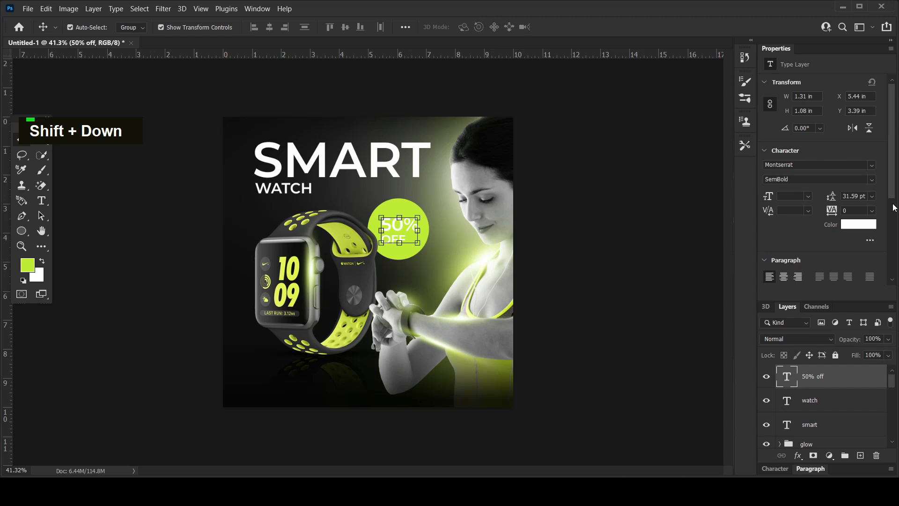
Change the 50% OFF text colour to near-black #121212 sampled from the dark background.
left_click(859, 225)
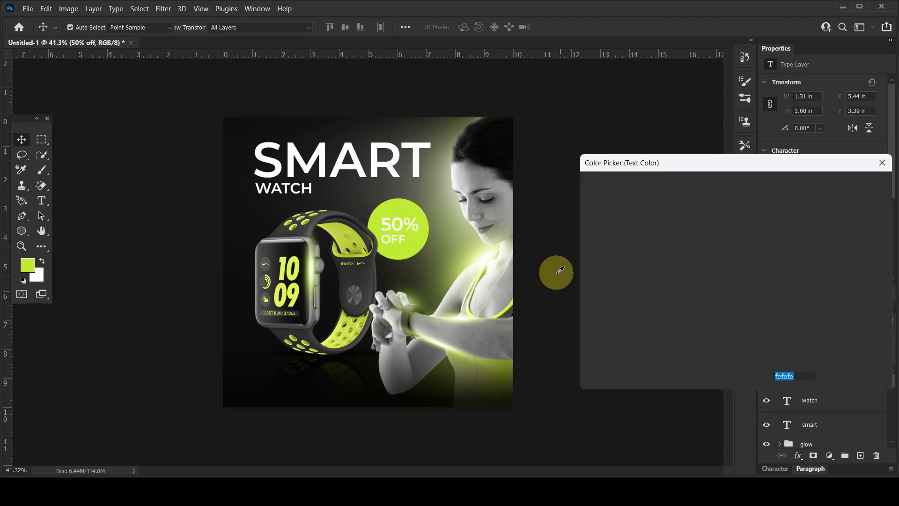
left_click(588, 316)
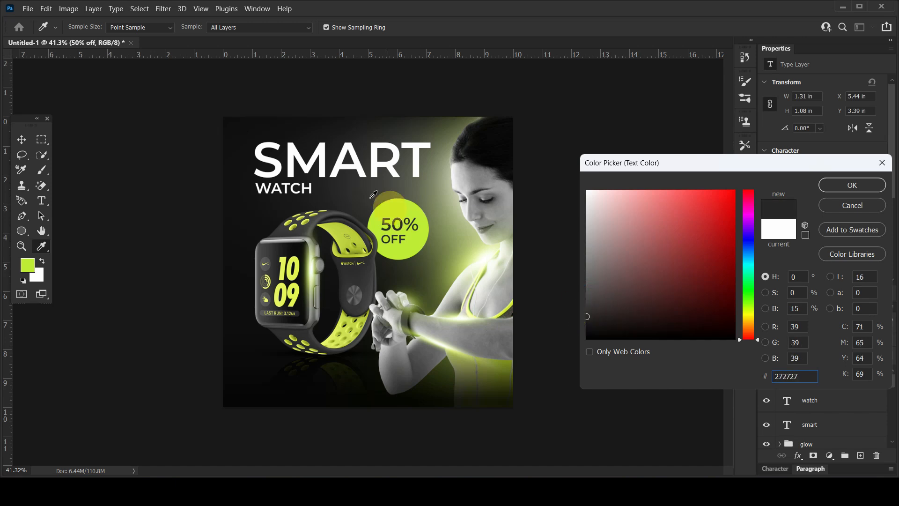
left_click(248, 201)
left_click(849, 187)
key("v")
left_click(21, 140)
Enlarge the 50% OFF text to about 1.53 in wide within the circle and set its weight to Bold.
left_click(417, 217)
left_click_drag(418, 216, 420, 214)
key("Return")
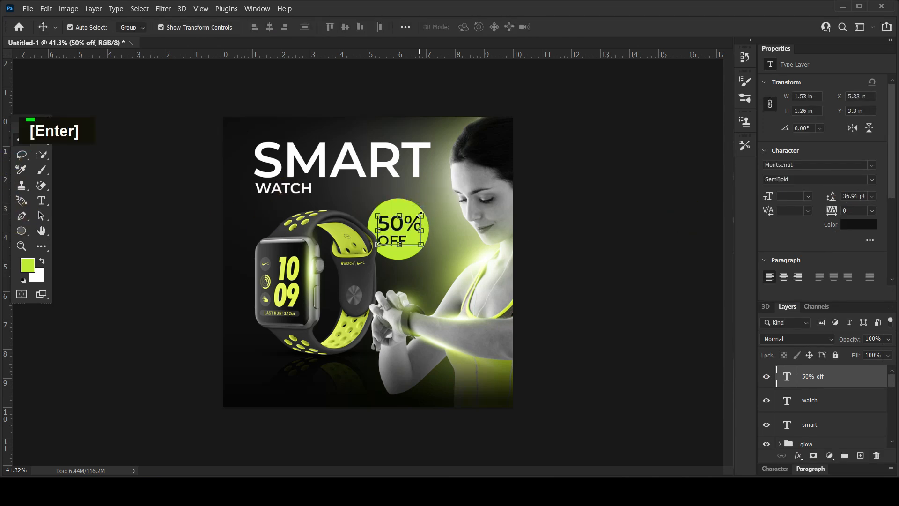
left_click(871, 179)
left_click(813, 299)
left_click(612, 264)
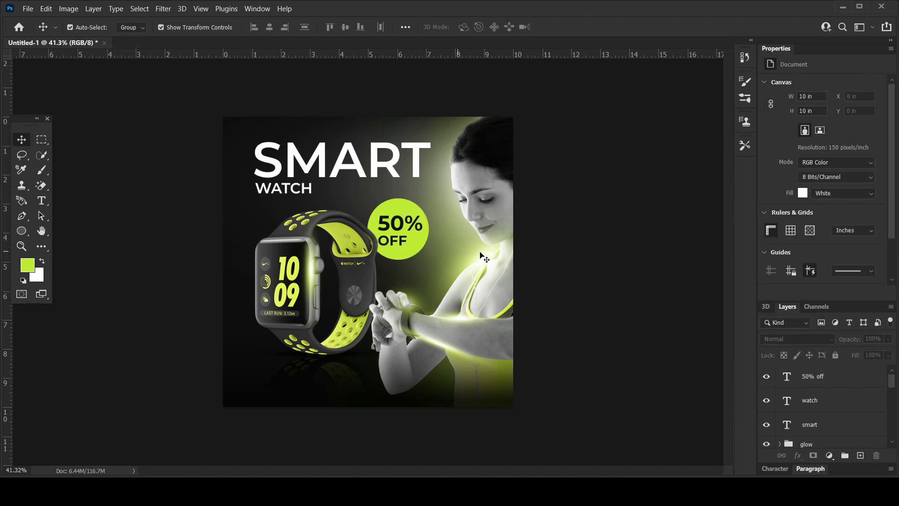
Add an ORDER NOW text, move it to the canvas's lower left below the watch, and scale it down to about 15 pt.
scroll(554, 258, "down", 2)
scroll(552, 257, "down", 2, "alt")
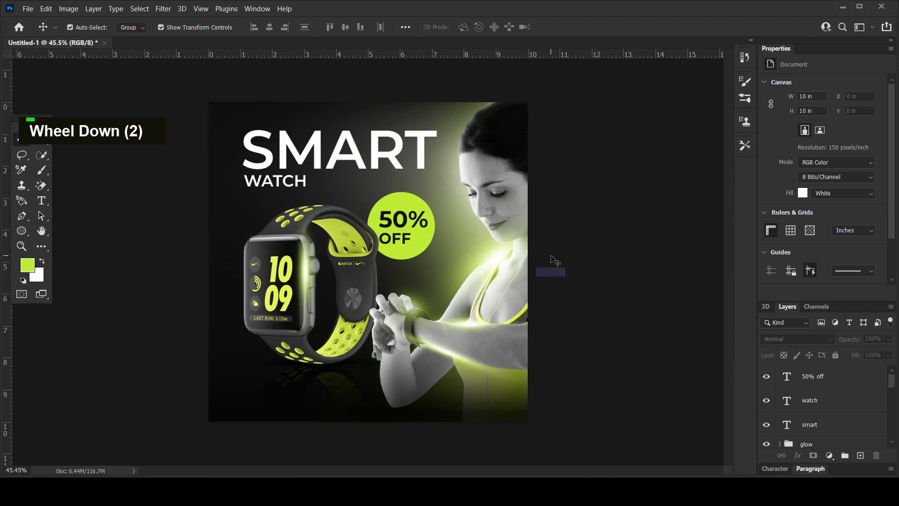
left_click(39, 205)
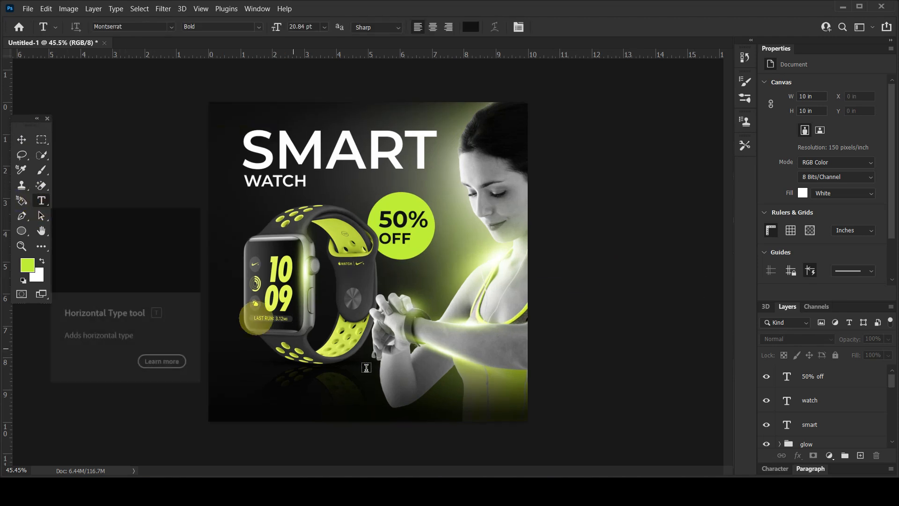
left_click(431, 396)
type("ORDER now")
left_click(21, 140)
left_click_drag(499, 380, 269, 399)
key("Return")
left_click(579, 382)
Try lime and black on the ORDER NOW text, then sample near-black #121212 from the 50% OFF text.
left_click(815, 368)
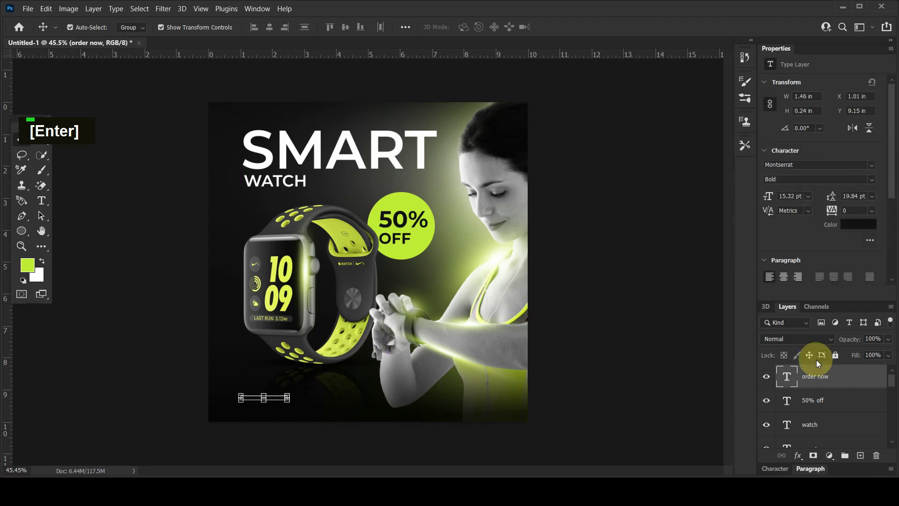
left_click(867, 225)
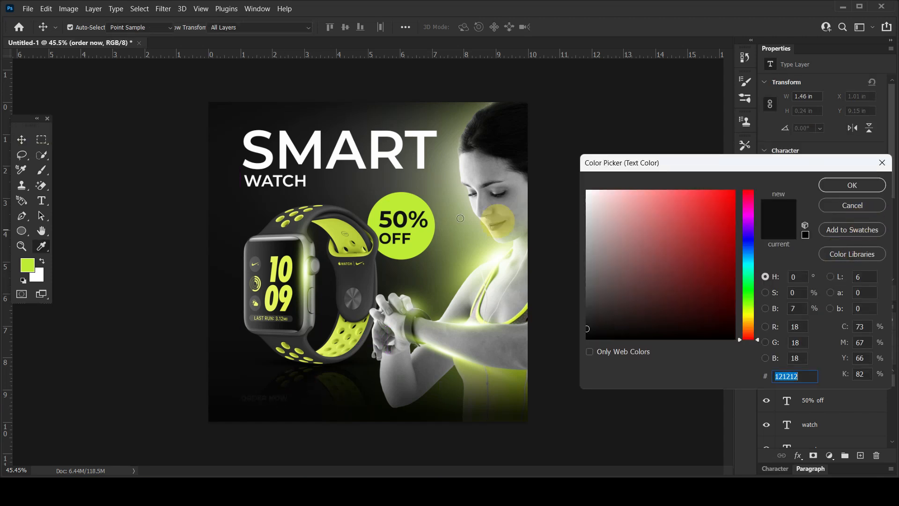
left_click(418, 198)
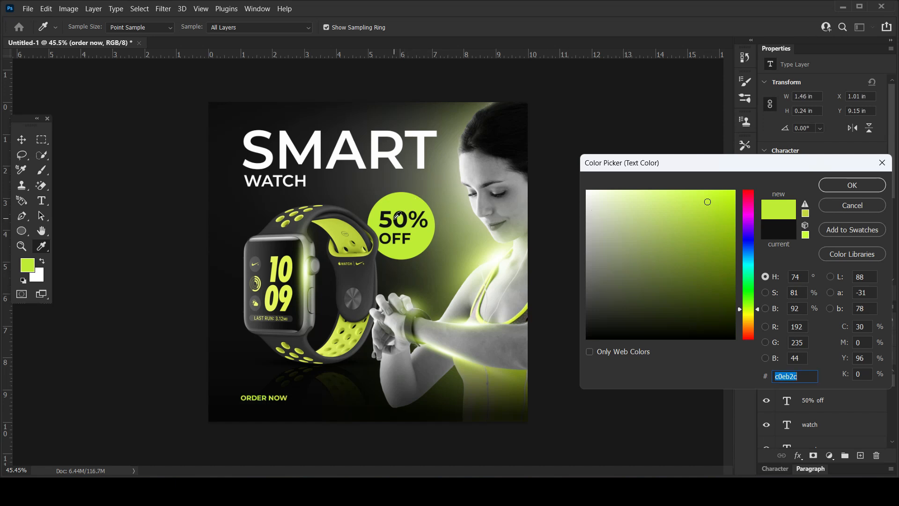
left_click_drag(591, 321, 580, 342)
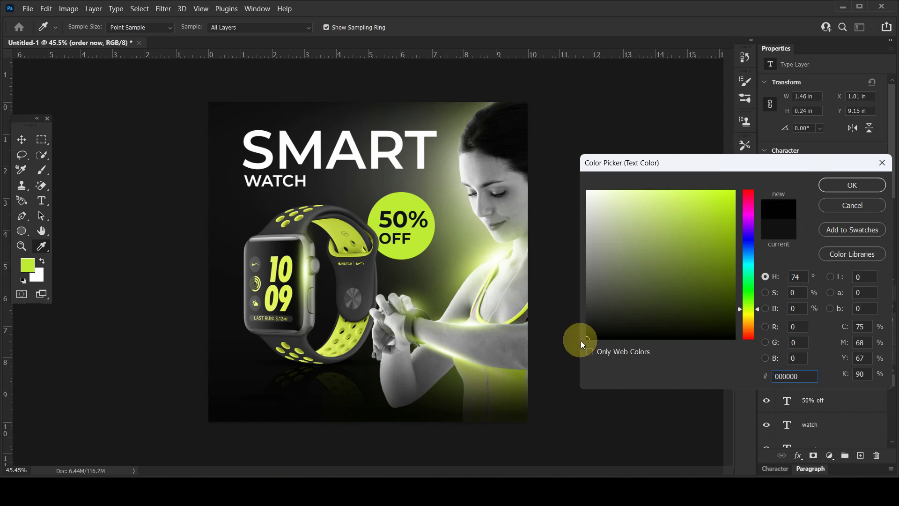
left_click(407, 217)
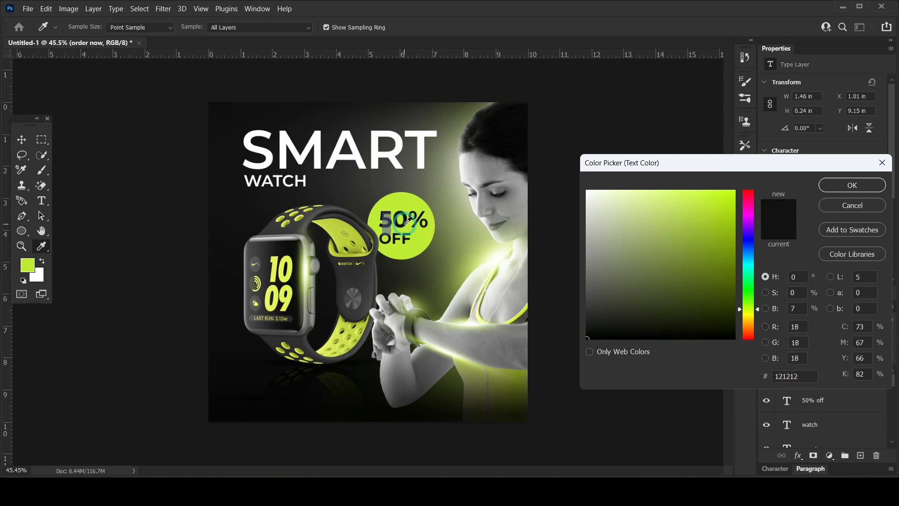
left_click(841, 184)
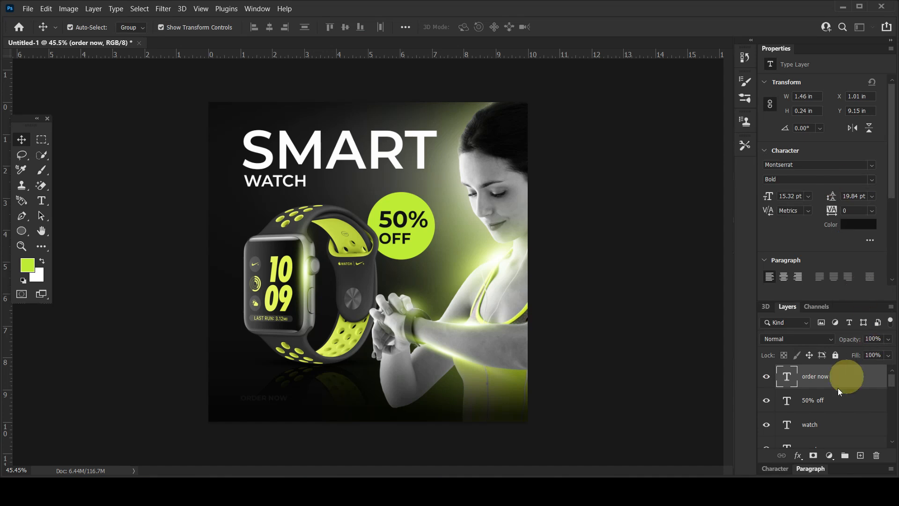
Draw a lime rectangle about 275 by 62 px behind the ORDER NOW text and round its corners to 31 px.
left_click(825, 399)
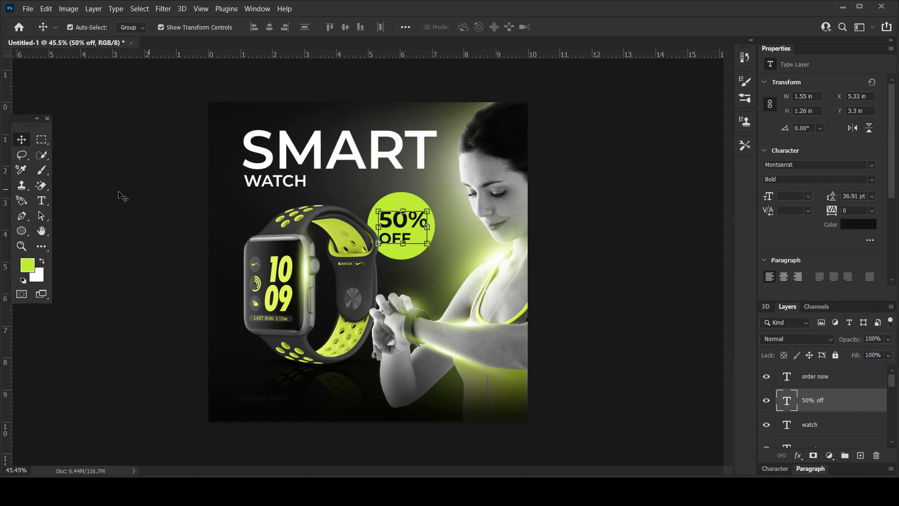
left_click(22, 230)
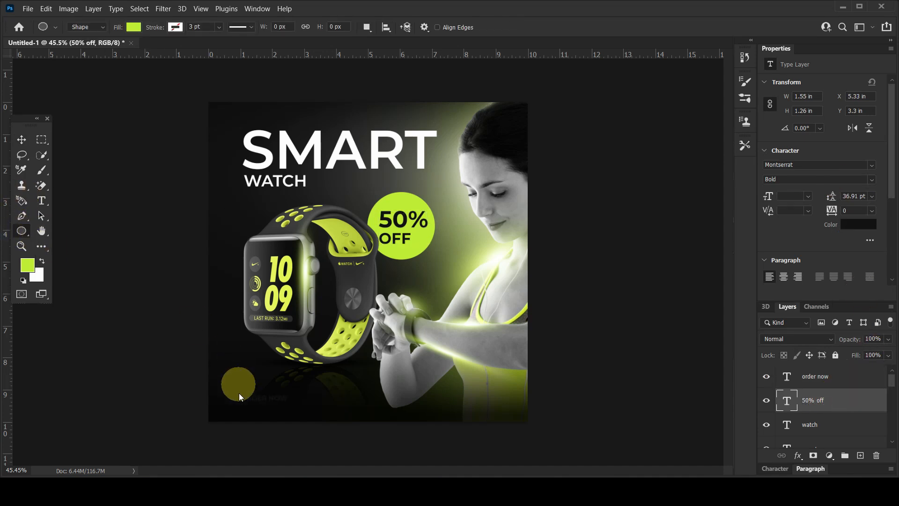
left_click_drag(234, 391, 294, 405)
left_click_drag(786, 231, 804, 236)
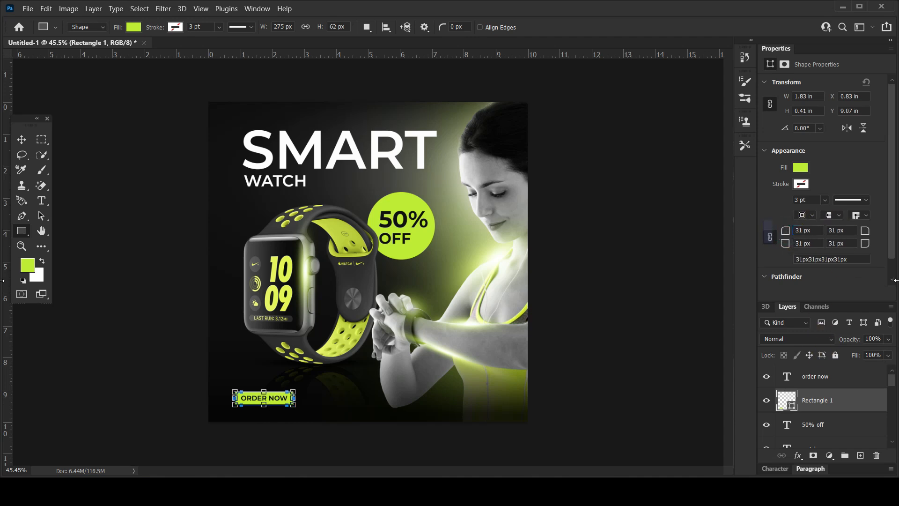
left_click(22, 139)
left_click(98, 252)
Nudge the ORDER NOW text down slightly within its lime button and group the text with the rectangle.
left_click(271, 402)
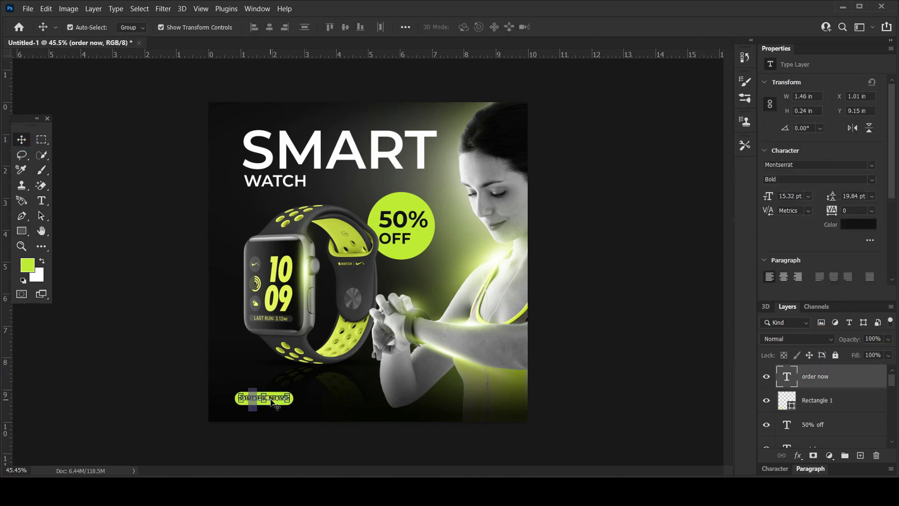
key("Down")
key("Down")
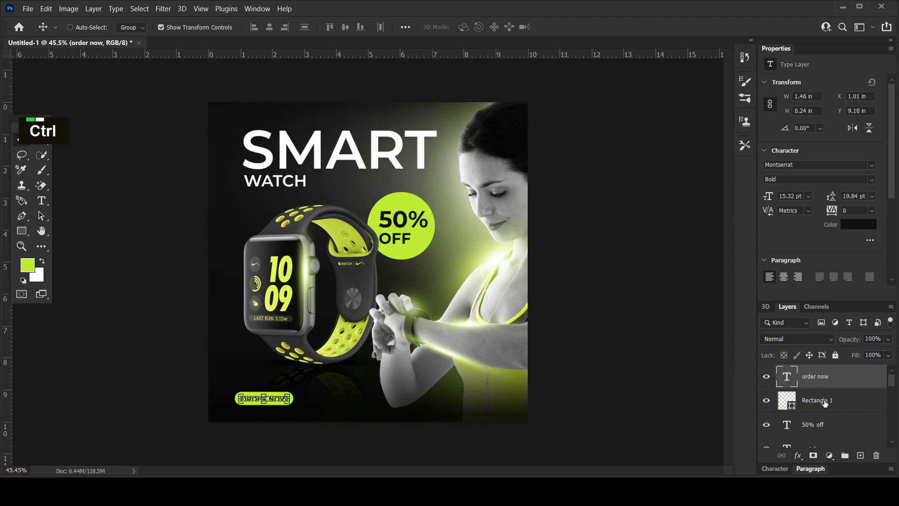
left_click(820, 402, "ctrl")
key("ctrl+g")
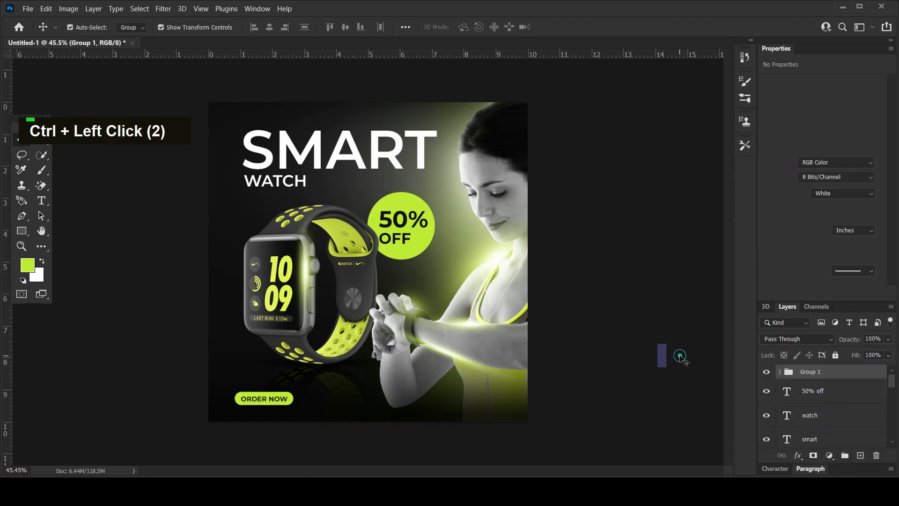
left_click(683, 359)
Add a vertical guide at the left edge of the SMART title and align the ORDER NOW button's left edge with it.
left_click_drag(264, 398, 269, 399)
left_click(164, 358)
left_click_drag(11, 346, 244, 345)
left_click(179, 366)
left_click_drag(267, 401, 269, 401)
left_click(157, 369)
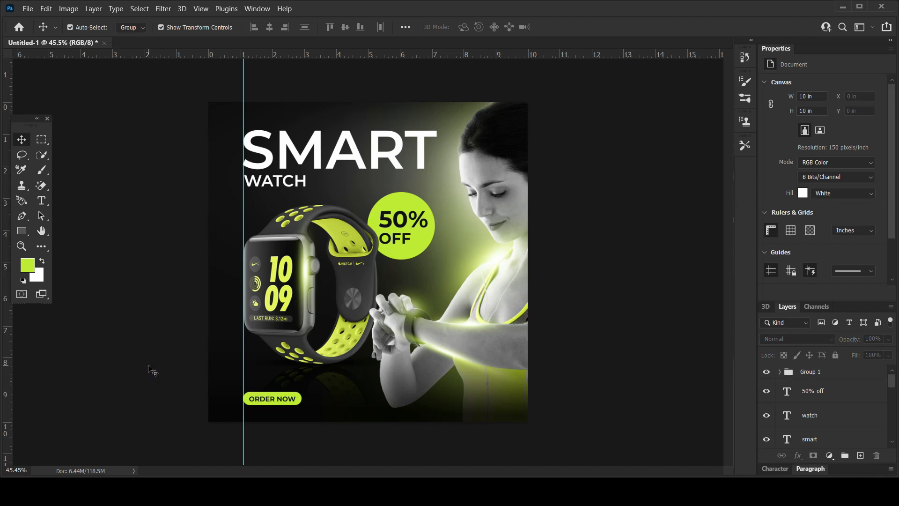
Move the vertical guide to about 0.9 in and align the SMART and WATCH texts and the ORDER NOW button with it.
left_click_drag(244, 374, 238, 374)
left_click(273, 189)
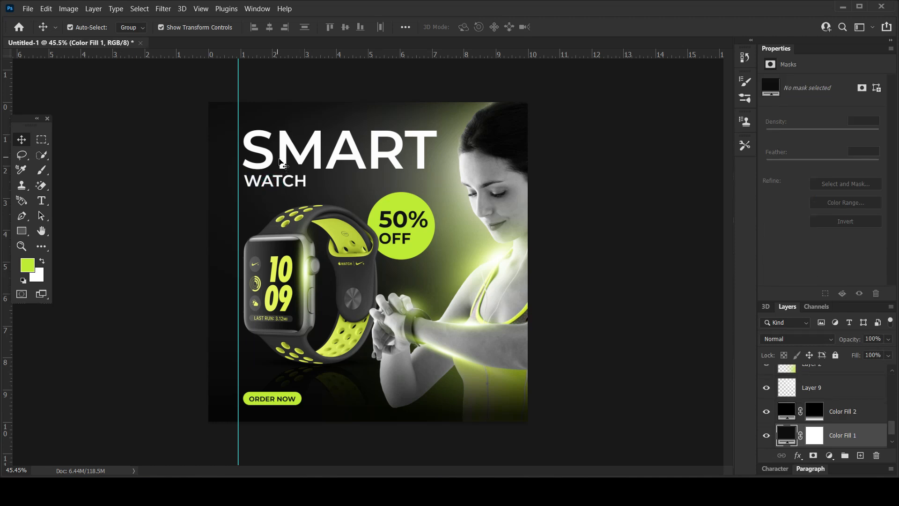
left_click(290, 185)
left_click(340, 151, "shift")
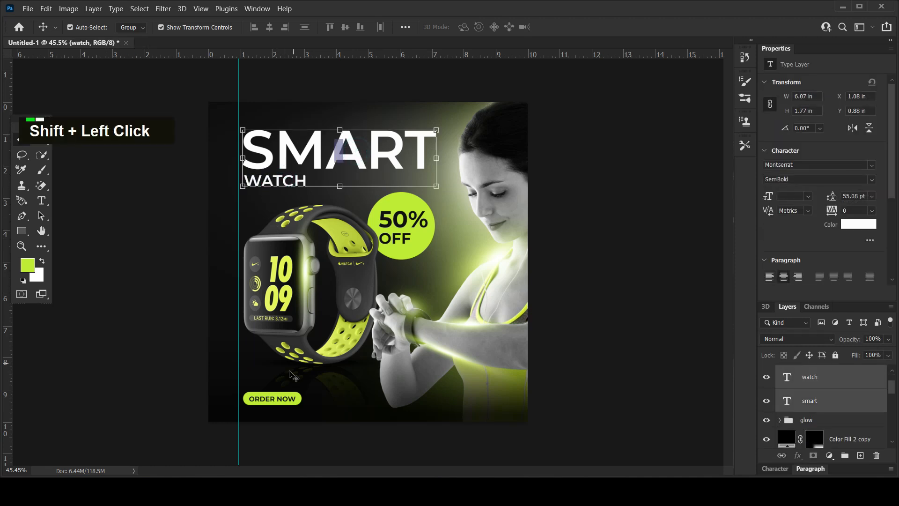
left_click(284, 399, "shift")
left_click_drag(285, 399, 280, 399)
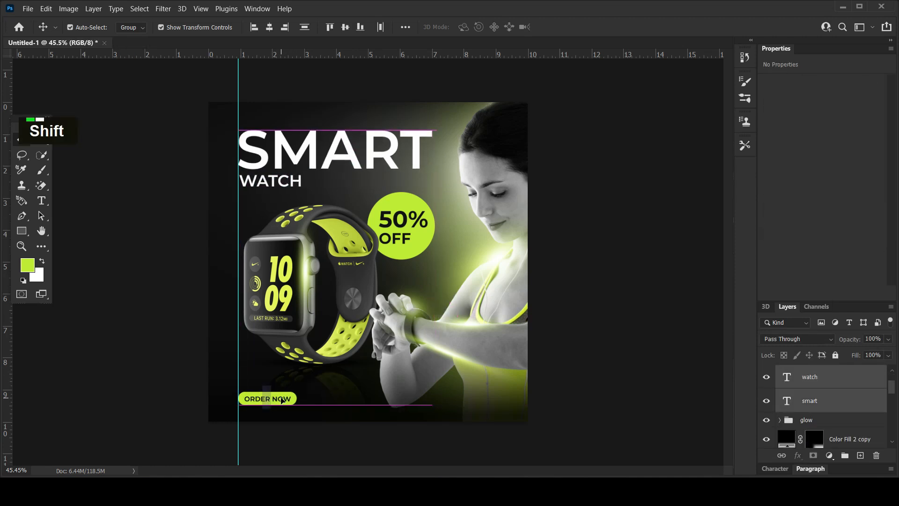
left_click(637, 276)
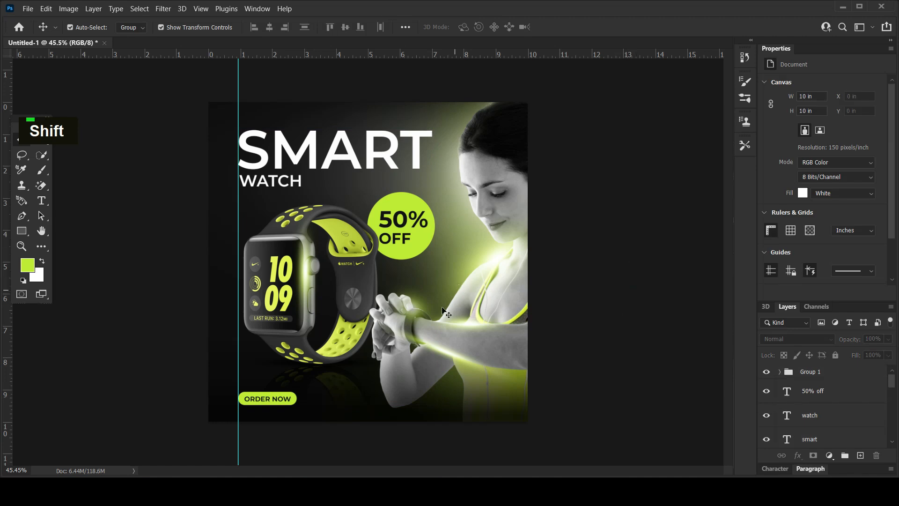
Nudge the ORDER NOW button group up by about 10 px.
left_click(268, 398)
key("shift+Up")
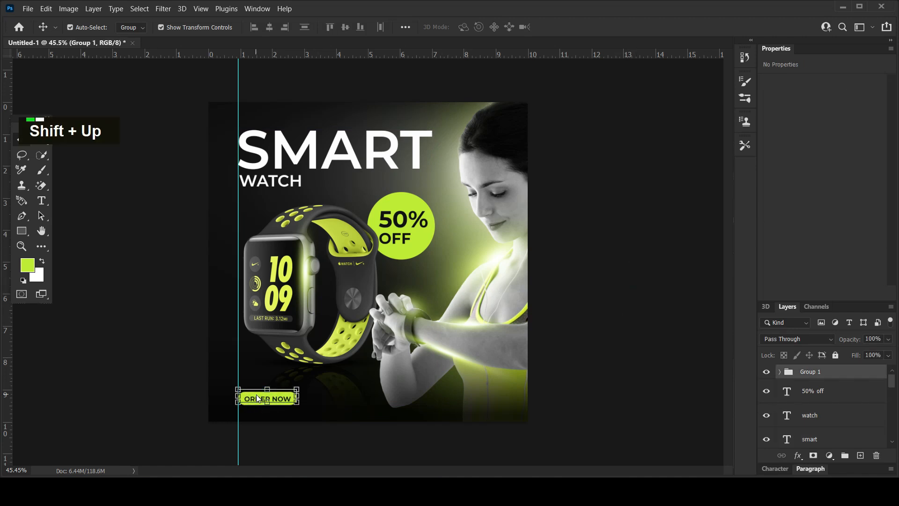
left_click(664, 342)
Place the social media icons image in the ad's lower-right corner, scaled to 36.75% and level with the ORDER NOW button.
left_click_drag(237, 92, 98, 193)
left_click(212, 490)
left_click_drag(221, 354, 433, 352)
left_click_drag(305, 244, 497, 402)
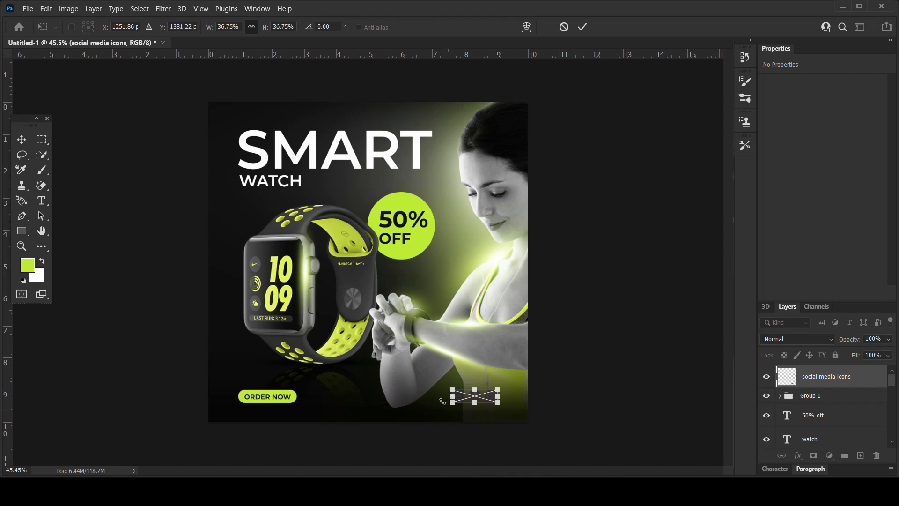
key("Return")
Add a near-white solid color fill layer above the social media icons and clip it to them.
left_click(830, 455)
left_click(811, 251)
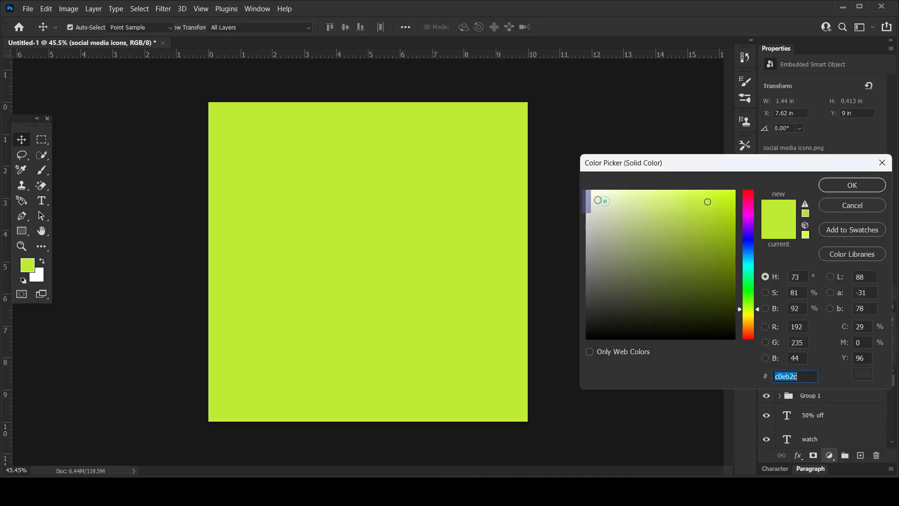
left_click_drag(598, 200, 585, 192)
left_click(834, 187)
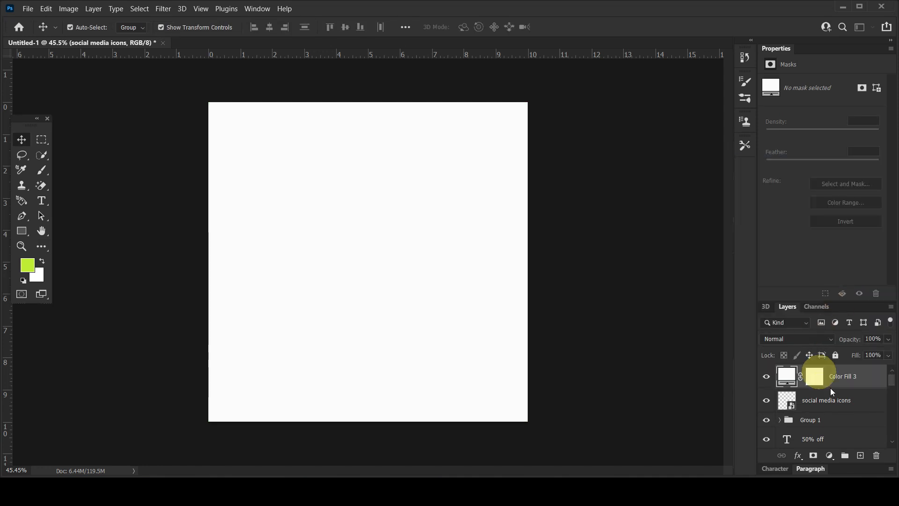
right_click(866, 378)
right_click(867, 377)
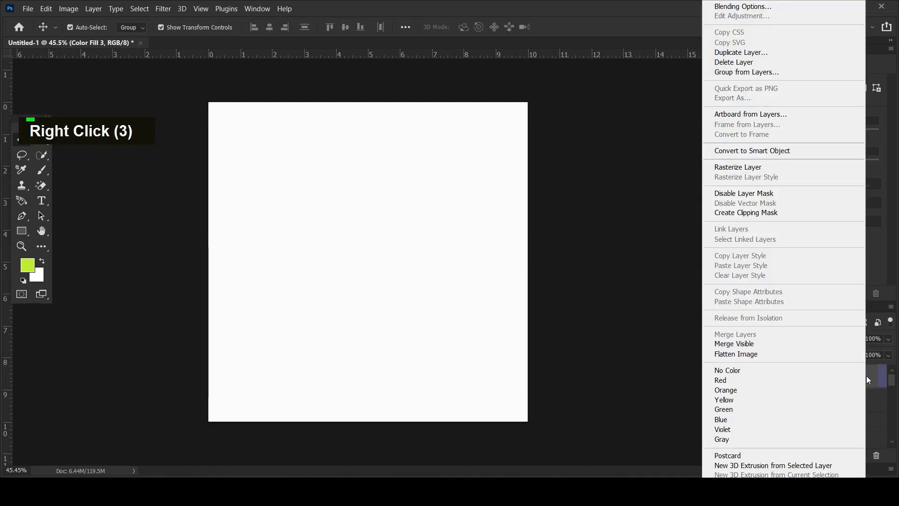
left_click(729, 216)
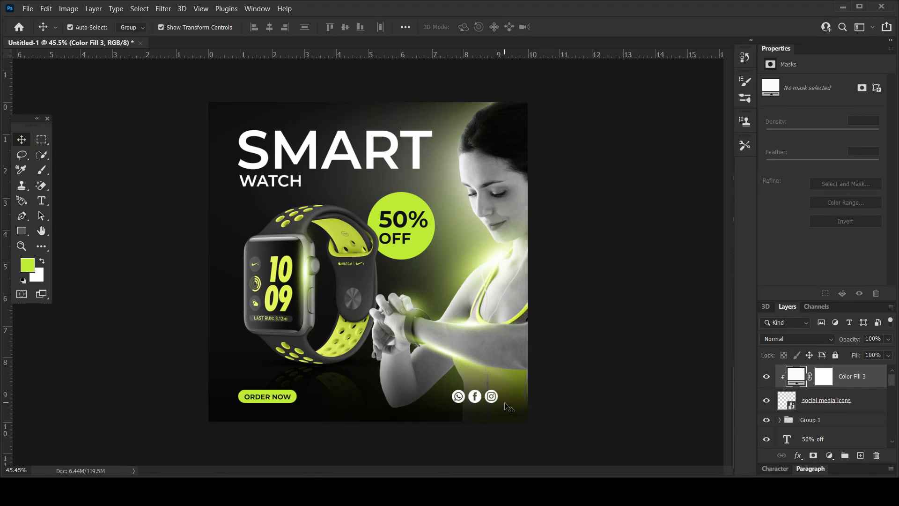
Group the social media icons with their clipped fill and scale the group down slightly from its left side.
left_click(853, 399, "ctrl")
key("ctrl+g")
left_click_drag(450, 395, 456, 396)
key("Return")
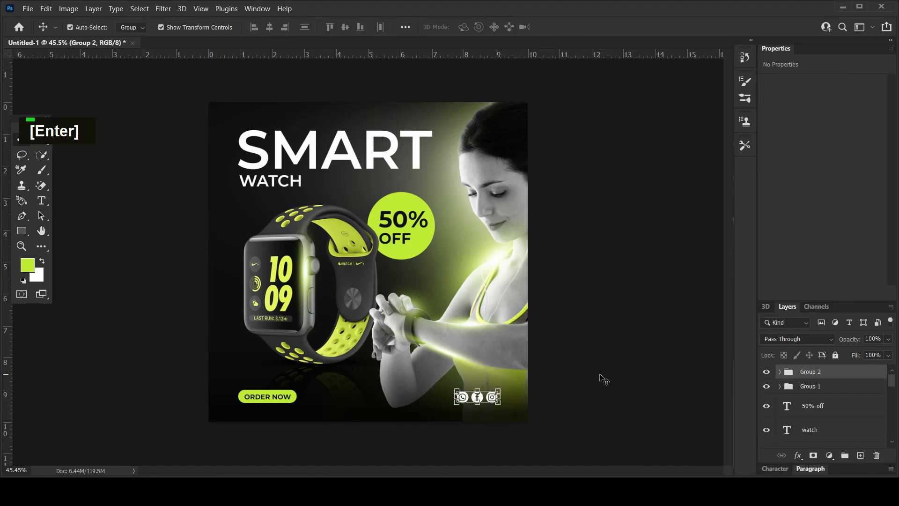
left_click(603, 376)
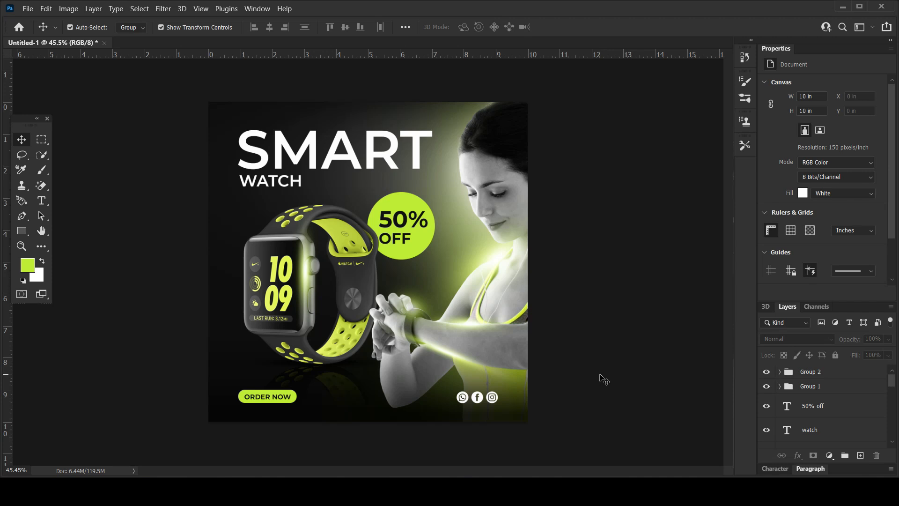
Set the tracking of the SMART title to -20.
left_click(367, 168)
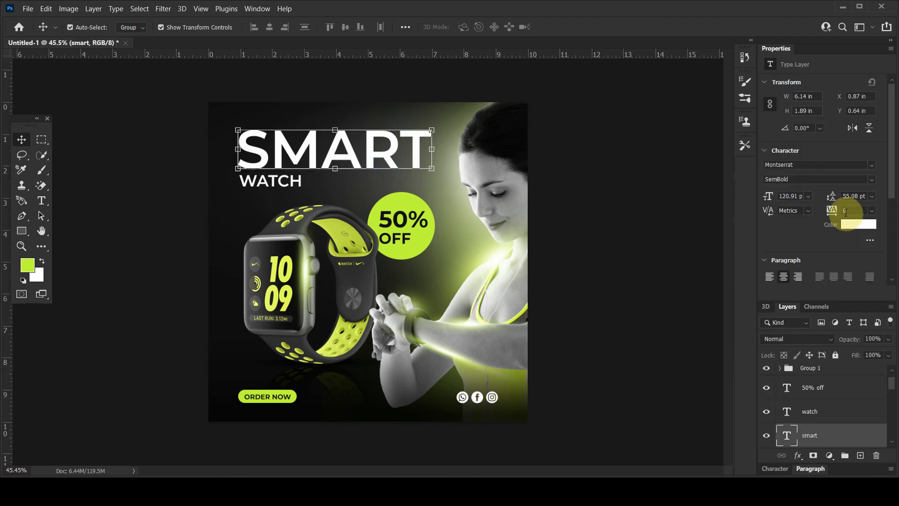
left_click(834, 209)
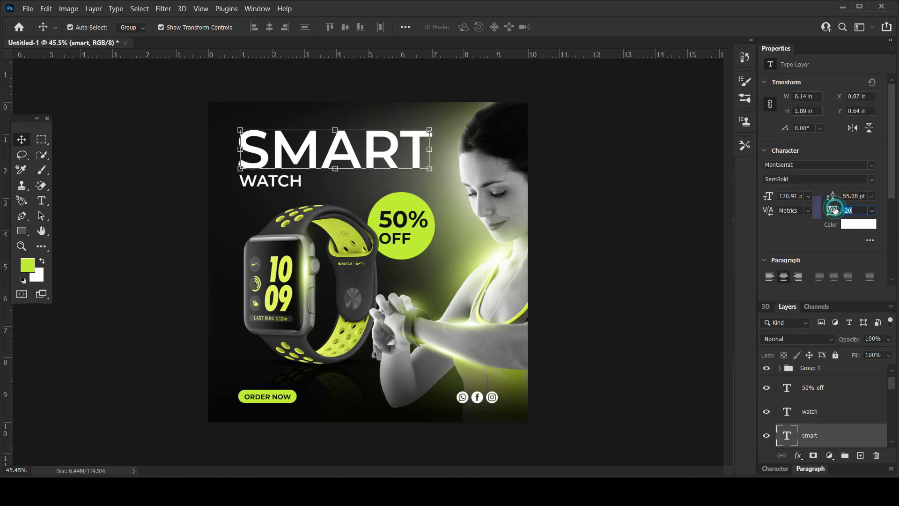
left_click(682, 217)
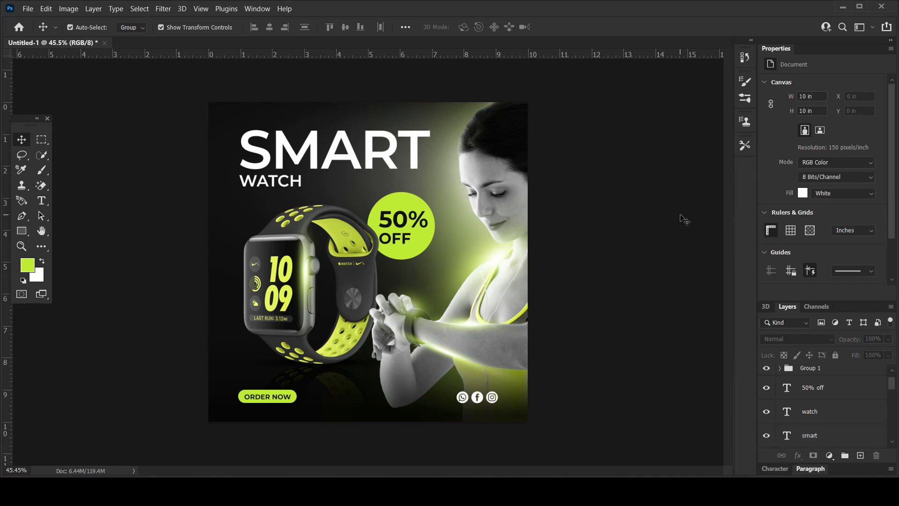
Scale the SMART title up to 103.84% and nudge it left to line up with WATCH.
left_click(411, 141)
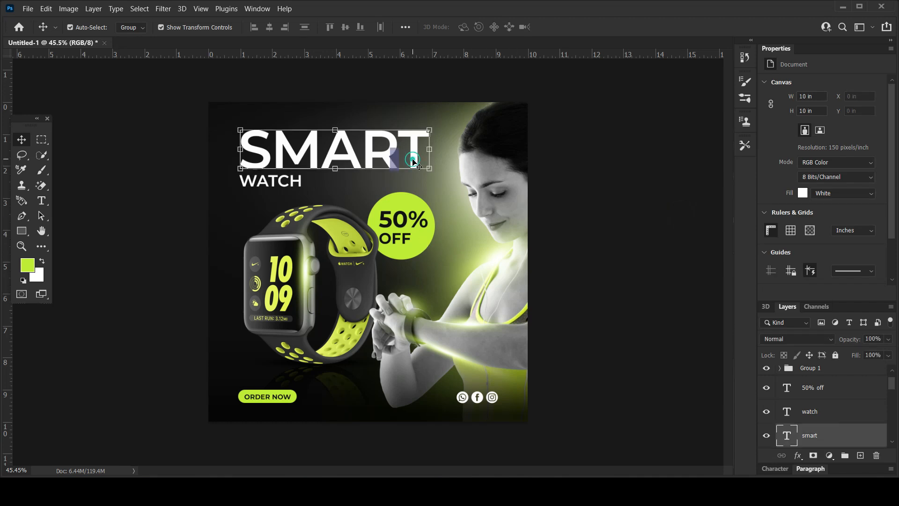
key("ctrl+t")
left_click_drag(430, 123, 437, 119)
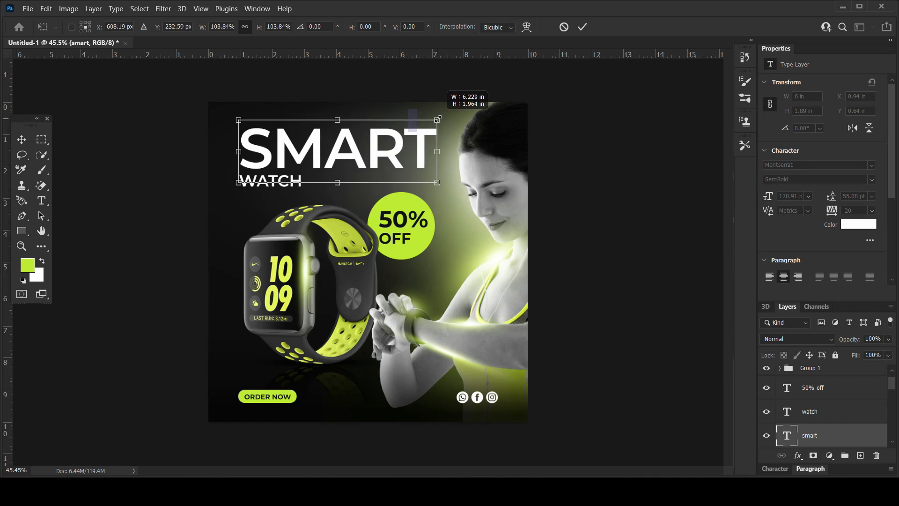
key("Return")
key("Return")
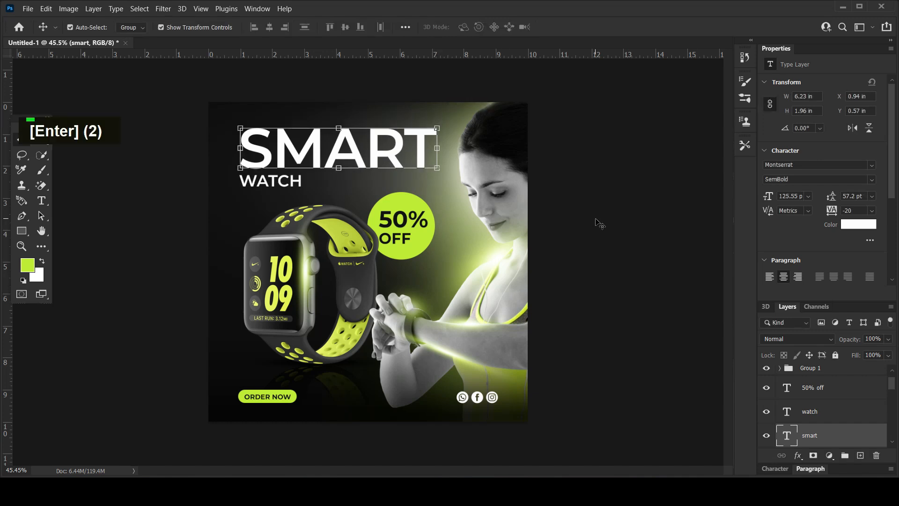
key("Left")
key("Left")
left_click(600, 223)
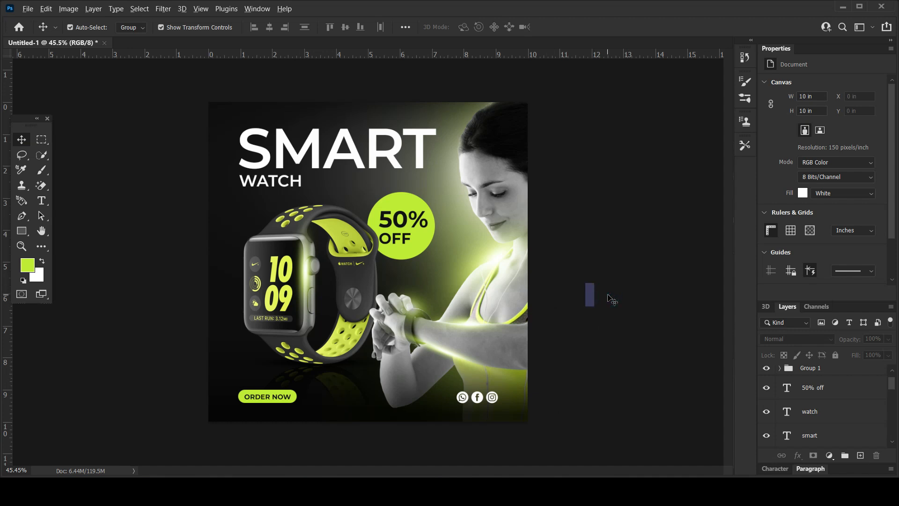
scroll(613, 300, "down", 2, "alt")
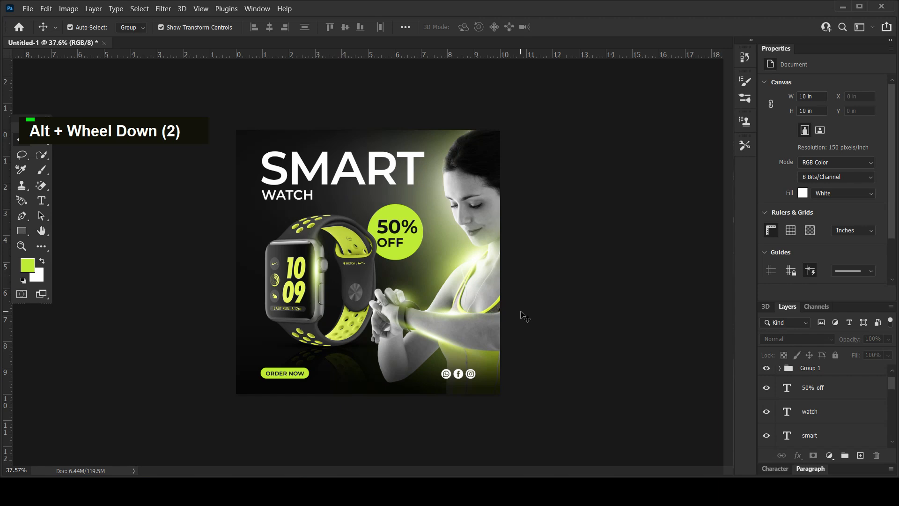